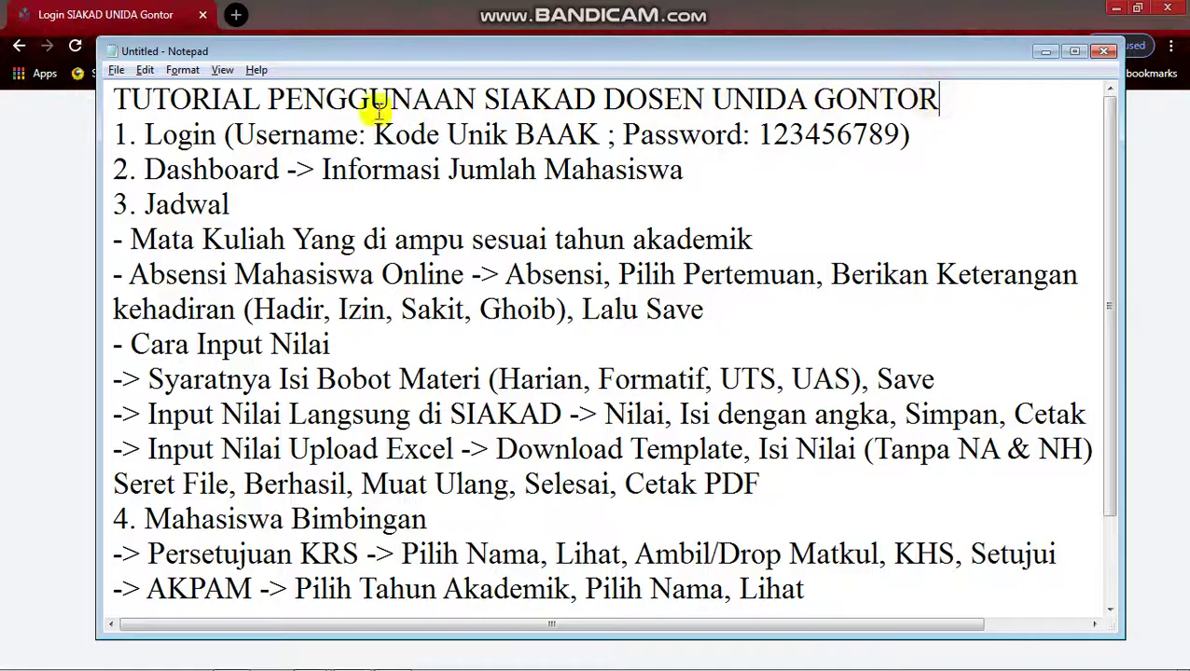
- Review the login instructions in the Notepad notes and log in to SIAKAD with the prefilled username and password
double_click(203, 99)
click(336, 93)
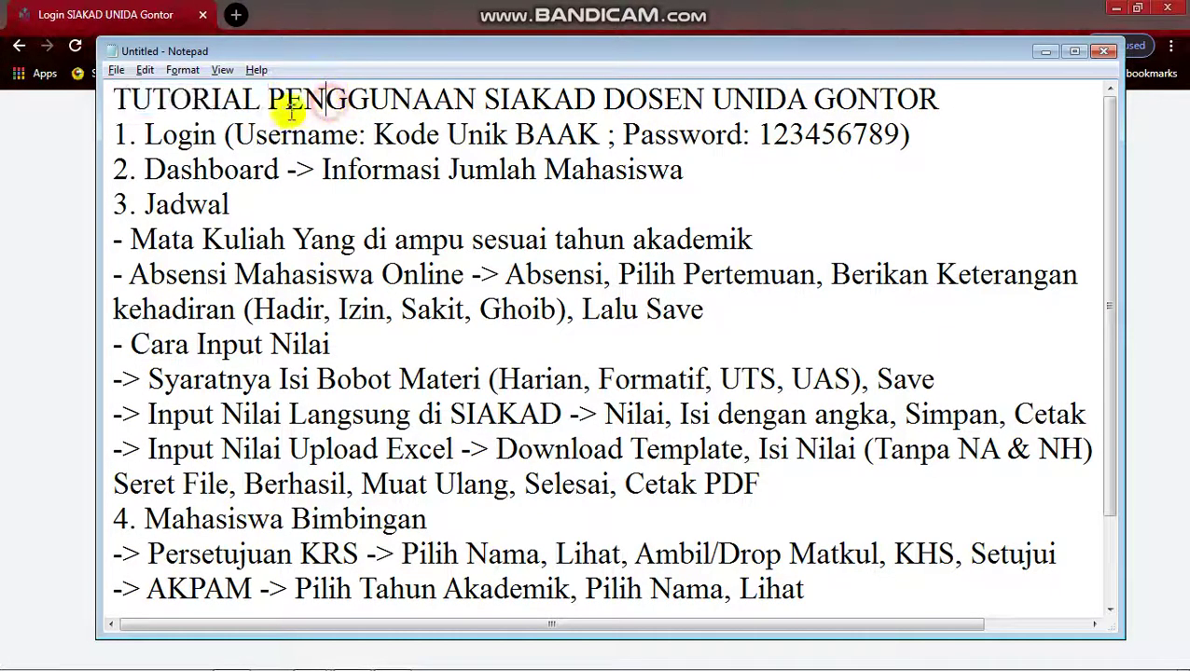
drag(145, 134, 585, 140)
click(209, 131)
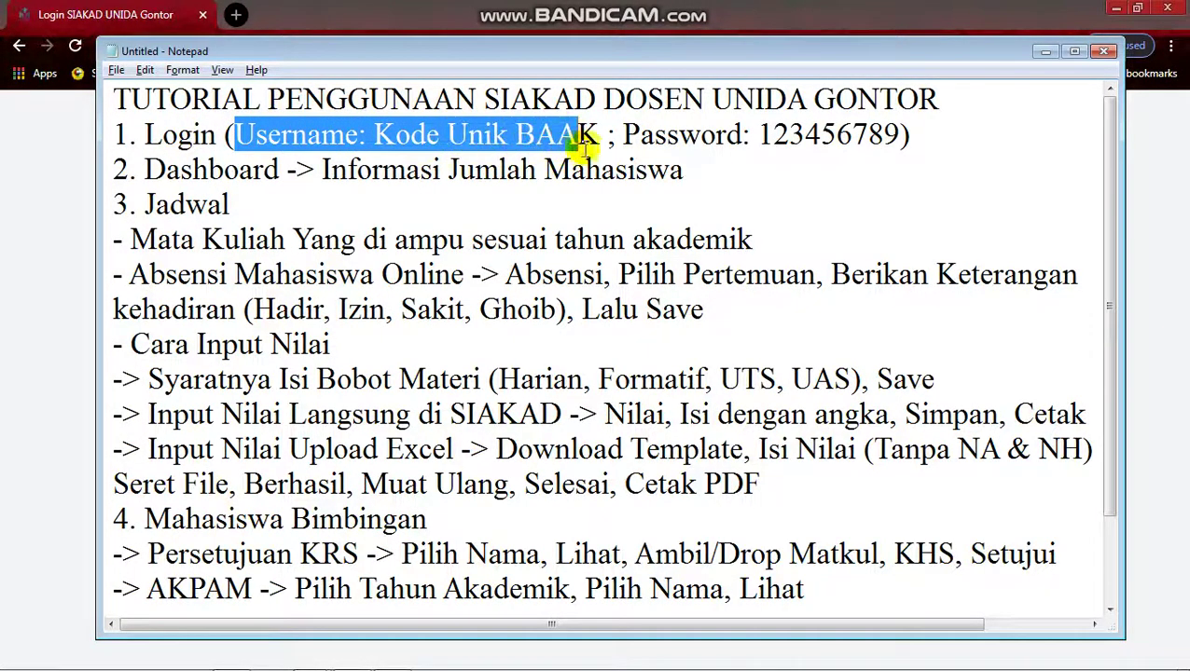
key(alt+Tab)
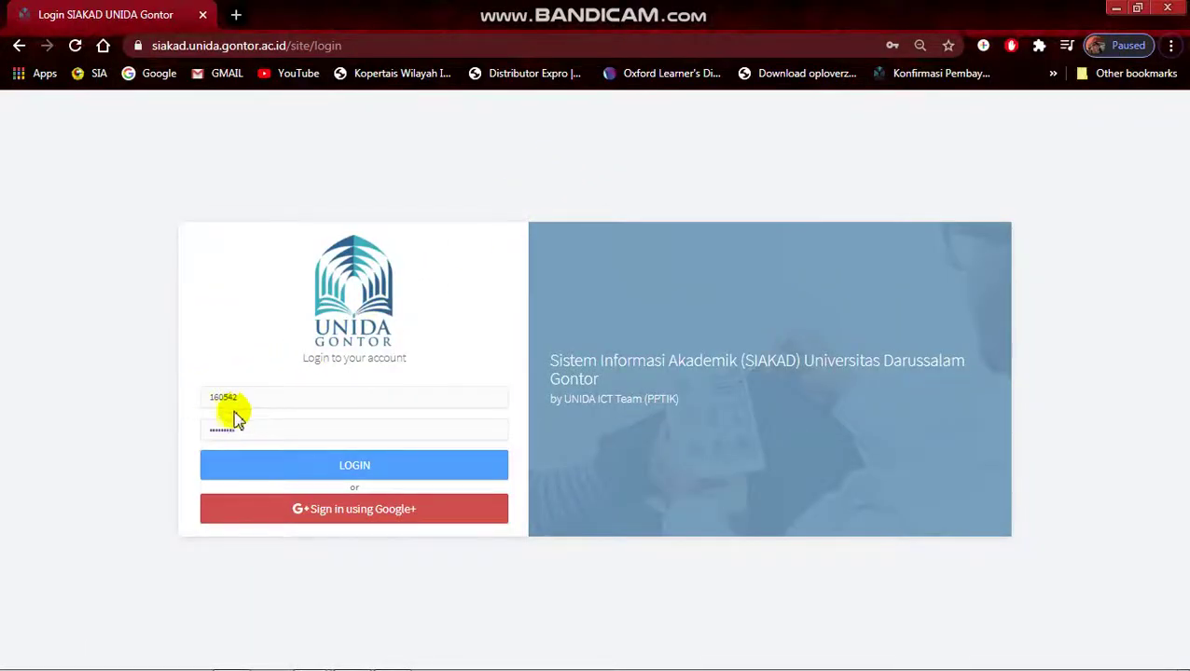
key(alt+Tab)
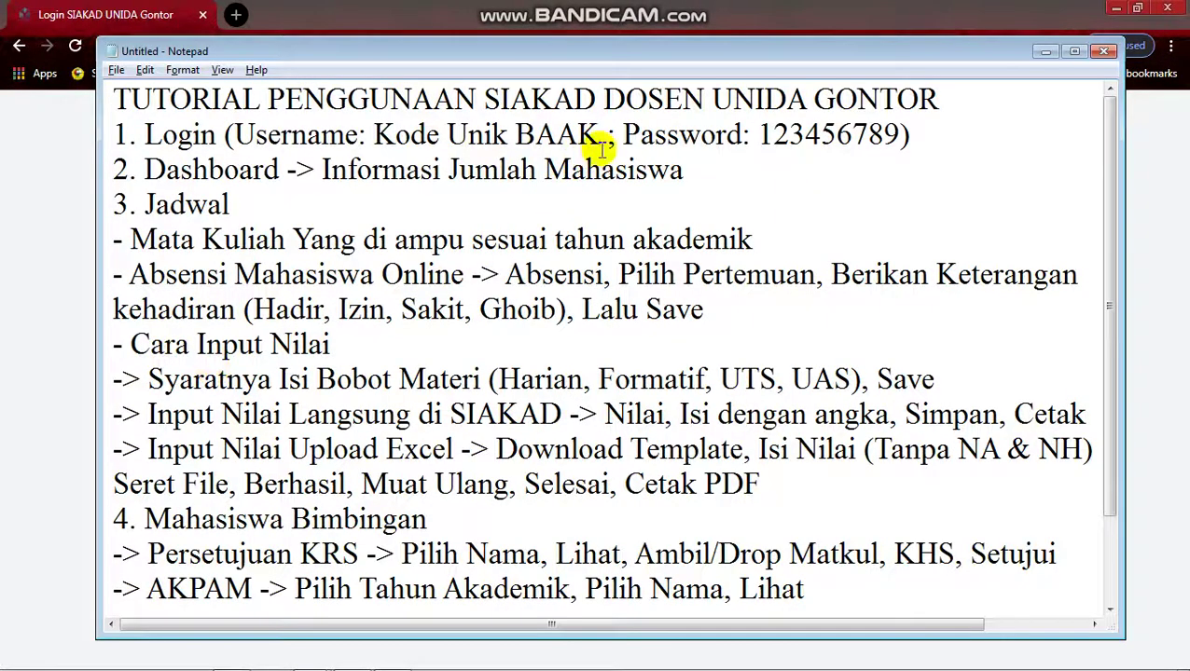
drag(623, 137, 900, 133)
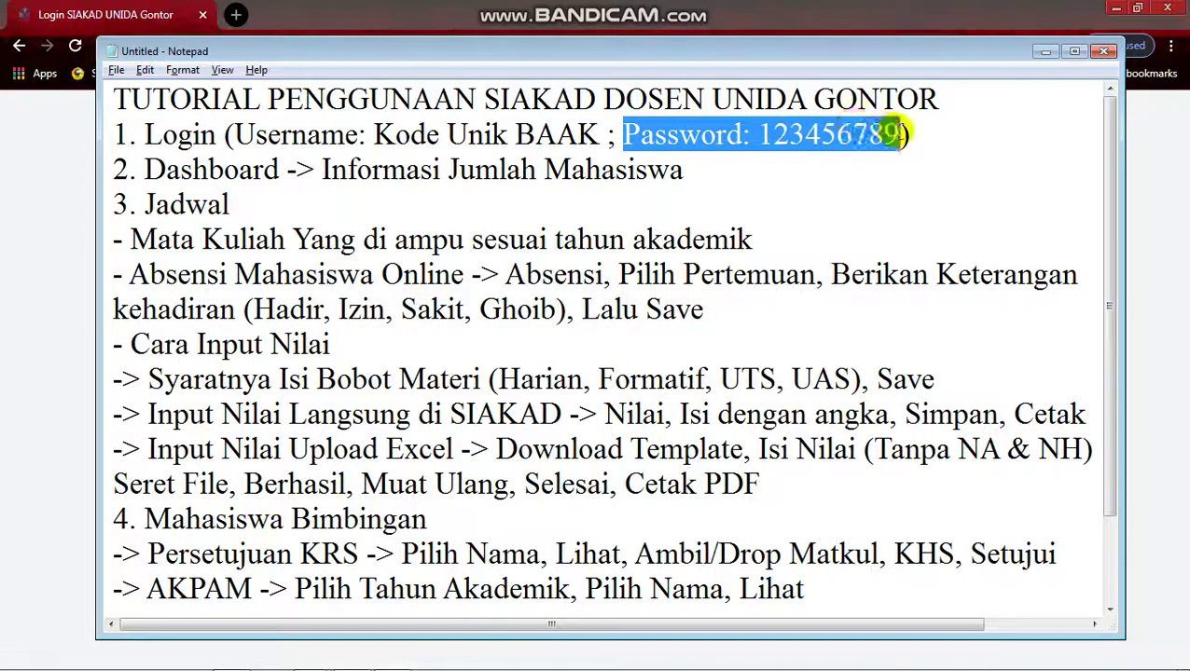
click(899, 133)
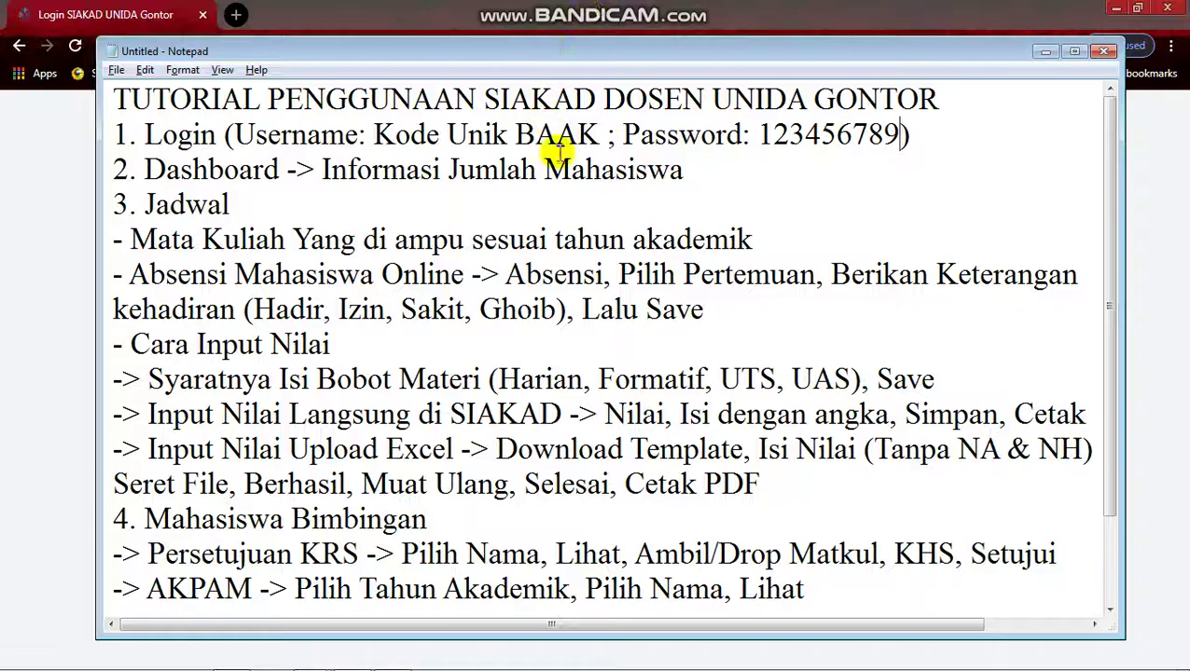
key(alt+Tab)
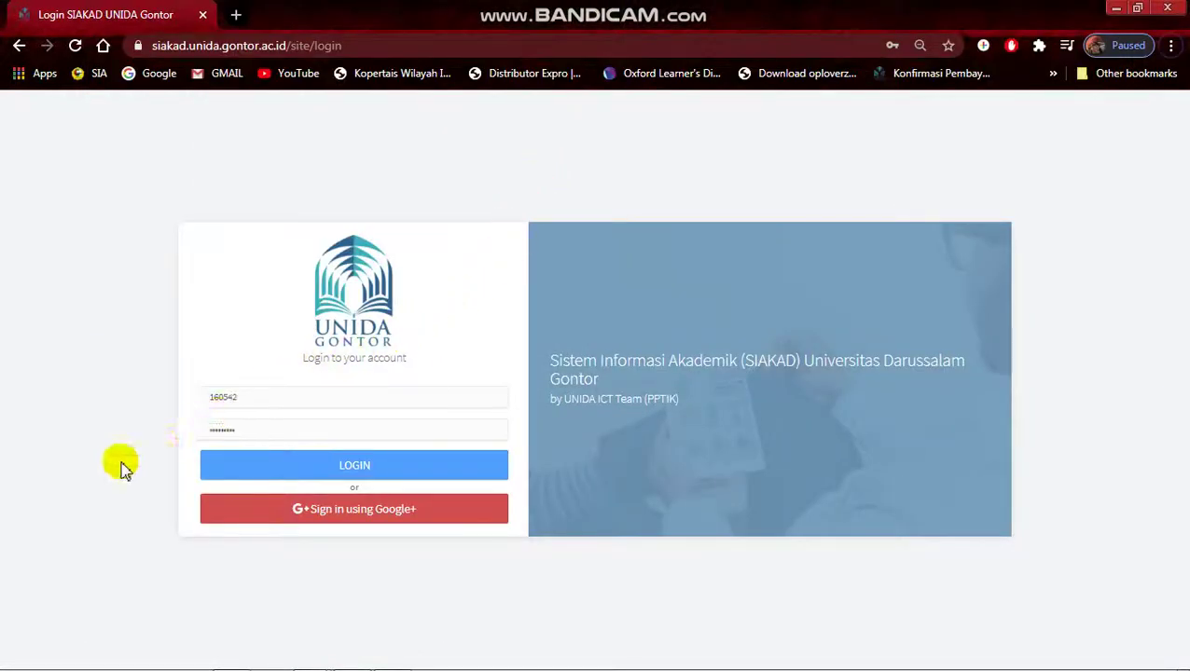
click(266, 466)
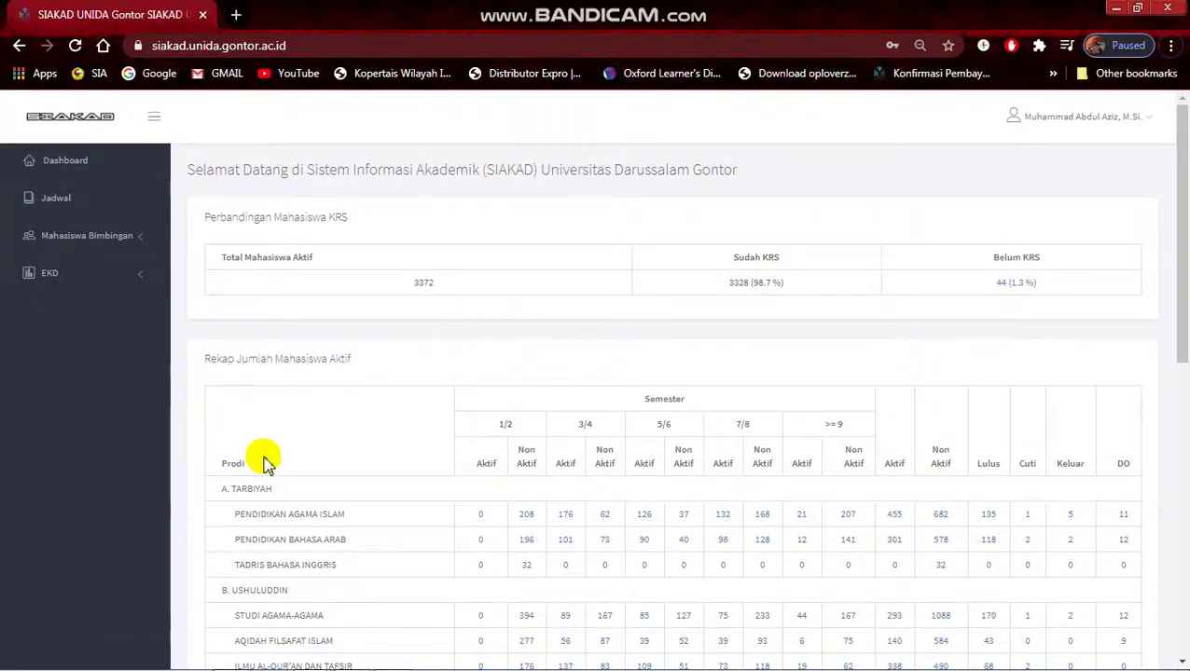
- Check the Dashboard item in the notes and examine SIAKAD's KRS comparison and active-student recap for all study programs
key(alt+Tab)
drag(149, 170, 276, 170)
click(273, 169)
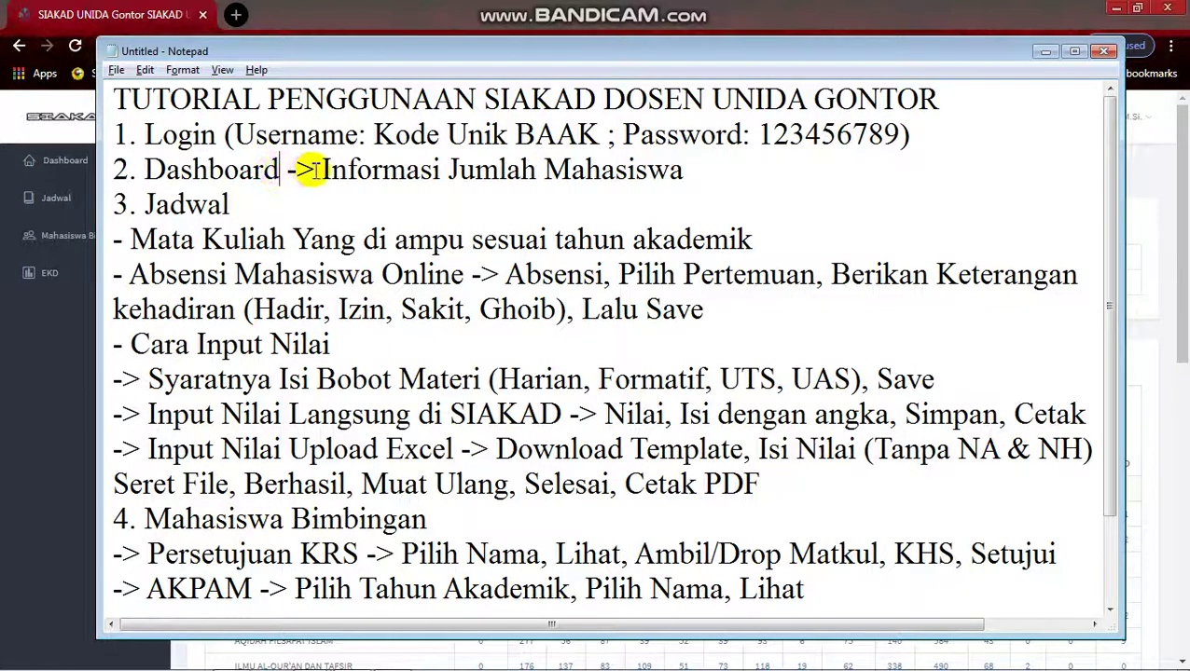
drag(322, 170, 658, 166)
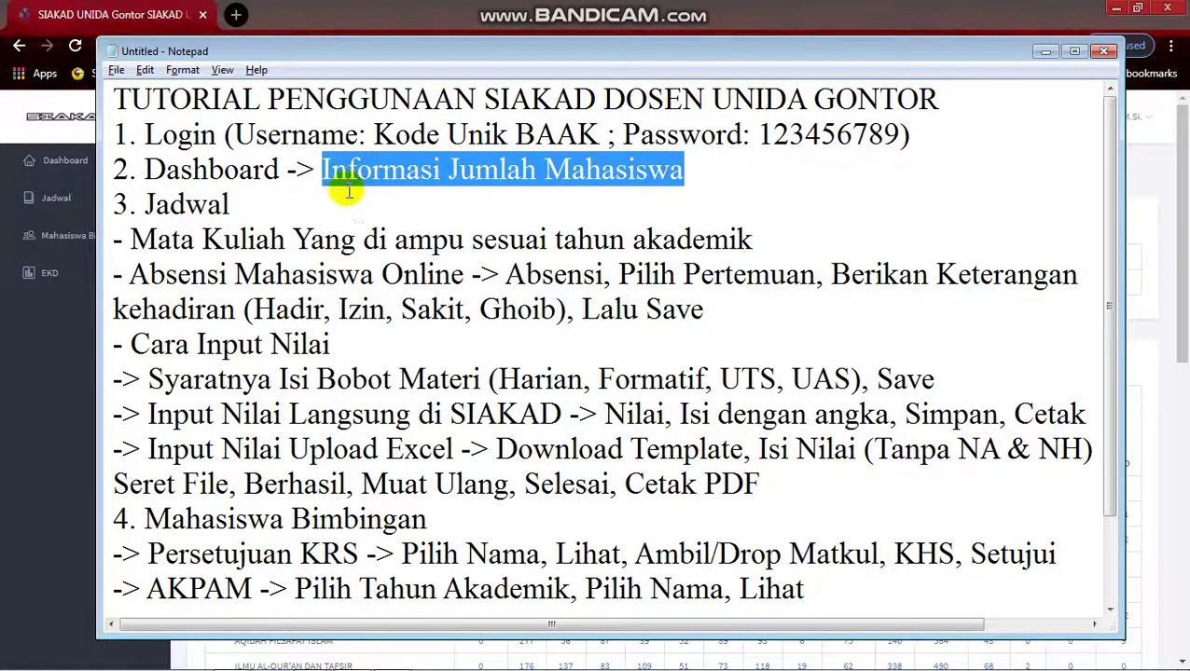
click(509, 172)
key(alt+Tab)
scroll(476, 271, down, 1)
scroll(373, 209, up, 1)
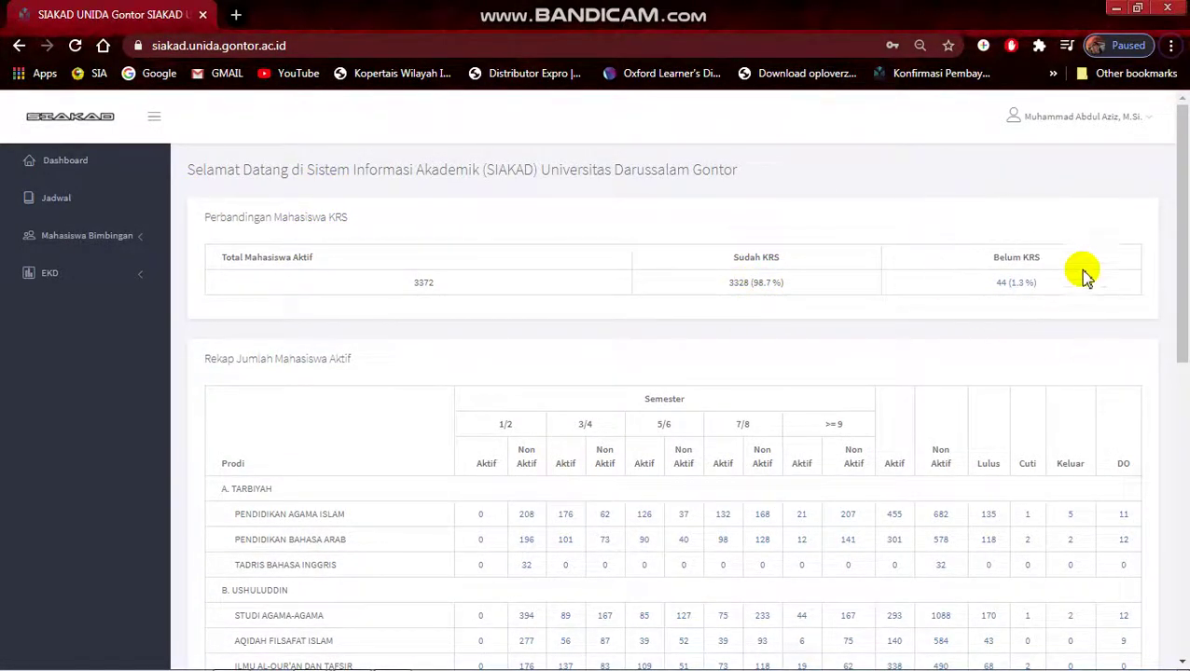
scroll(1181, 308, down, 3)
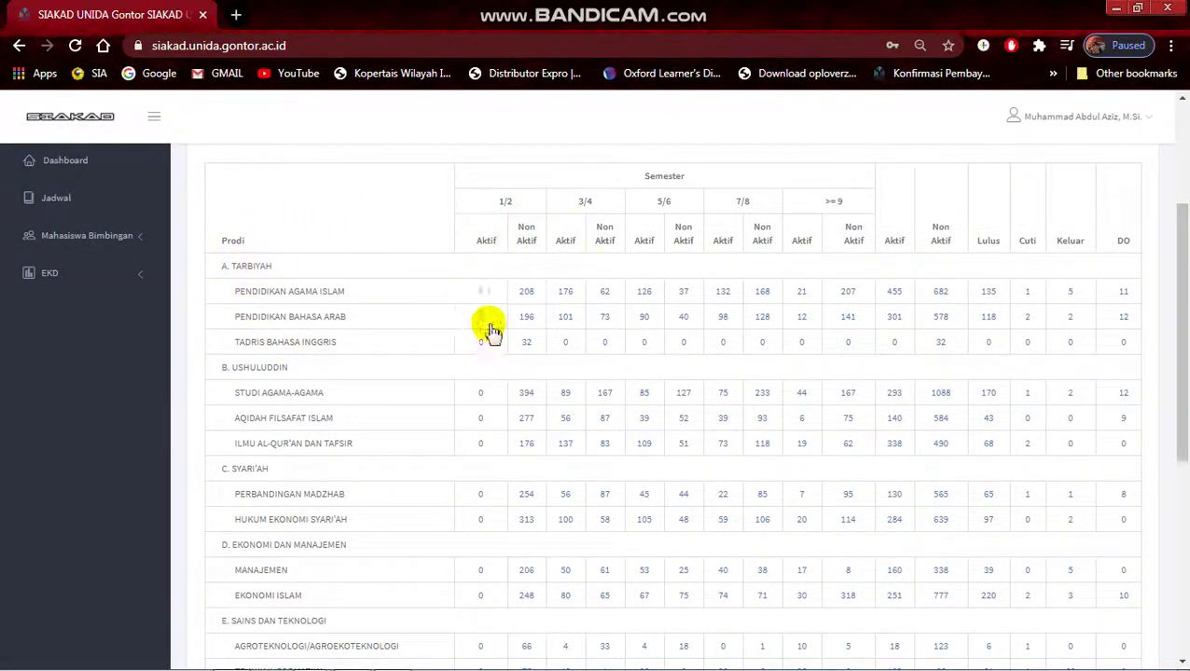
drag(1182, 281, 1182, 359)
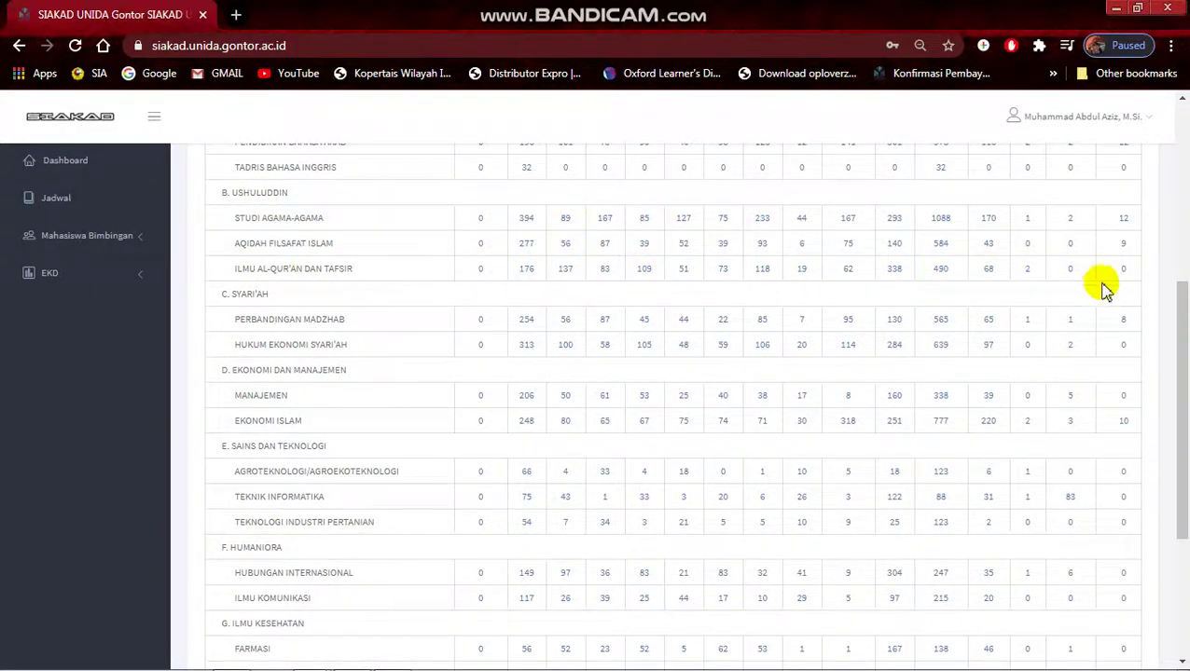
drag(1181, 313, 1182, 434)
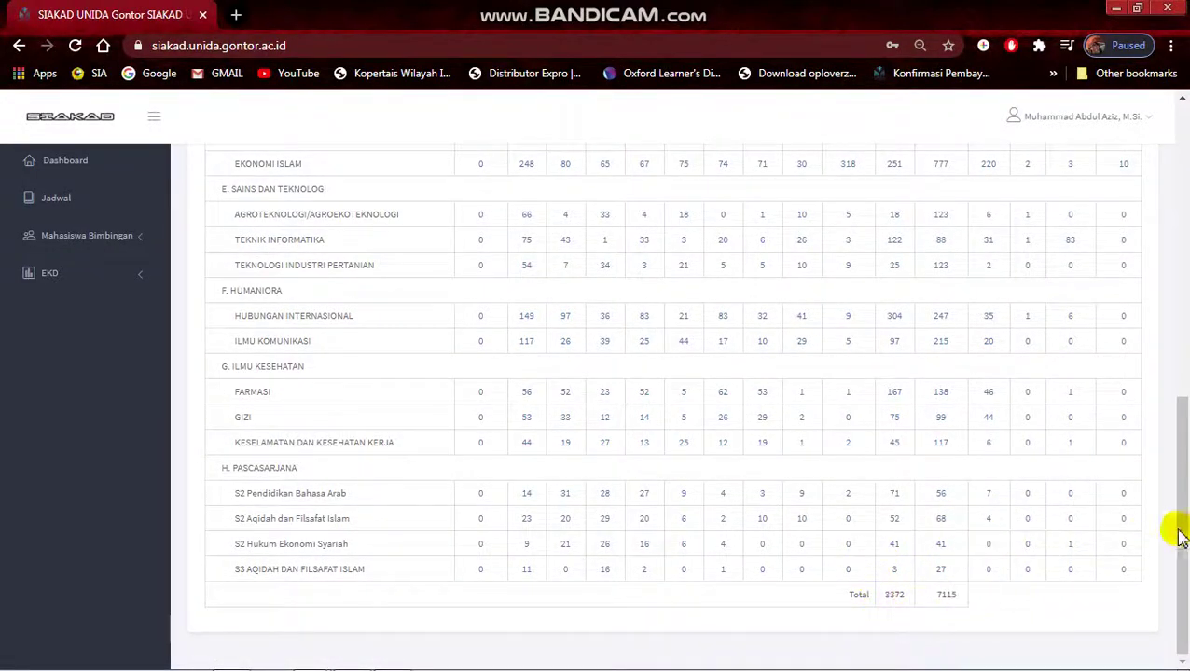
drag(1180, 520, 1171, 217)
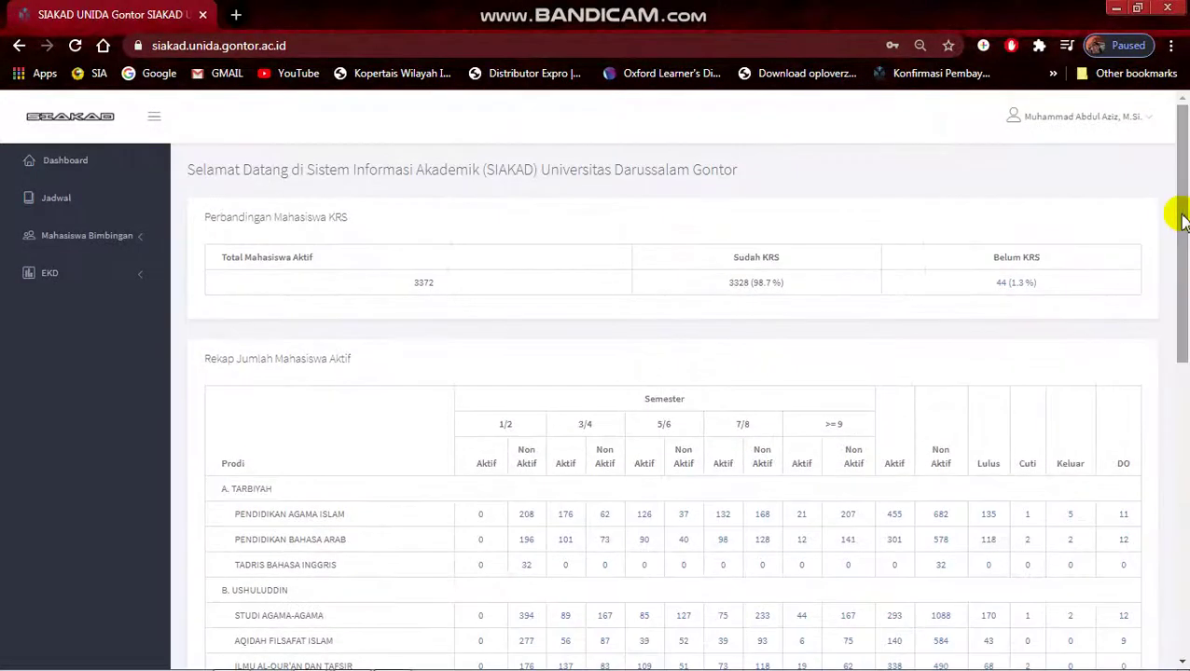
- Check item 3 of the Notepad notes and open the Jadwal page in SIAKAD
key(alt+Tab)
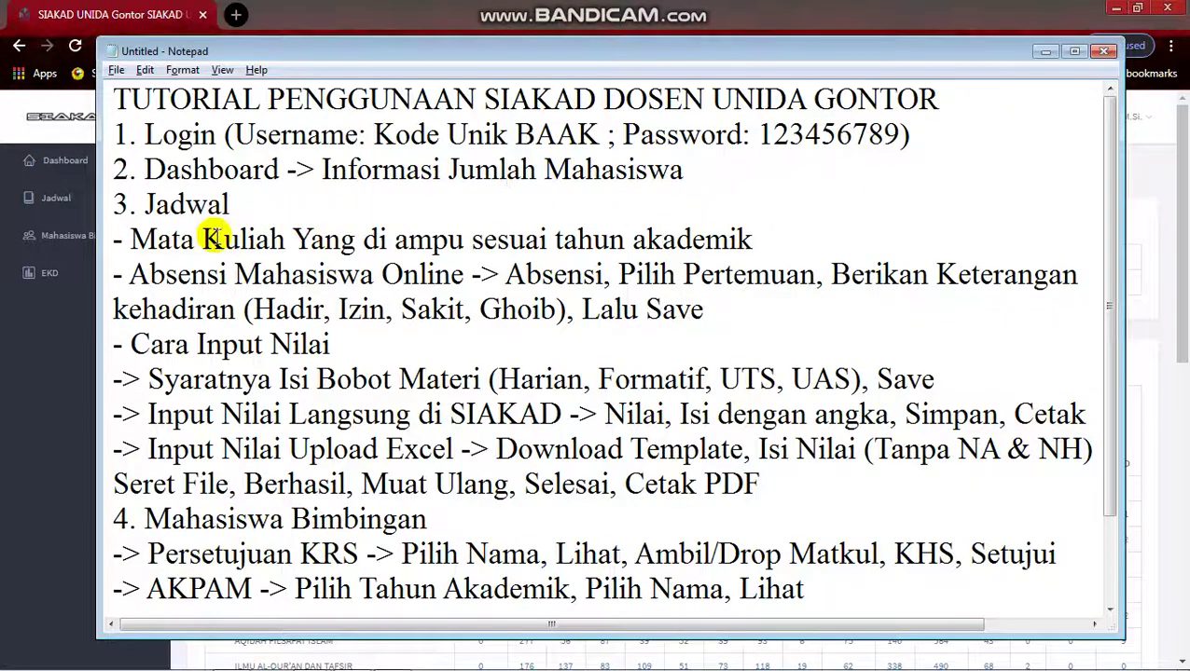
drag(149, 205, 217, 207)
click(229, 207)
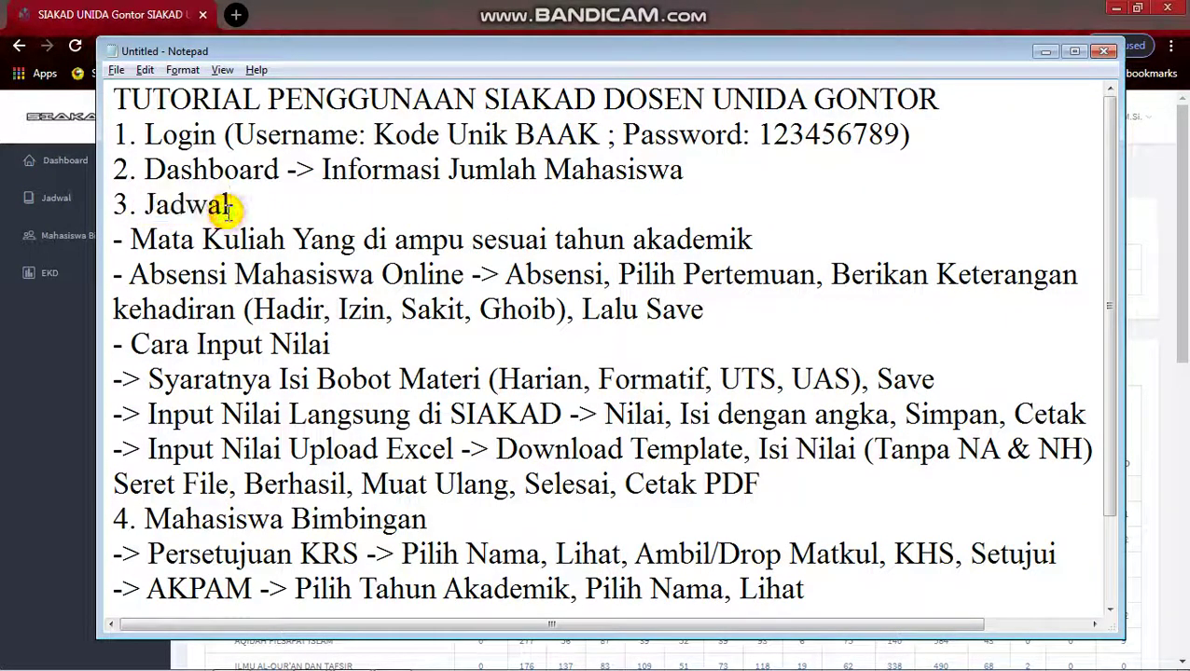
key(alt+Tab)
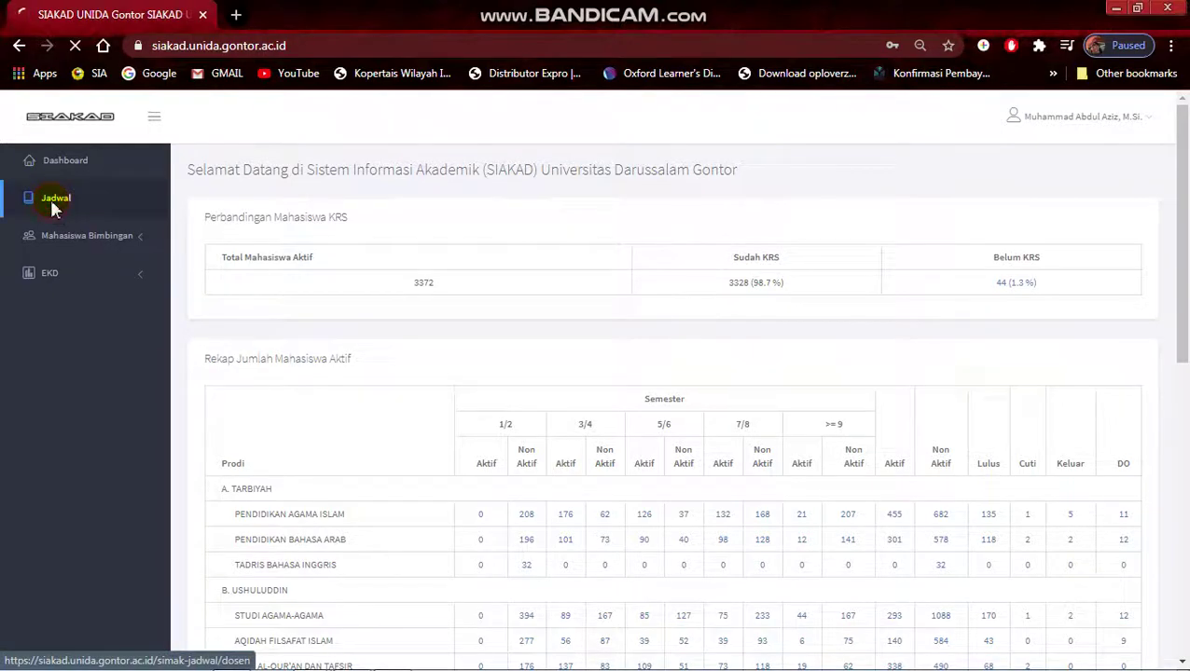
- Review the note on courses taught per academic year and list the SIAKAD schedule for 2020 - 2021 Gasal
key(alt+Tab)
drag(131, 237, 757, 243)
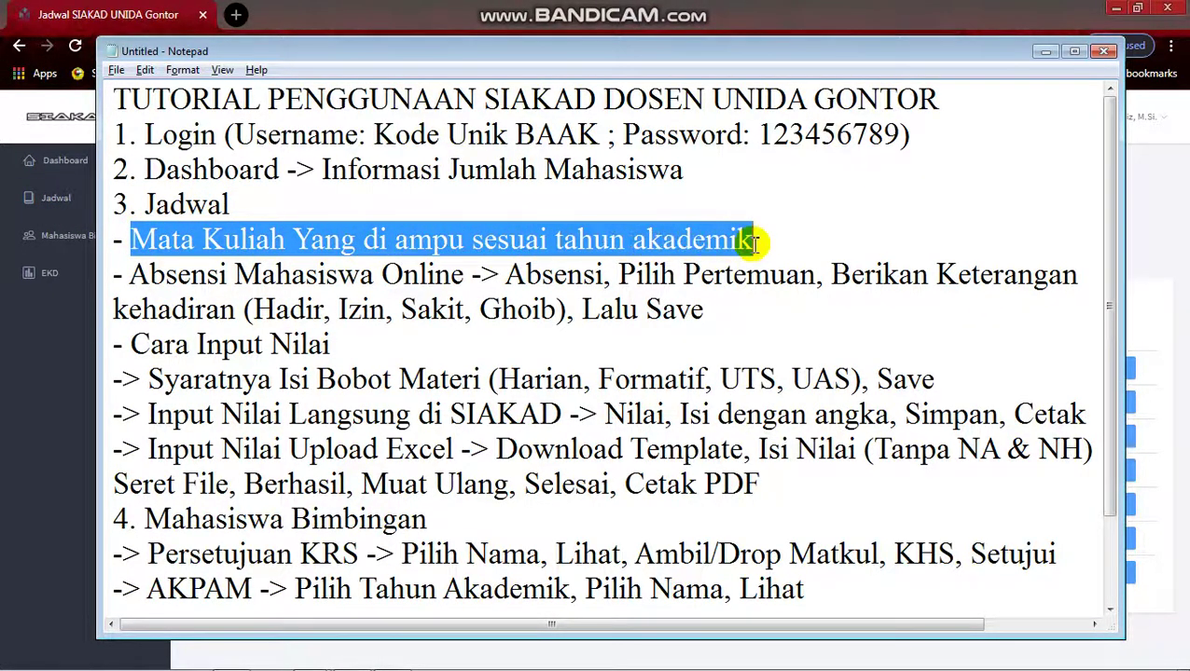
click(757, 243)
drag(471, 240, 757, 240)
click(758, 241)
key(alt+Tab)
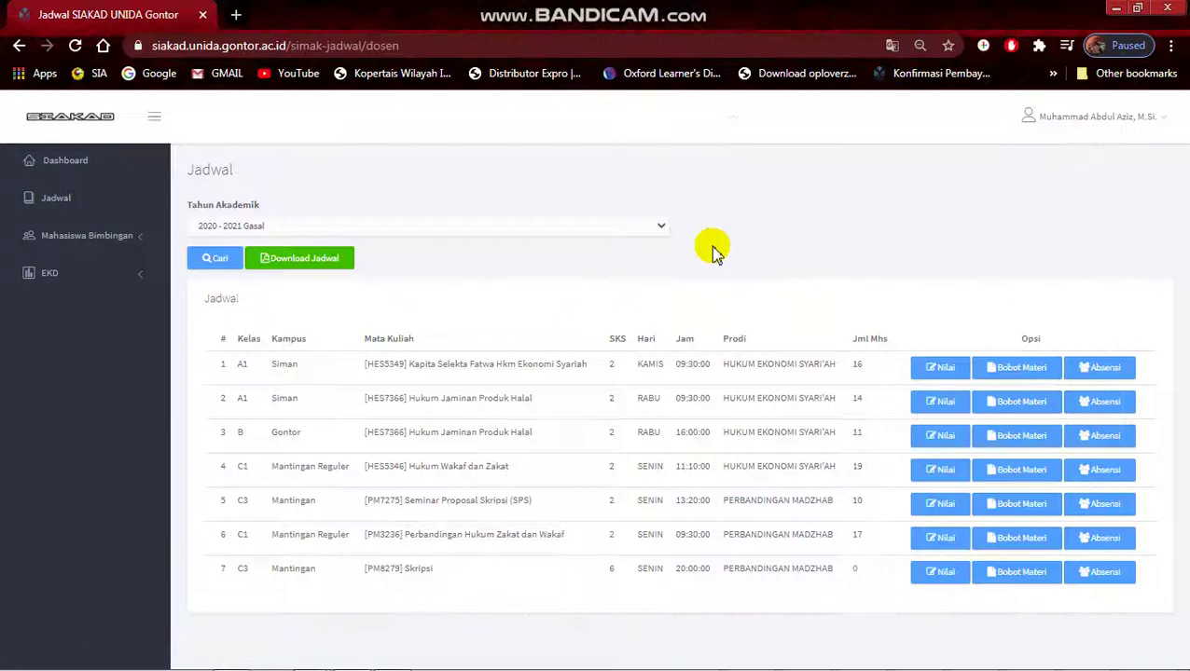
click(391, 224)
click(387, 257)
click(215, 259)
click(252, 235)
click(256, 245)
click(227, 259)
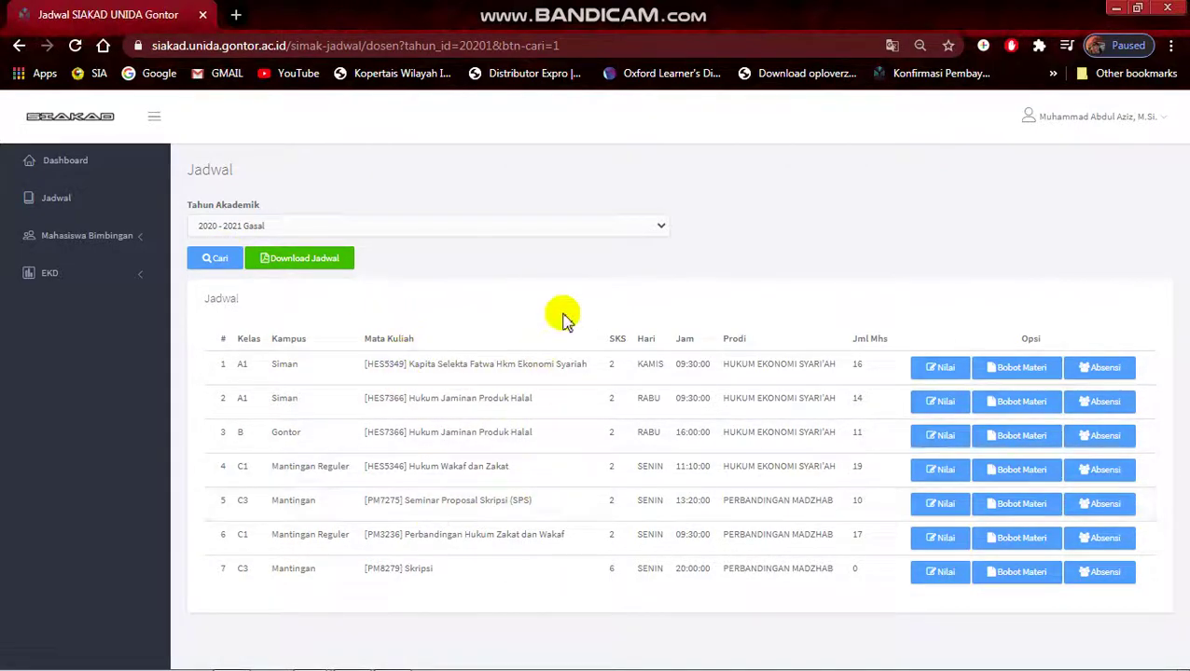
- Review the online attendance note and display the meeting 1 attendance list for Kapita Selekta Fatwa Hkm Ekonomi Syariah, class A1
key(alt+Tab)
drag(131, 280, 451, 289)
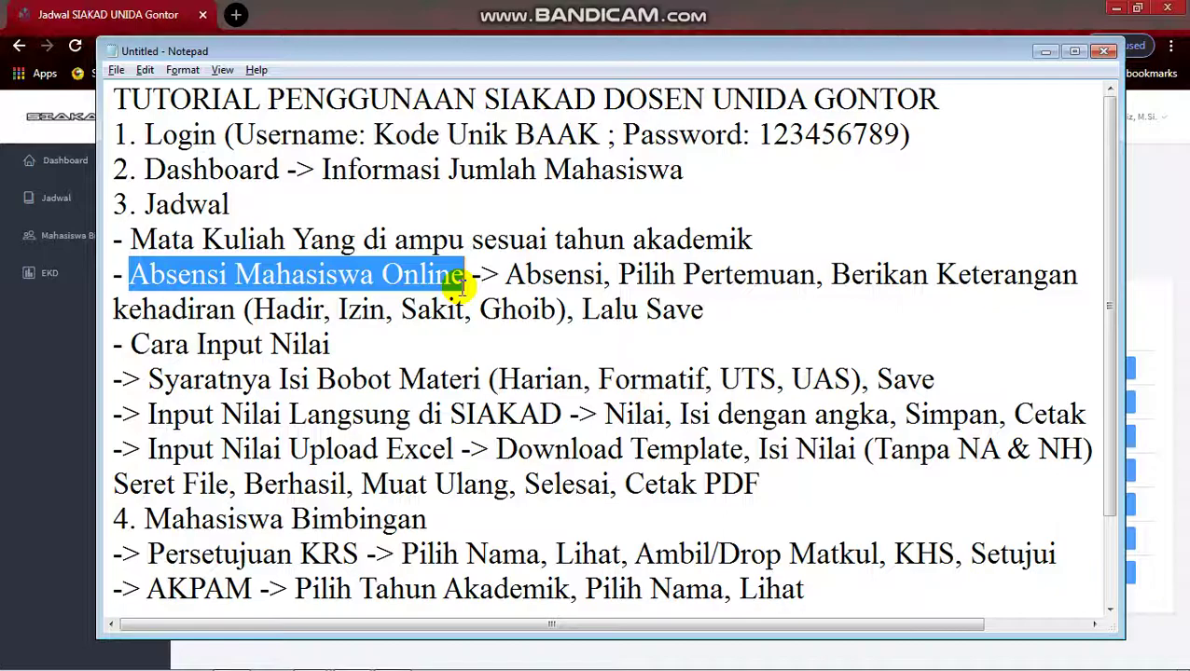
click(461, 289)
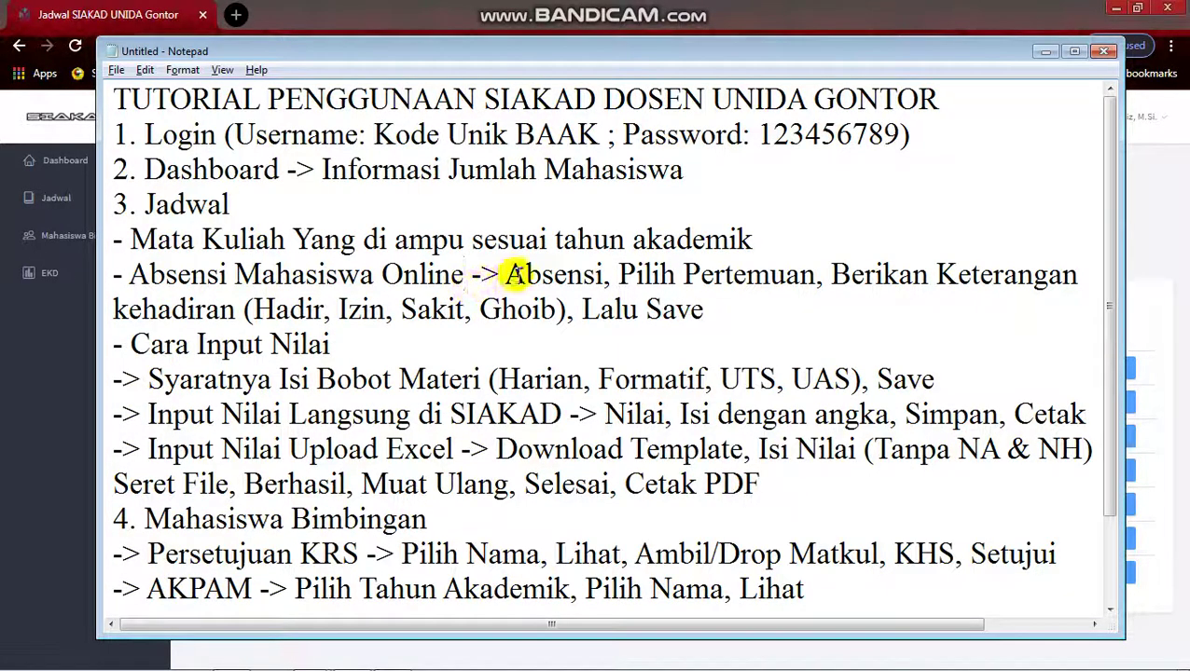
drag(506, 276, 813, 291)
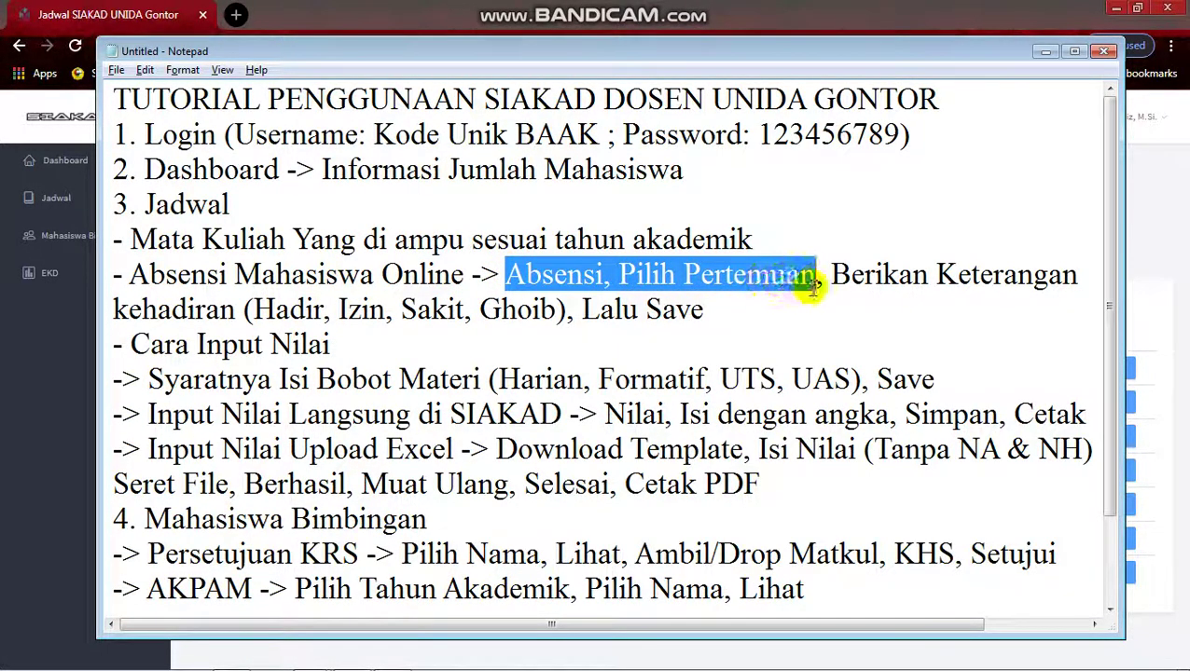
click(813, 289)
key(alt+Tab)
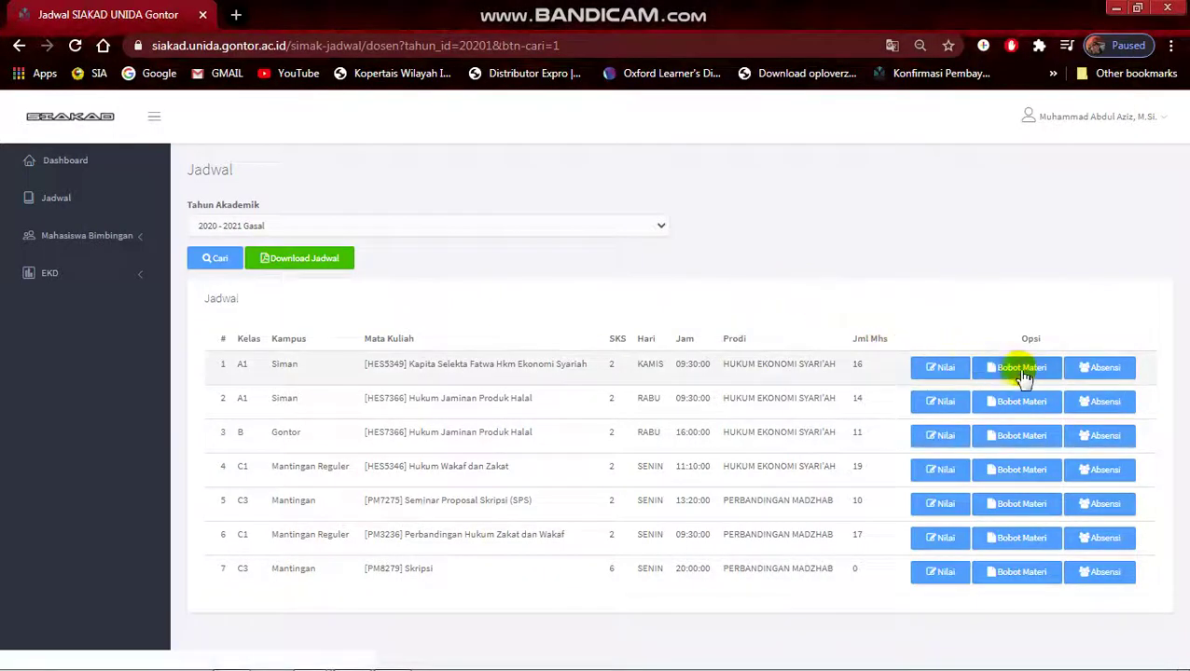
click(1105, 370)
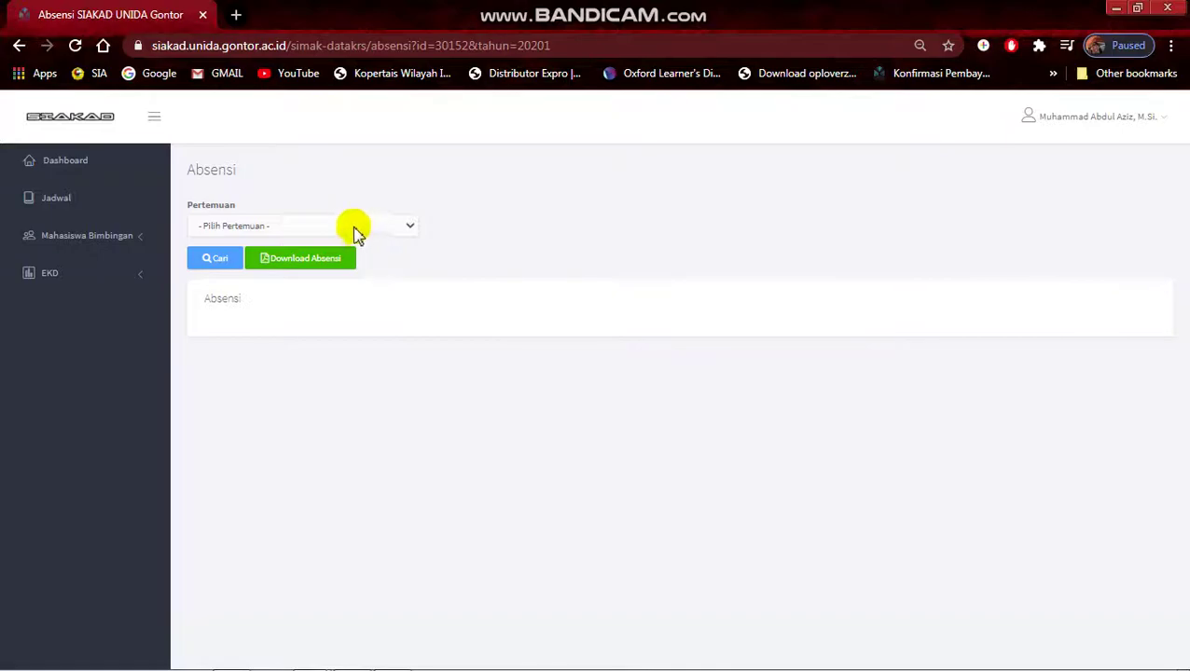
click(353, 229)
click(359, 259)
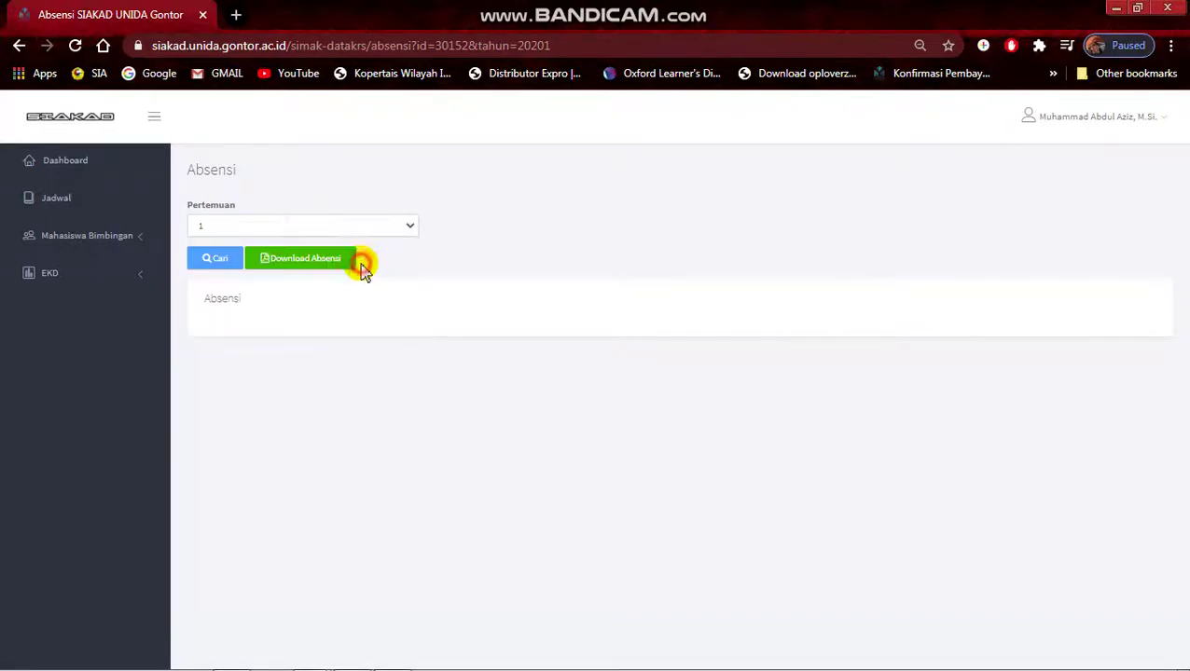
click(212, 261)
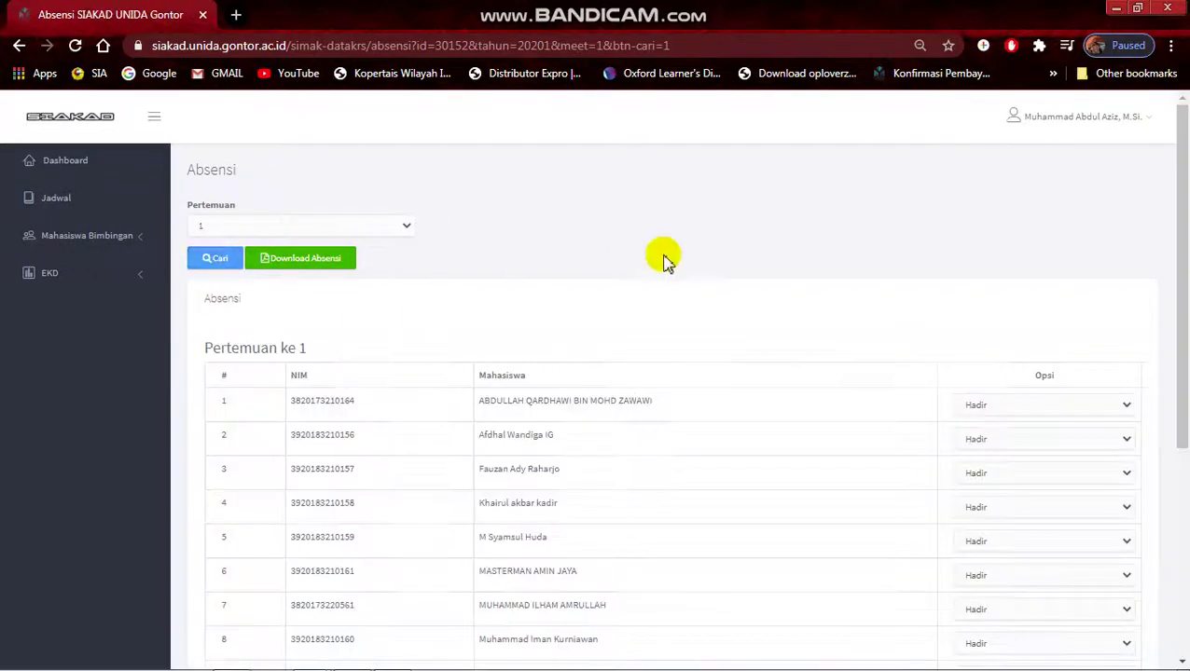
- Review the note on attendance statuses and mark the student in row 1 as Sakit and row 5 as Izin
key(alt+Tab)
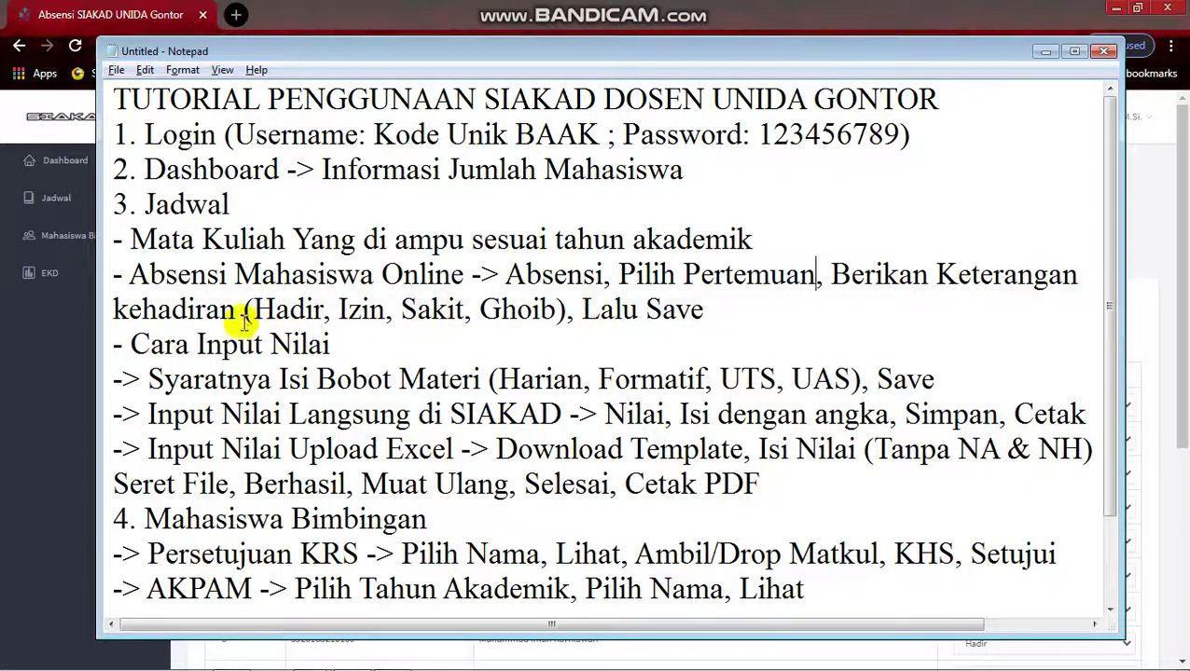
drag(832, 274, 711, 317)
click(563, 320)
click(714, 317)
key(alt+Tab)
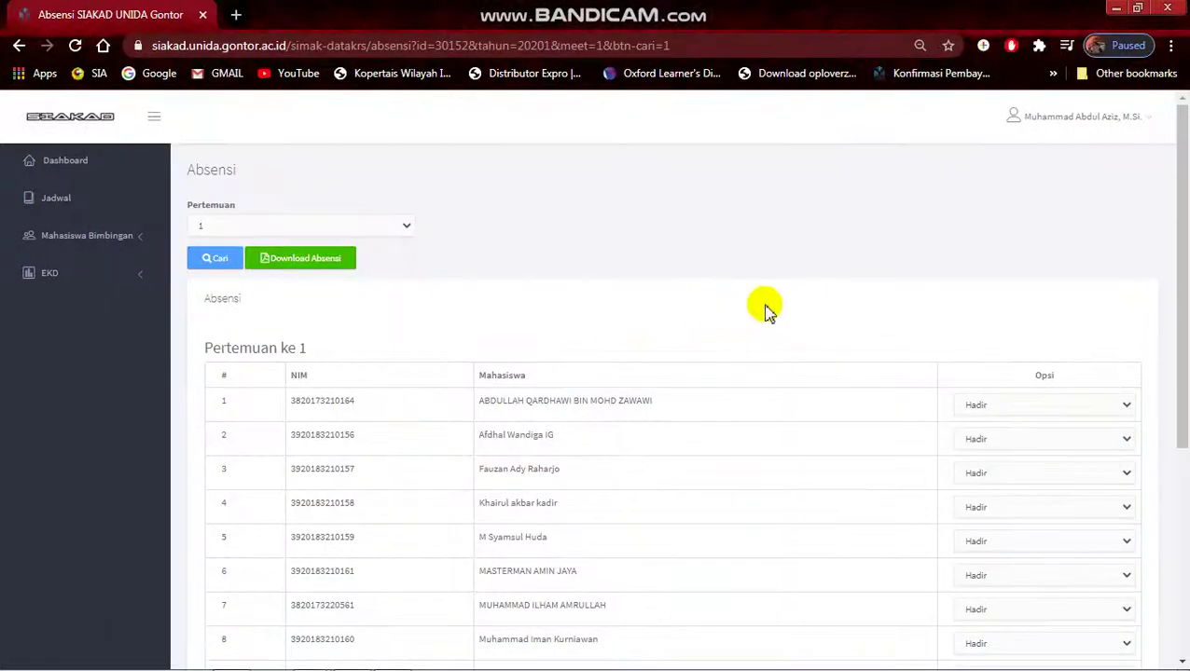
scroll(924, 300, down, 1)
click(1052, 322)
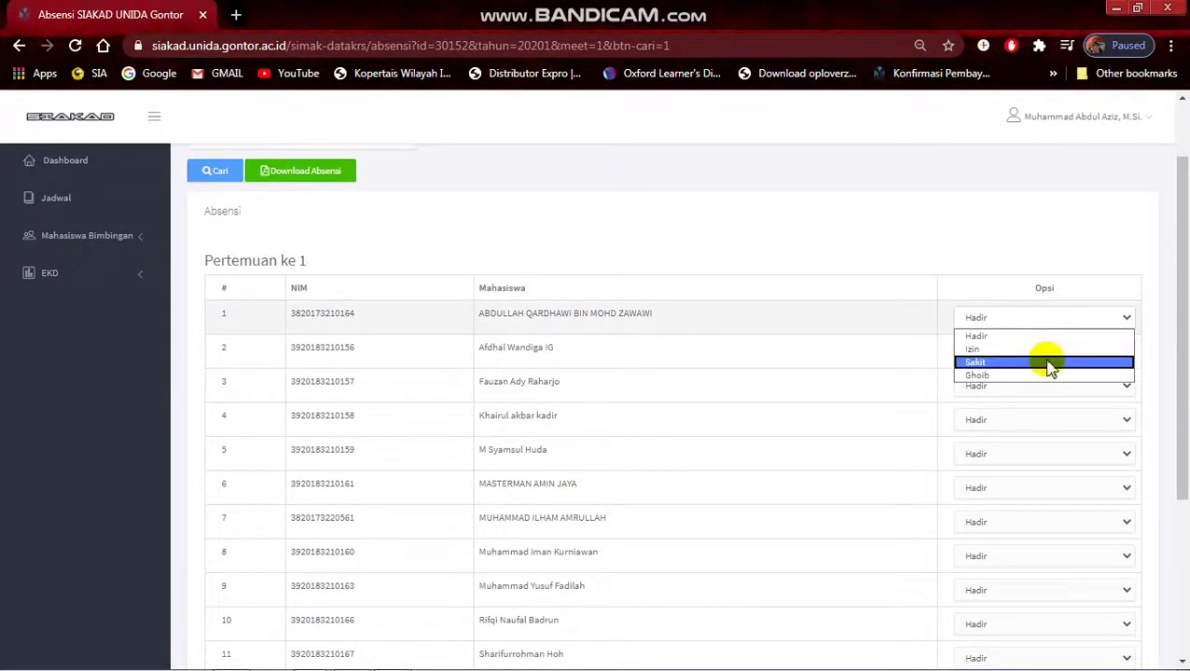
click(1043, 361)
scroll(1040, 363, down, 1)
click(1037, 363)
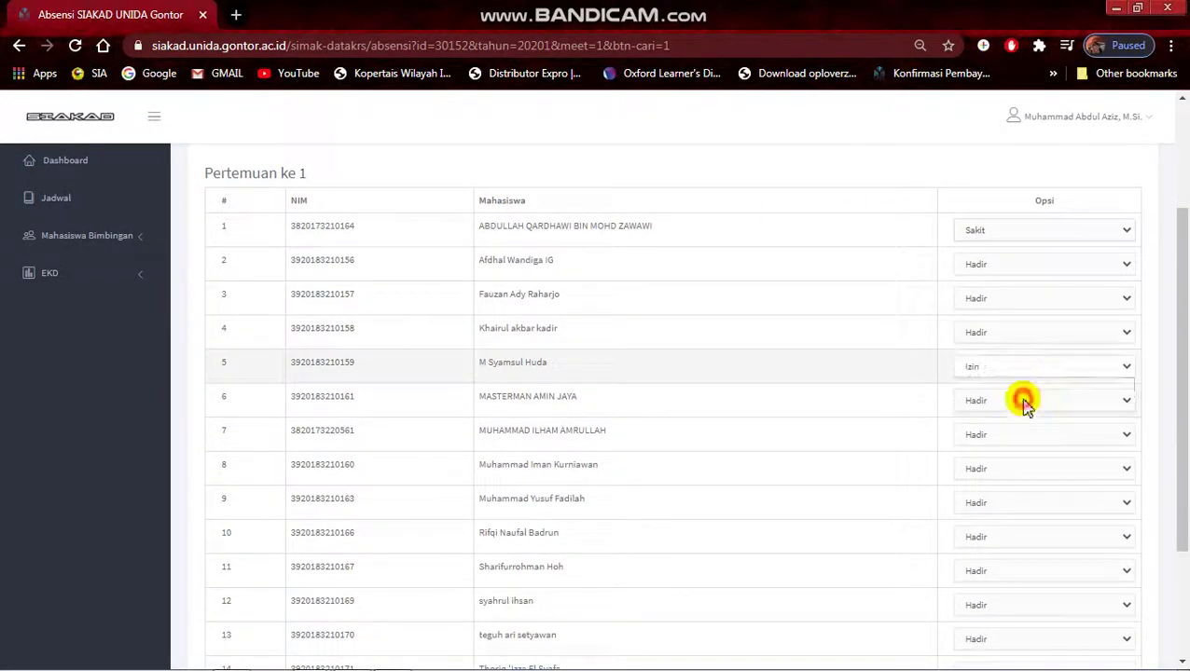
click(1025, 403)
- Mark the student in row 10 of the meeting 1 attendance list as Izin and row 13 as Ghoib
scroll(1020, 407, down, 2)
click(1007, 380)
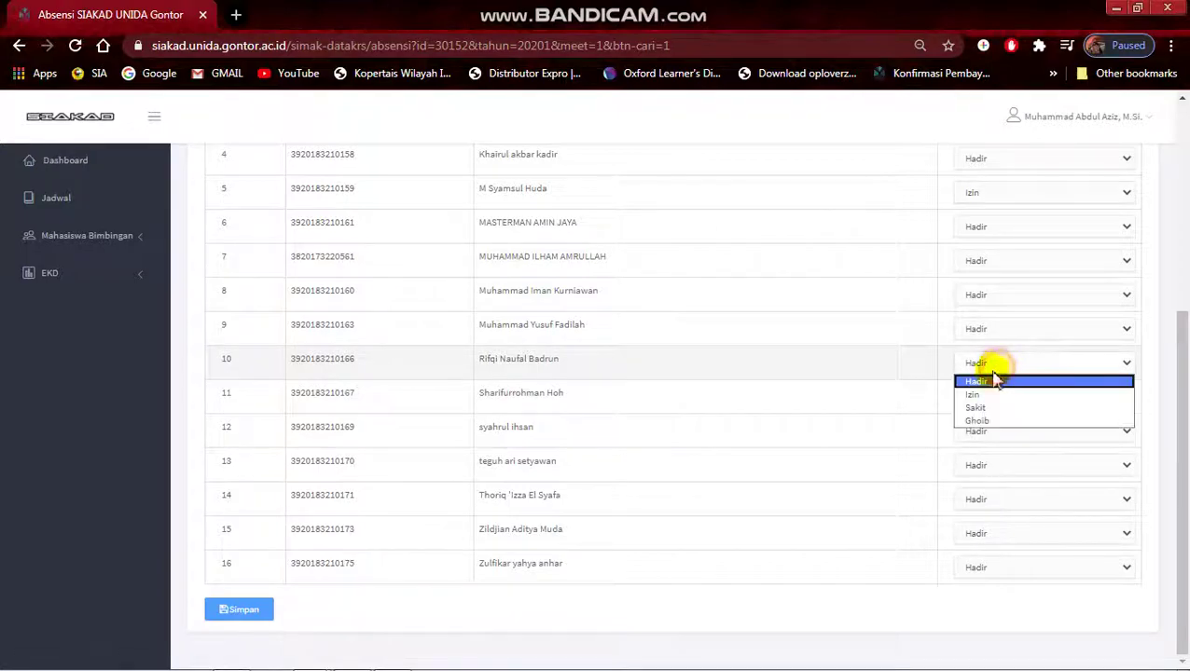
click(996, 405)
click(1005, 465)
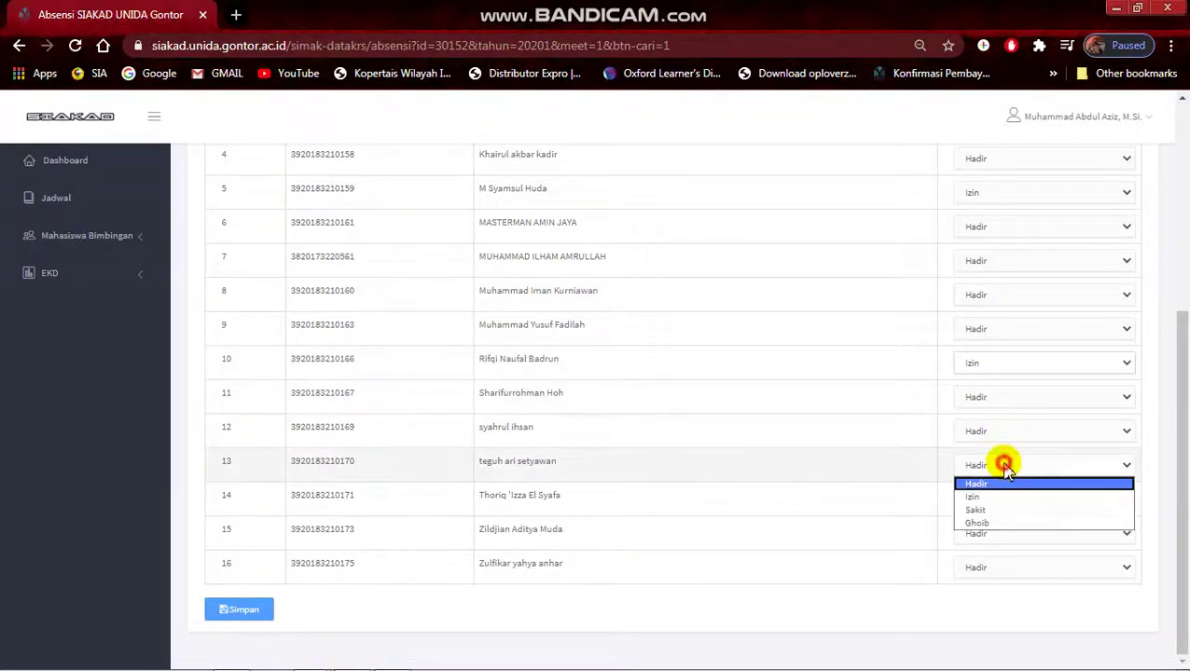
click(1012, 523)
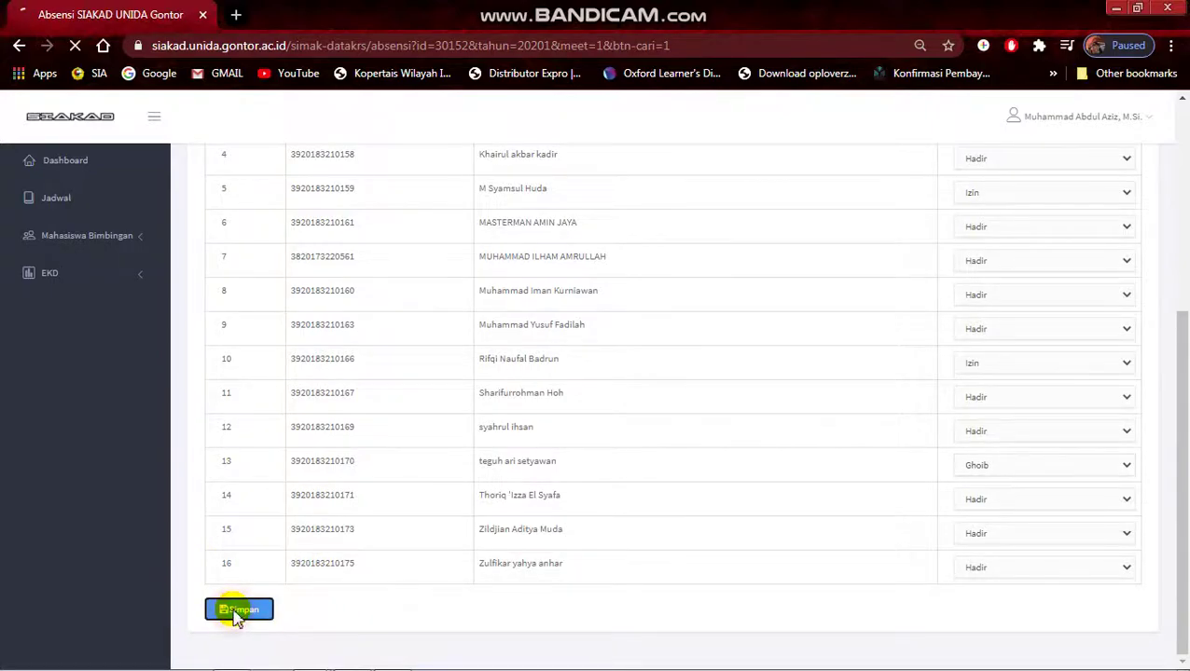
- Look through the student statuses in the saved meeting 1 attendance list
scroll(1176, 403, down, 2)
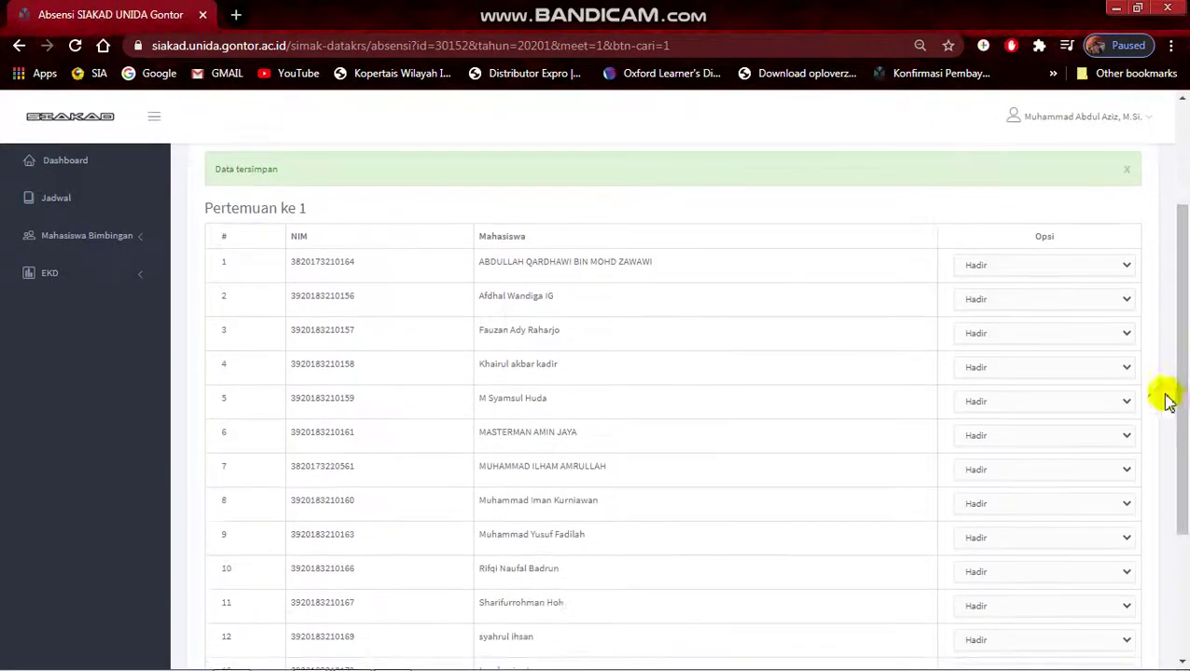
scroll(1036, 301, down, 3)
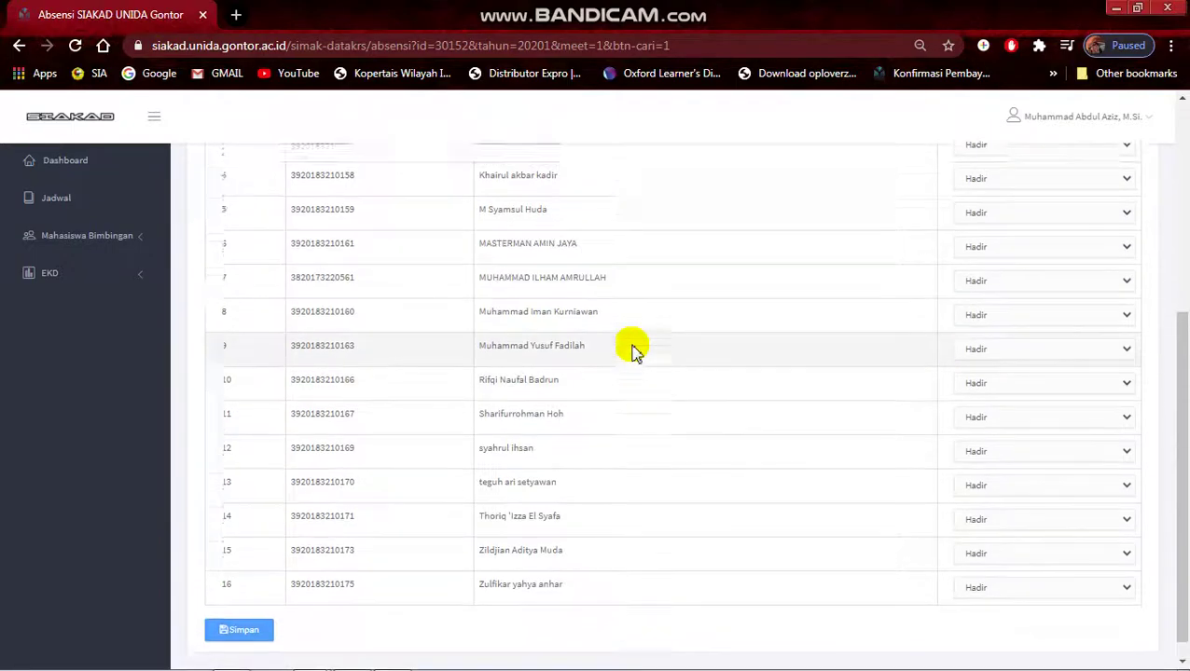
scroll(615, 347, up, 5)
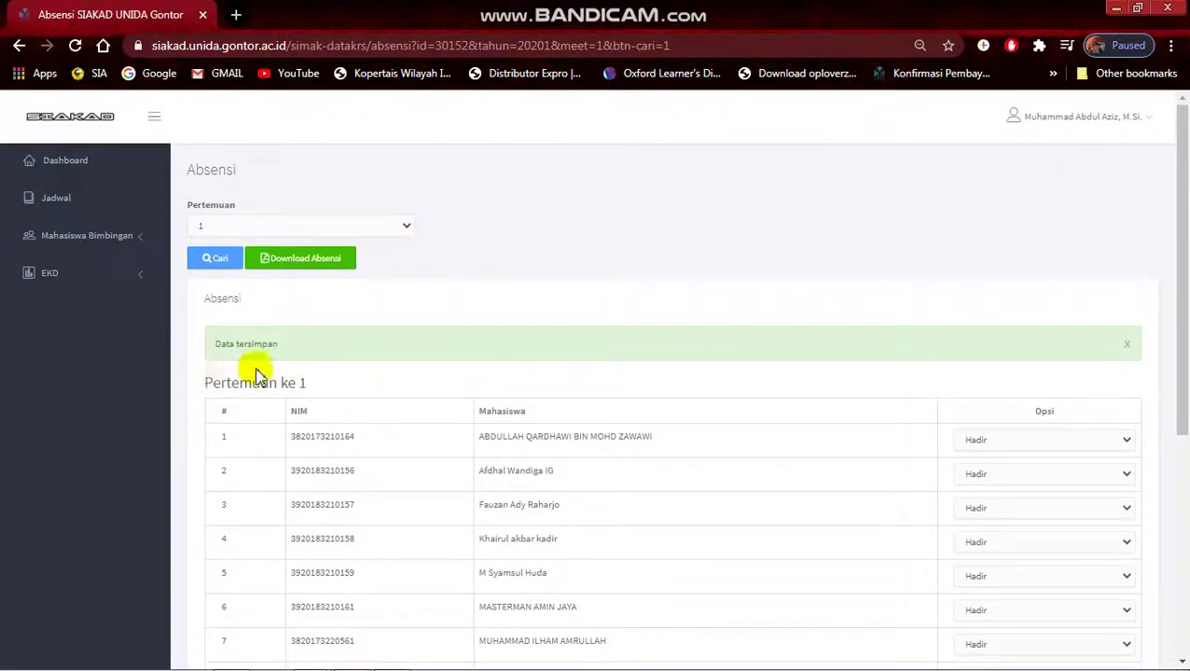
- Review the "Cara Input Nilai" note in Notepad and return to the SIAKAD teaching schedule
key(alt+Tab)
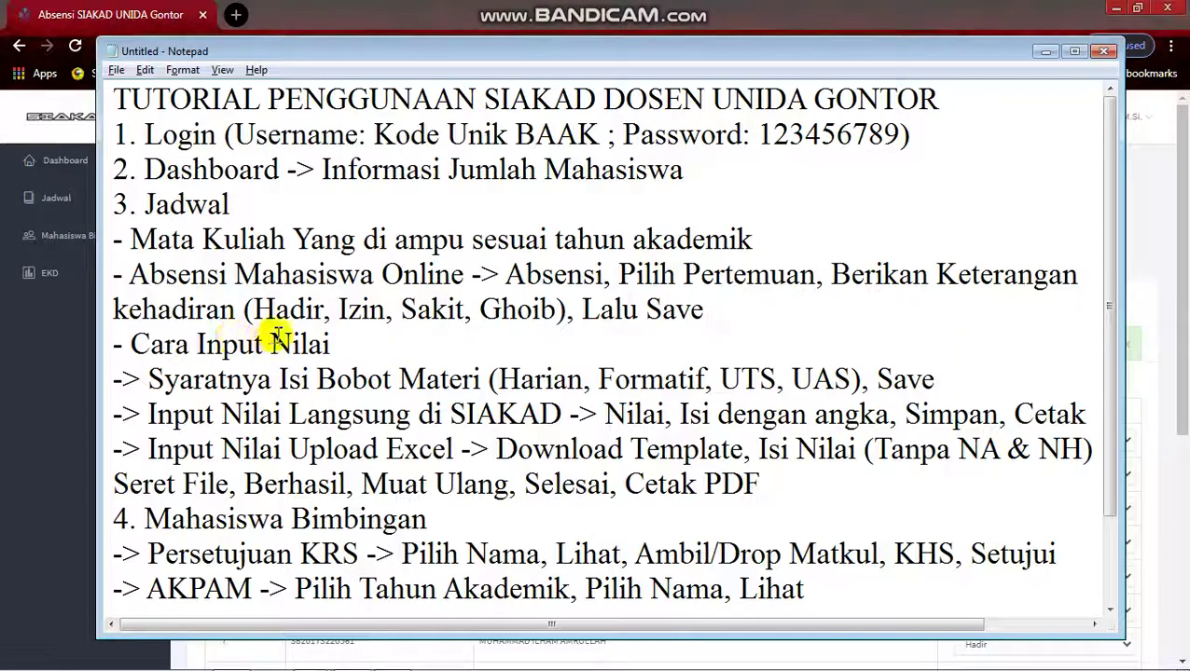
drag(136, 345, 331, 345)
click(326, 344)
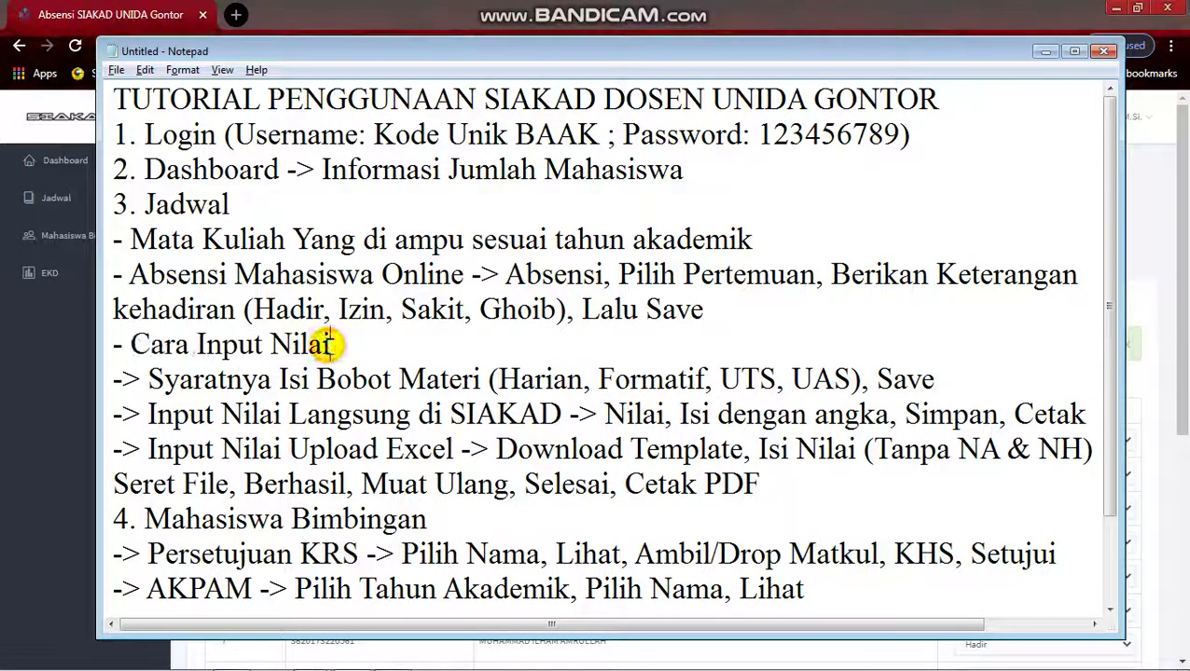
key(alt+Tab)
click(86, 205)
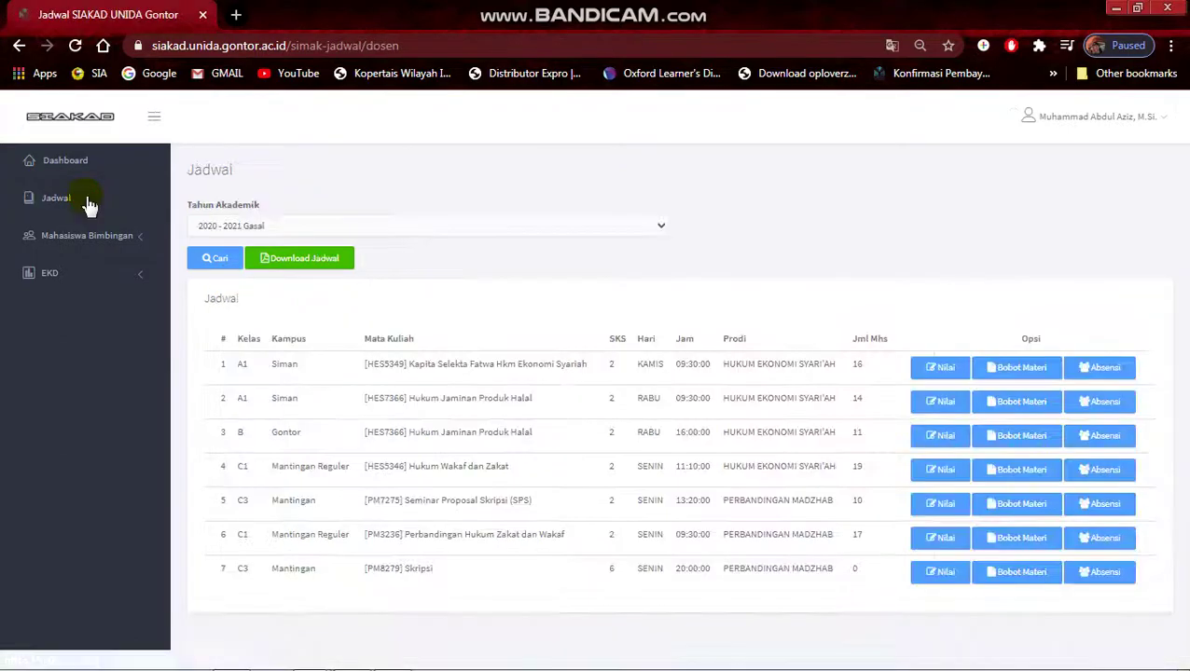
- Review the Notepad requirement on filling in Bobot Materi and open the weighting form for Kapita Selekta Fatwa Hkm Ekonomi Syariah, class A1
key(alt+Tab)
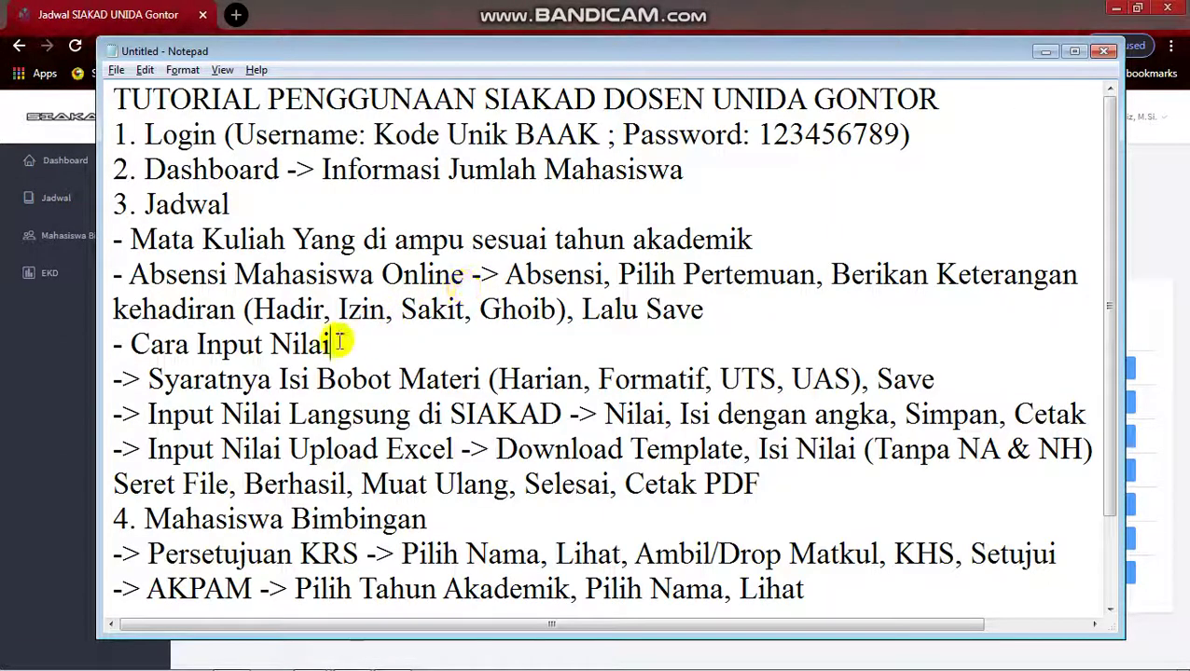
drag(149, 382, 862, 387)
click(269, 383)
click(485, 385)
click(862, 387)
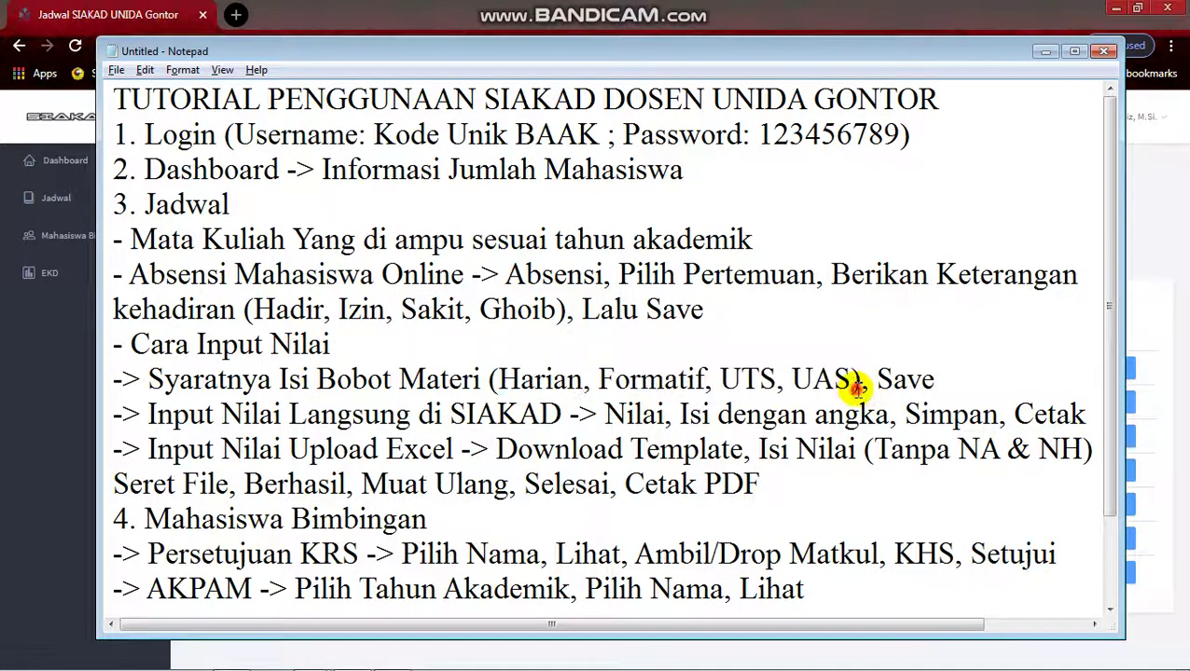
drag(282, 378, 485, 384)
key(alt+Tab)
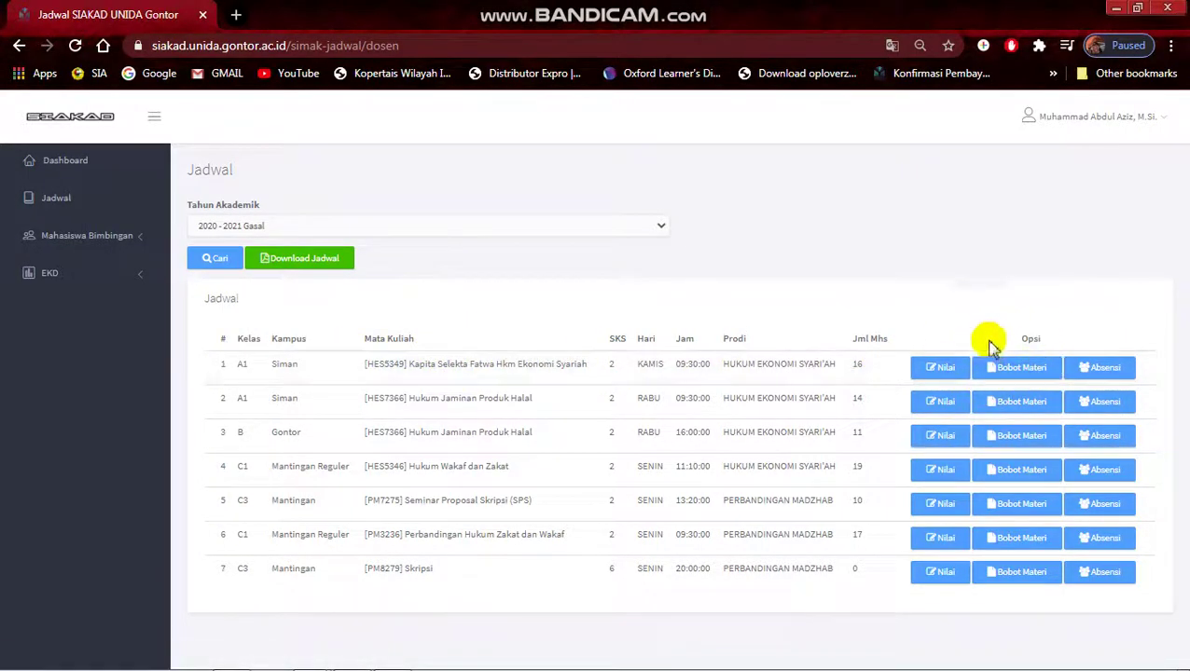
click(1024, 377)
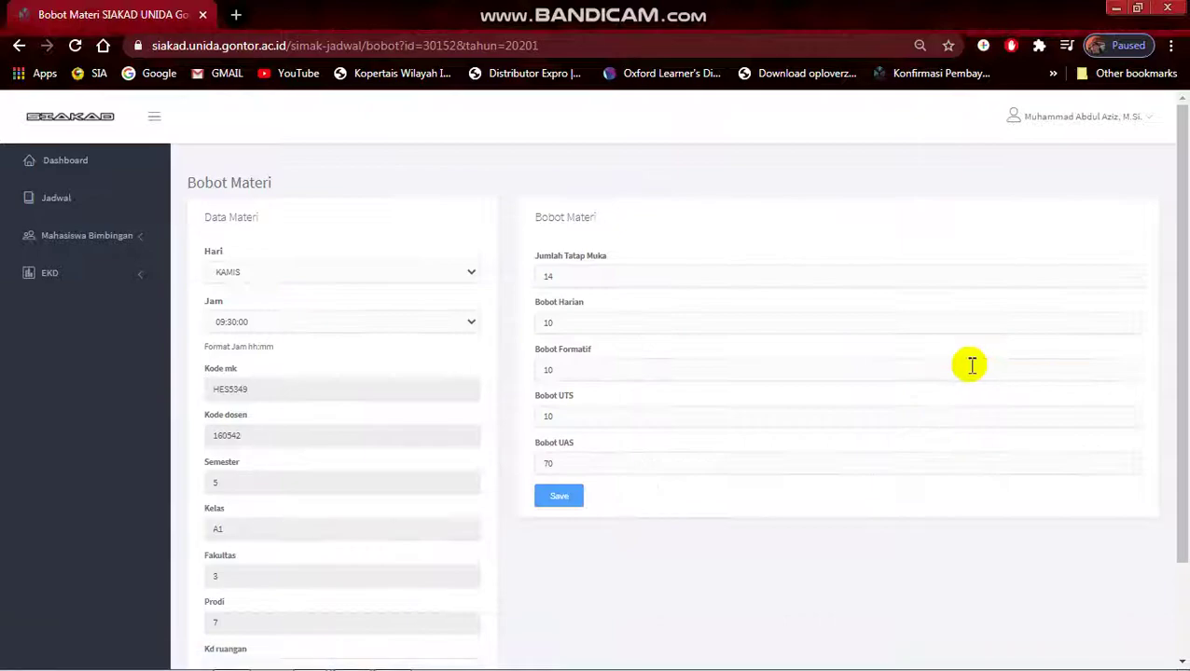
- Review the weighting components in Notepad, then set Bobot Formatif, UTS and UAS to 30 each in SIAKAD and save the weights
key(alt+Tab)
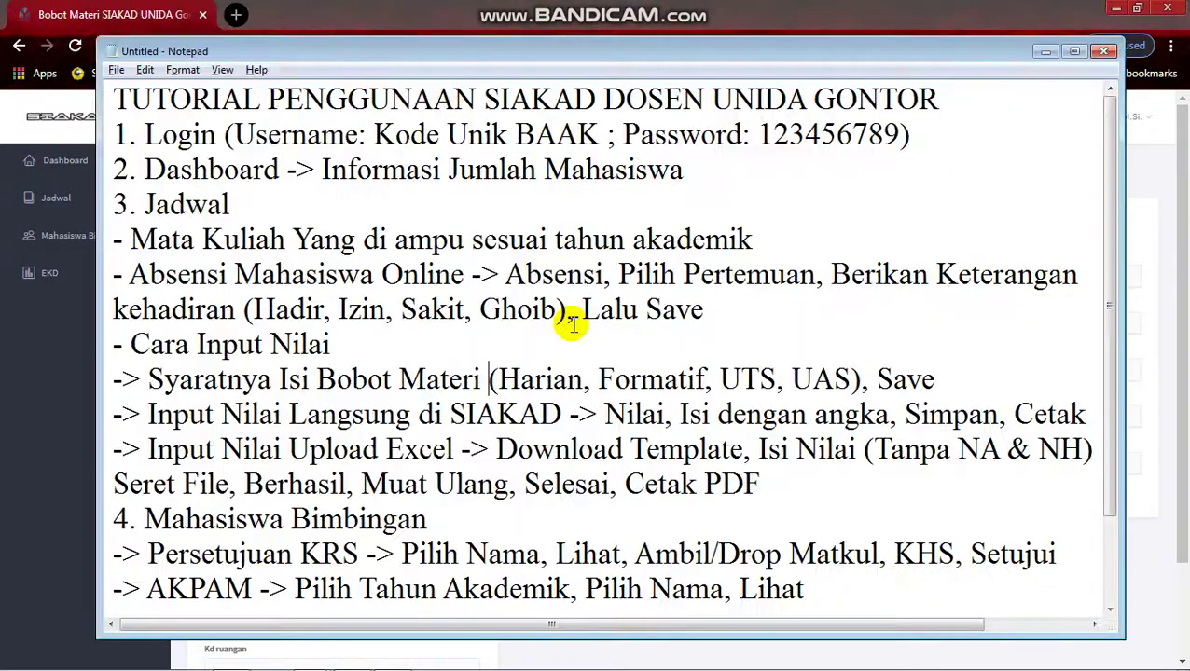
drag(499, 379, 943, 379)
click(867, 377)
click(942, 378)
key(alt+Tab)
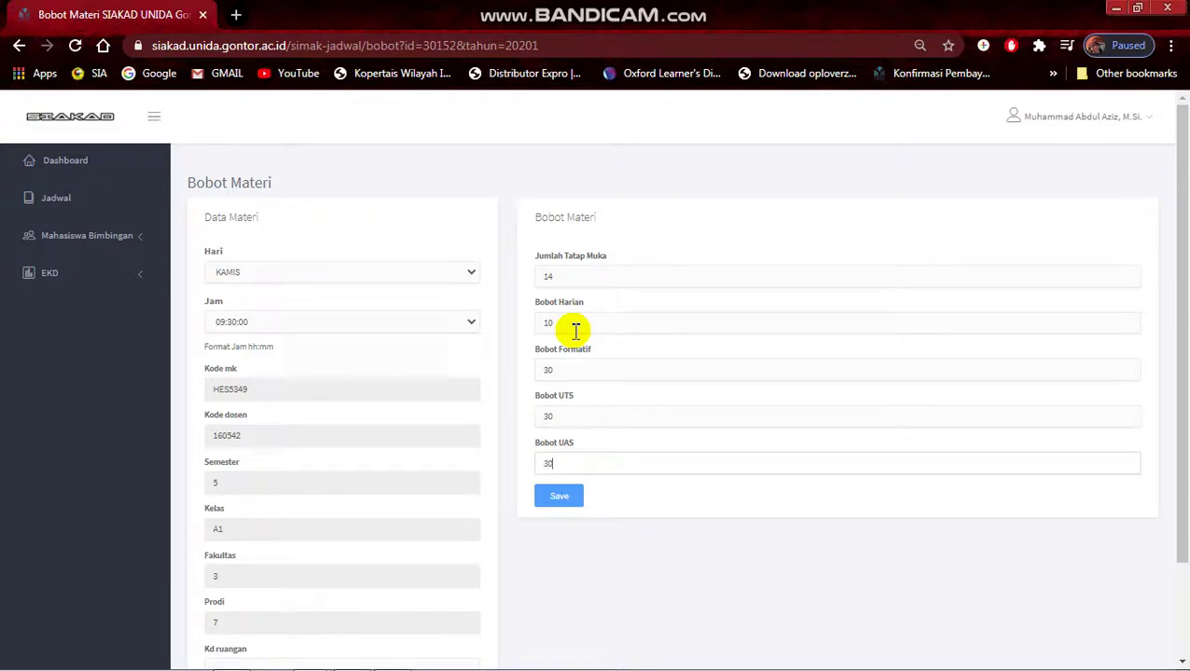
click(549, 499)
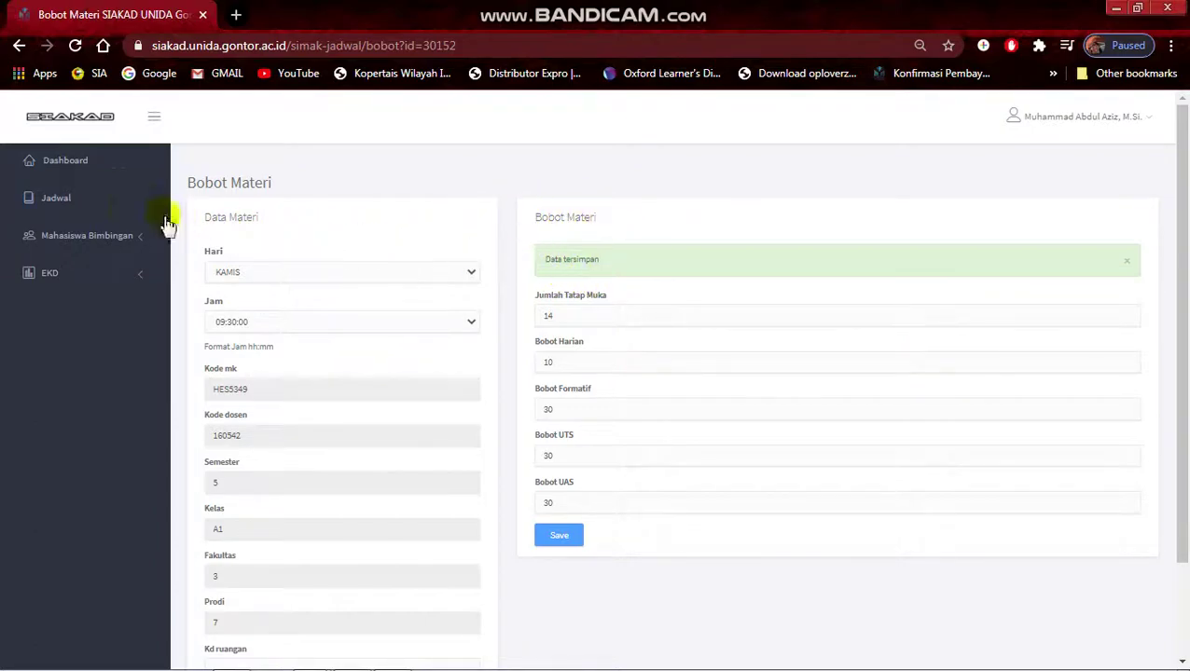
- Review the "Input Nilai Langsung di SIAKAD" note in Notepad and reopen the SIAKAD schedule
key(alt+Tab)
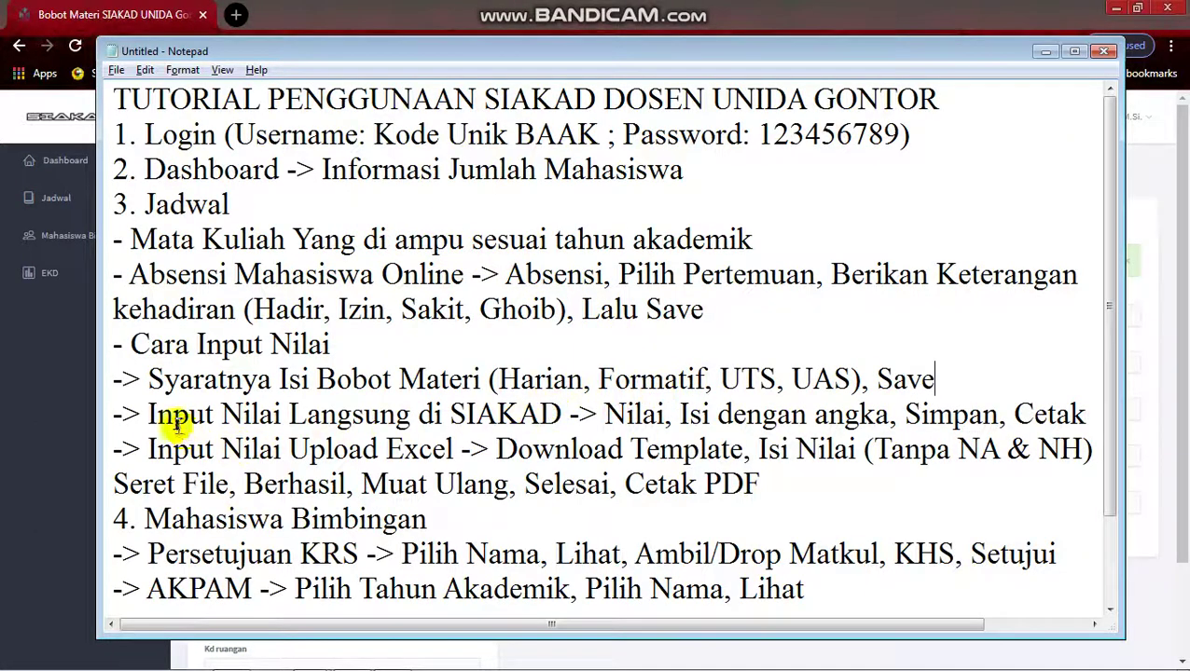
drag(148, 414, 559, 414)
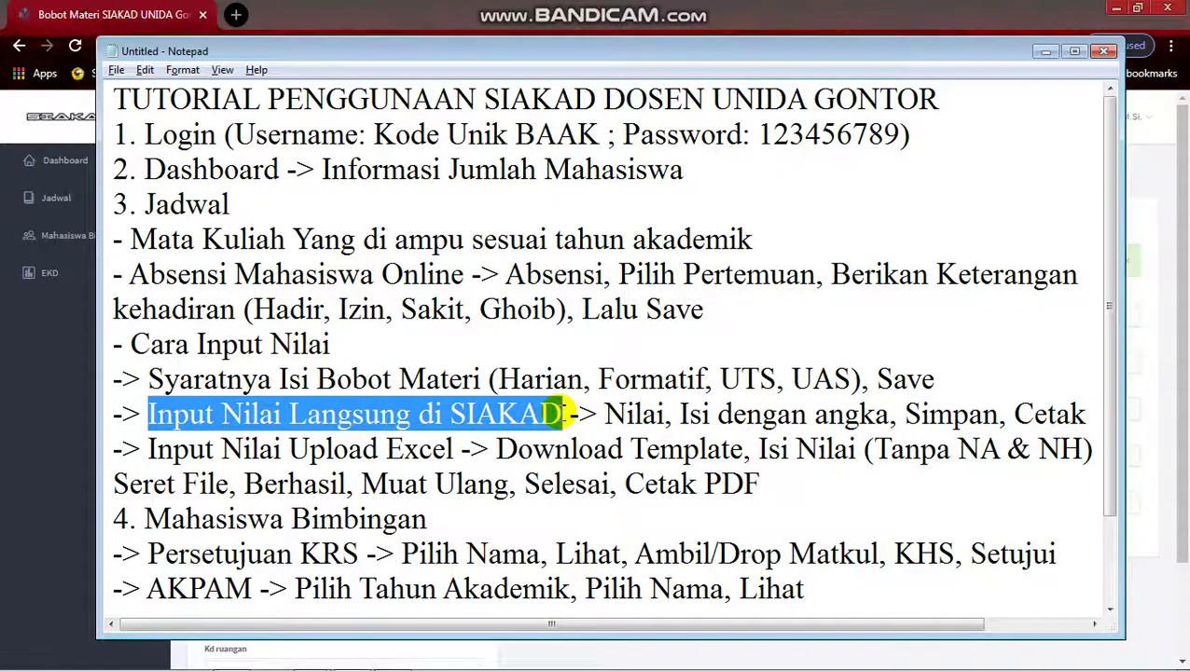
click(563, 411)
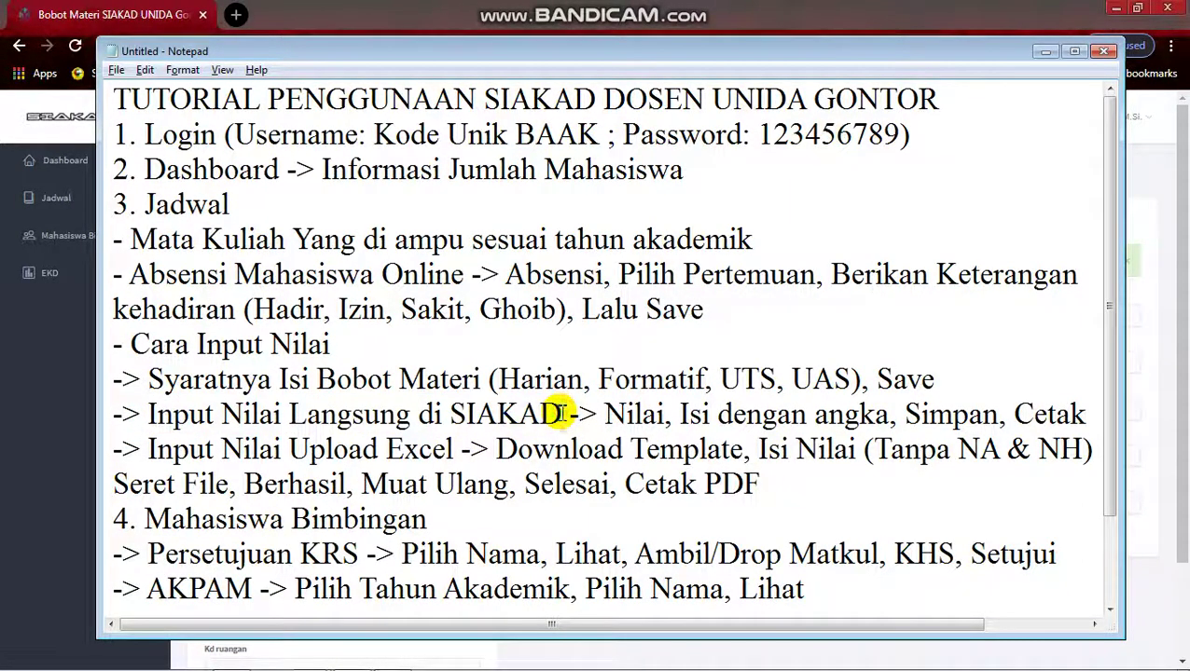
key(alt+Tab)
click(108, 200)
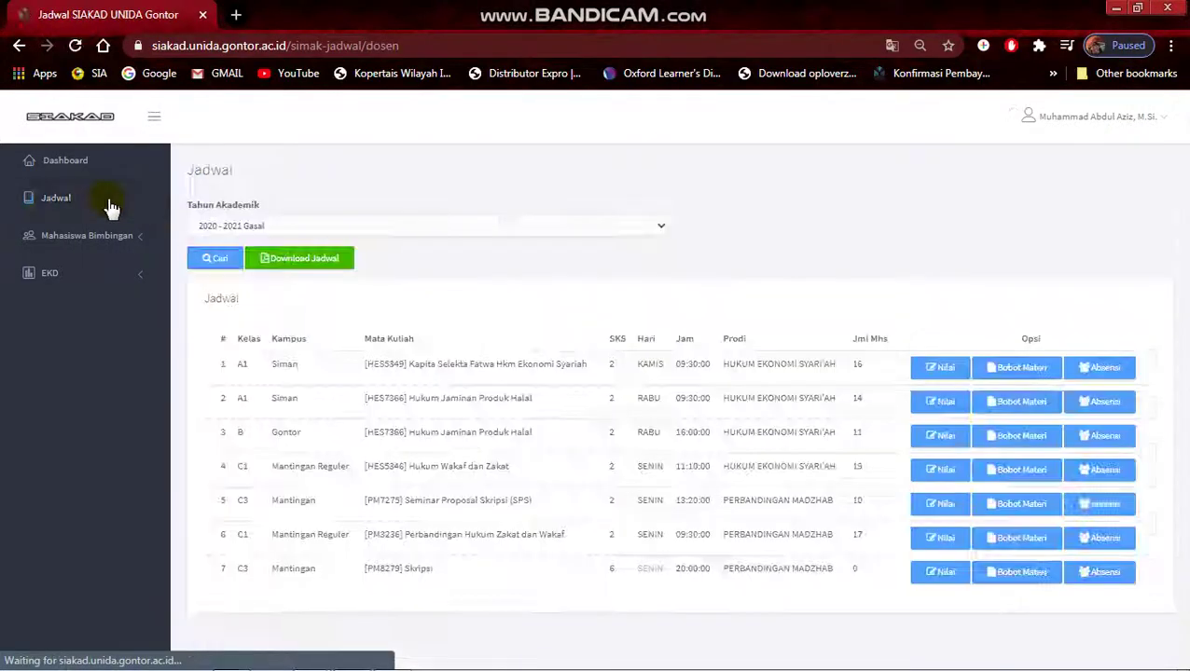
- Review the Notepad note on entering numeric grades and open the Nilai page for Kapita Selekta Fatwa Hkm Ekonomi Syariah, class A1
key(alt+Tab)
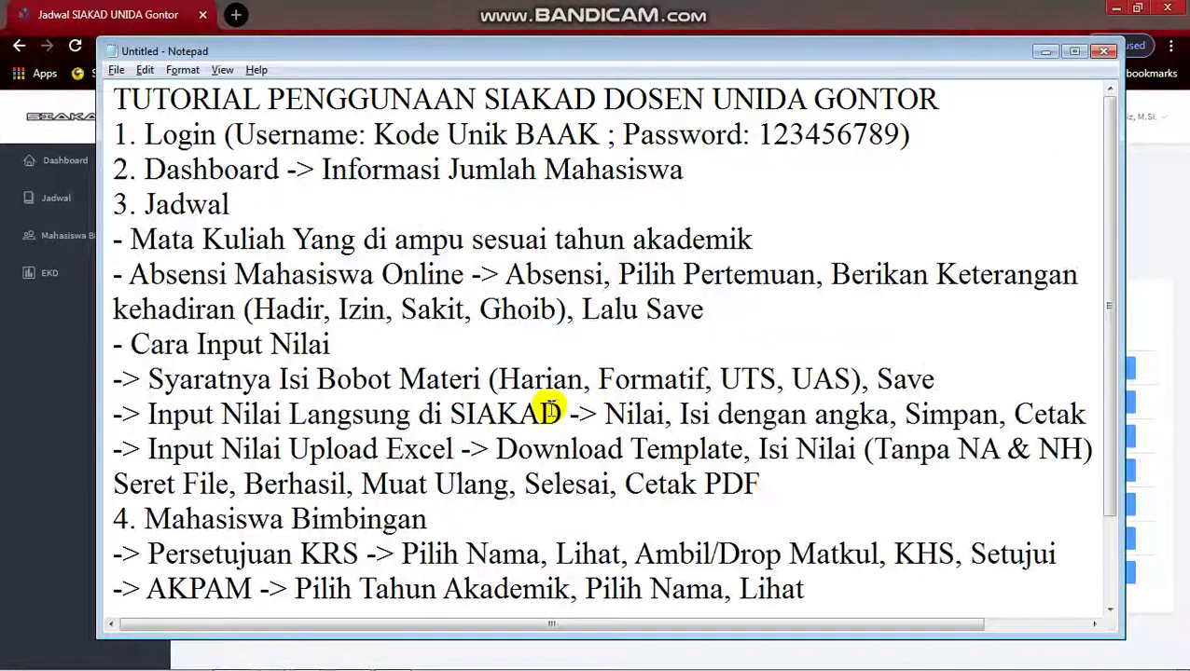
drag(606, 413, 856, 413)
drag(890, 419, 1001, 421)
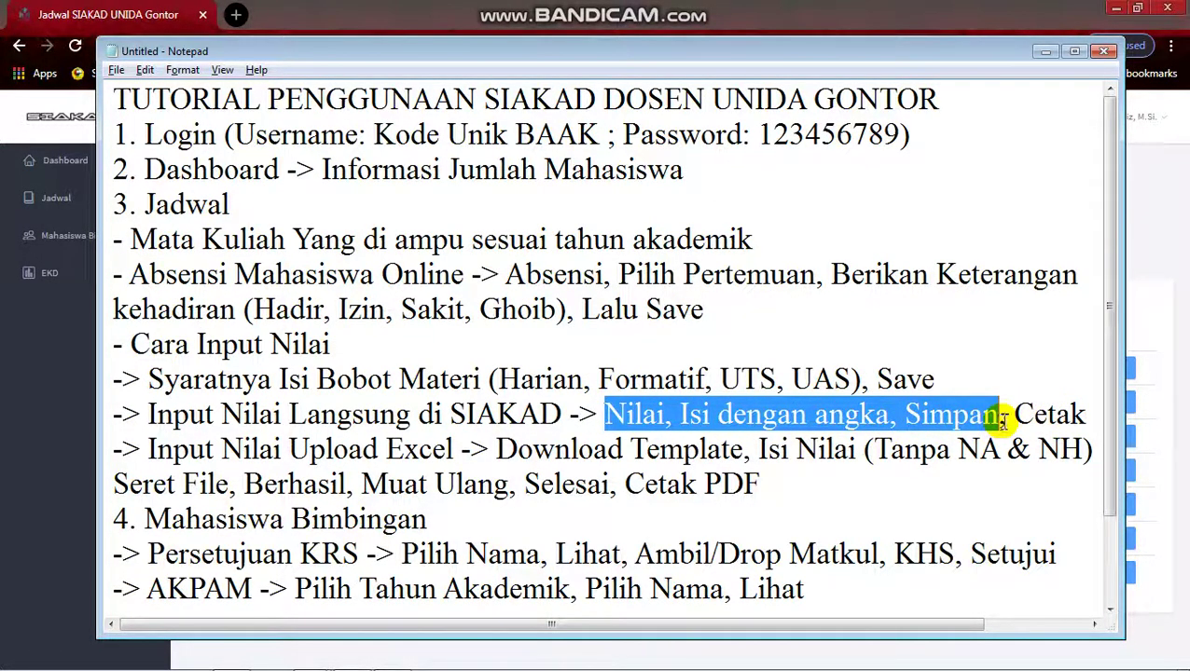
key(alt+Tab)
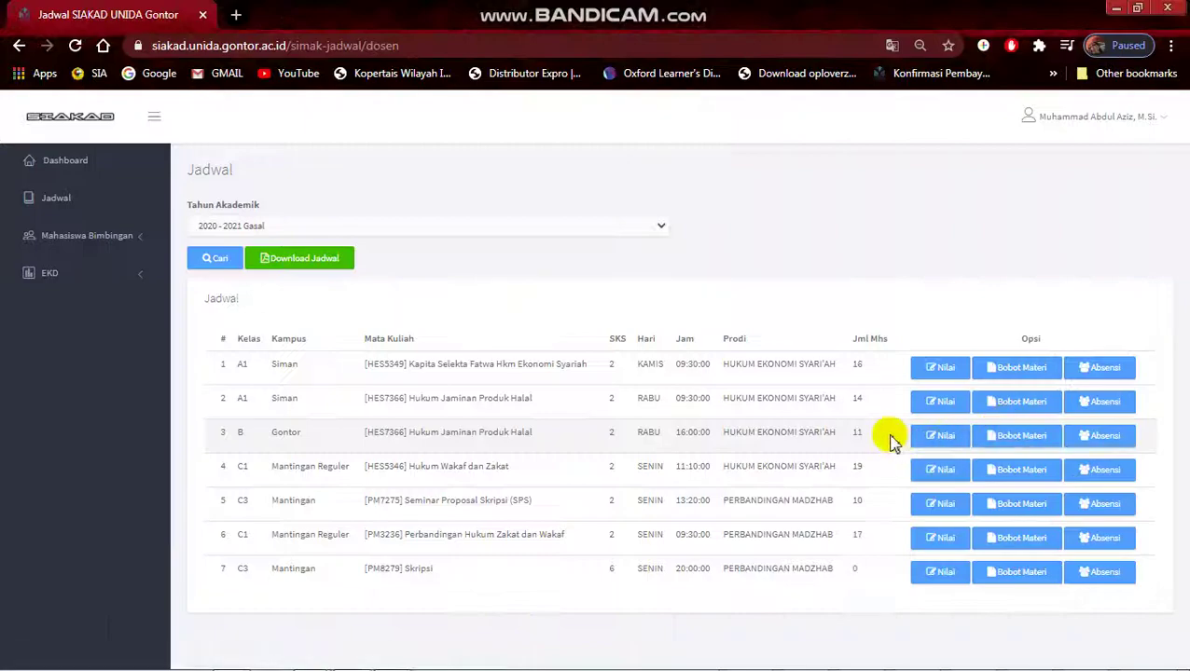
click(933, 371)
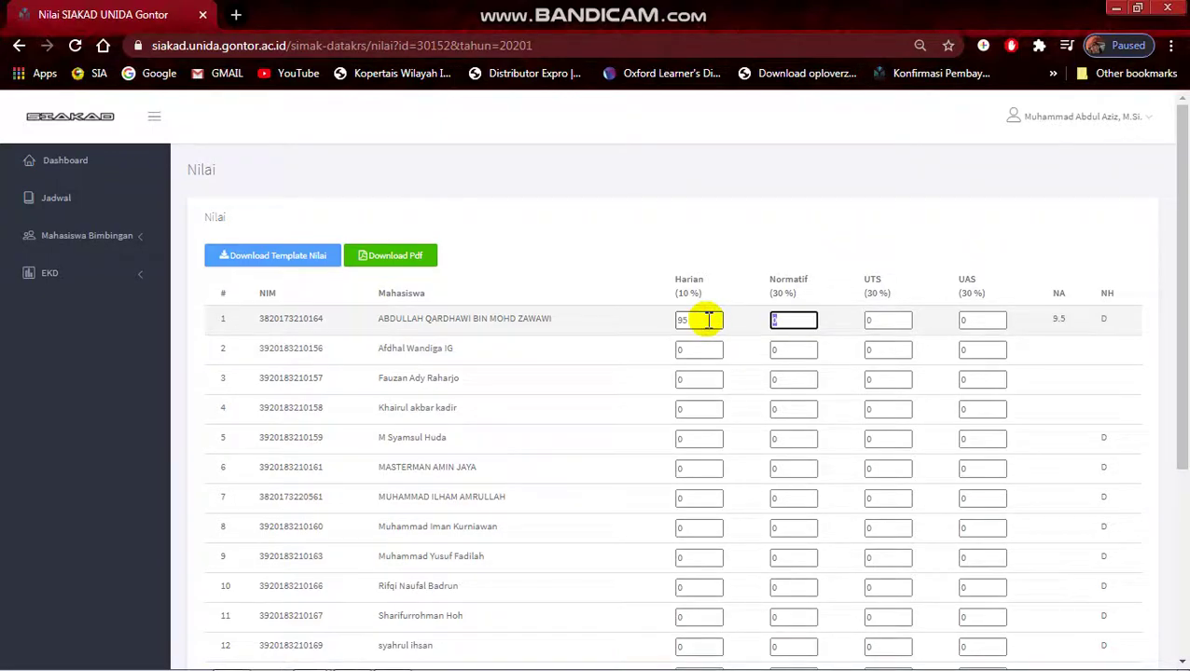
- Enter Harian, Normatif, UTS and UAS grades of 95, 90, 85, 95 for the row 1 student and 80, 85, 86, 90 for row 2
key(Tab)
text(85)
key(Tab)
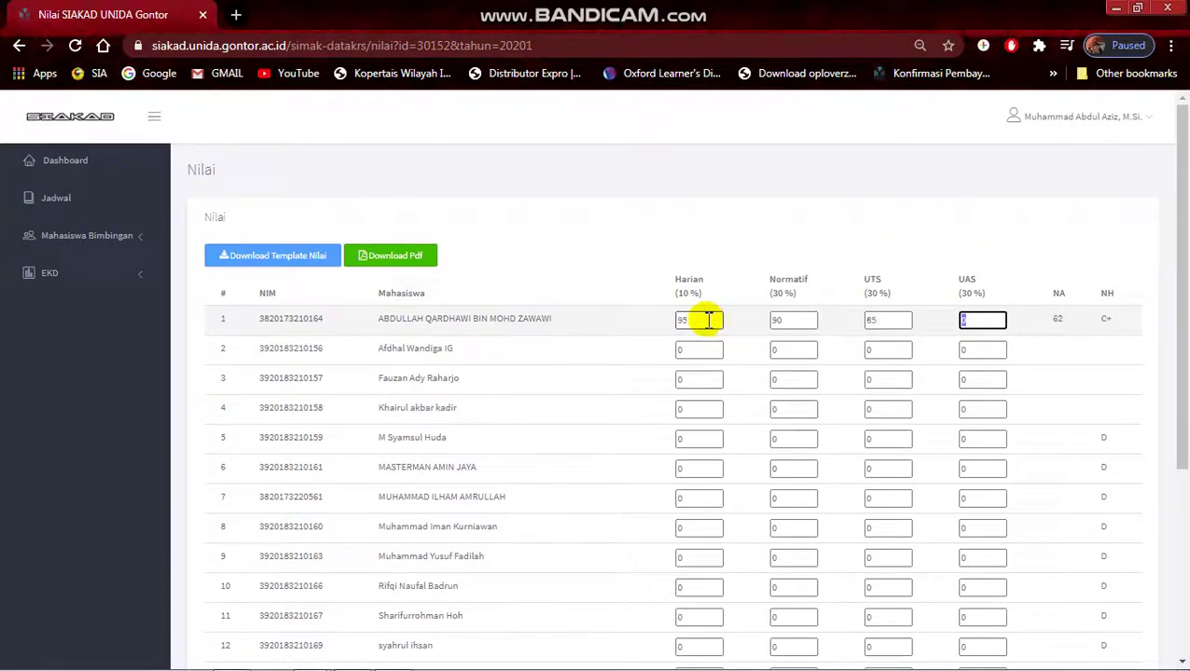
click(806, 259)
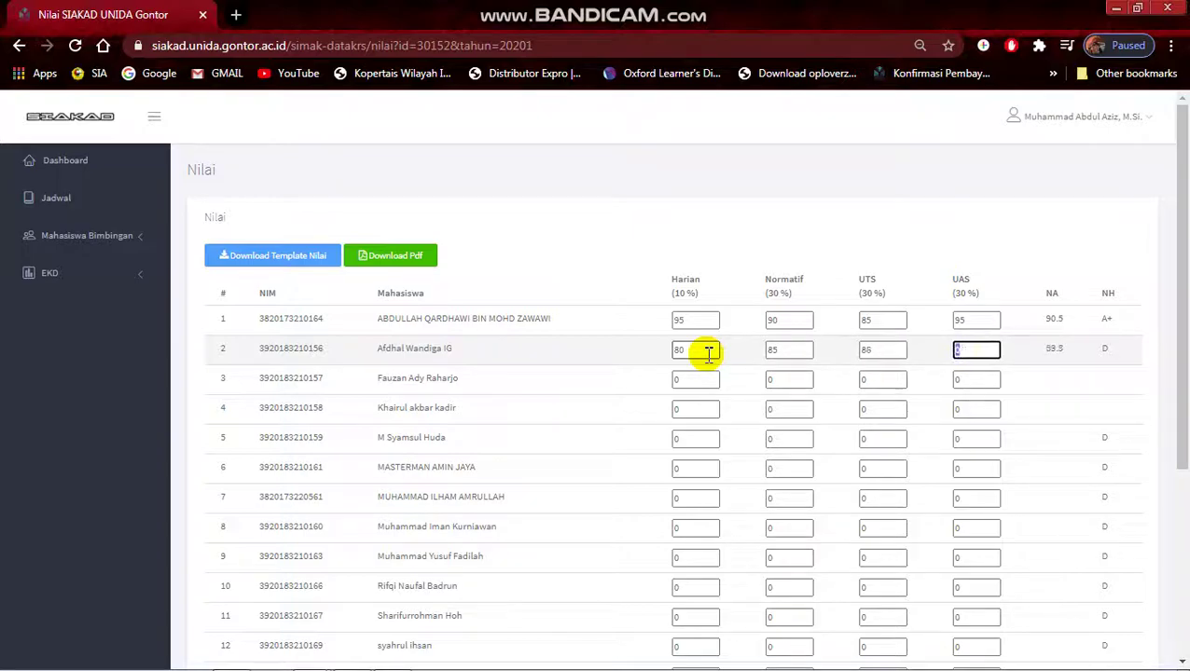
click(909, 226)
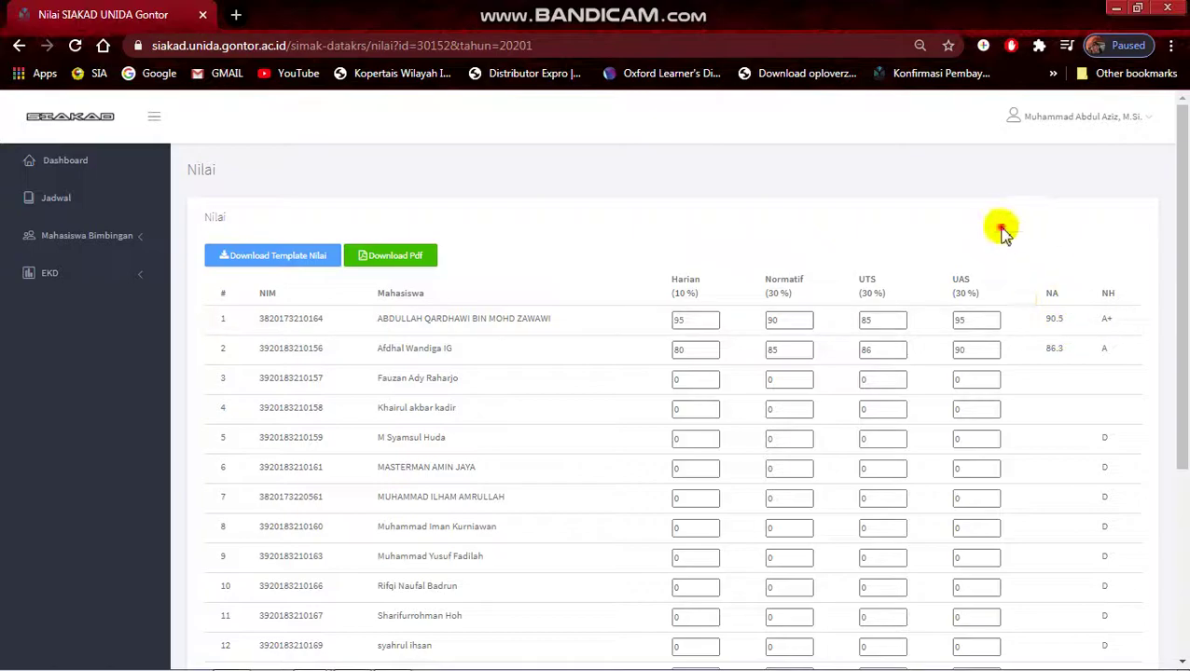
- Review the "Simpan" note in Notepad and save the entered grades in SIAKAD
key(alt+Tab)
double_click(953, 412)
key(alt+Tab)
scroll(532, 425, down, 5)
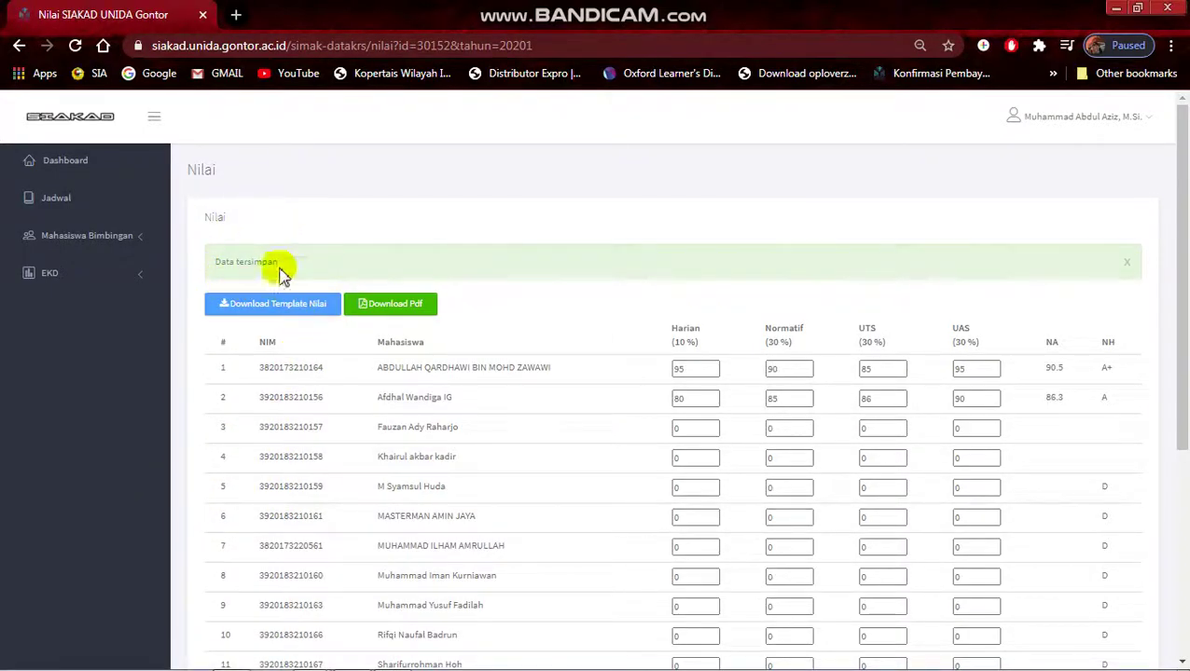
- Review the "Cetak" note in Notepad, then export the class grade recap from SIAKAD as a PDF and look through it
key(alt+Tab)
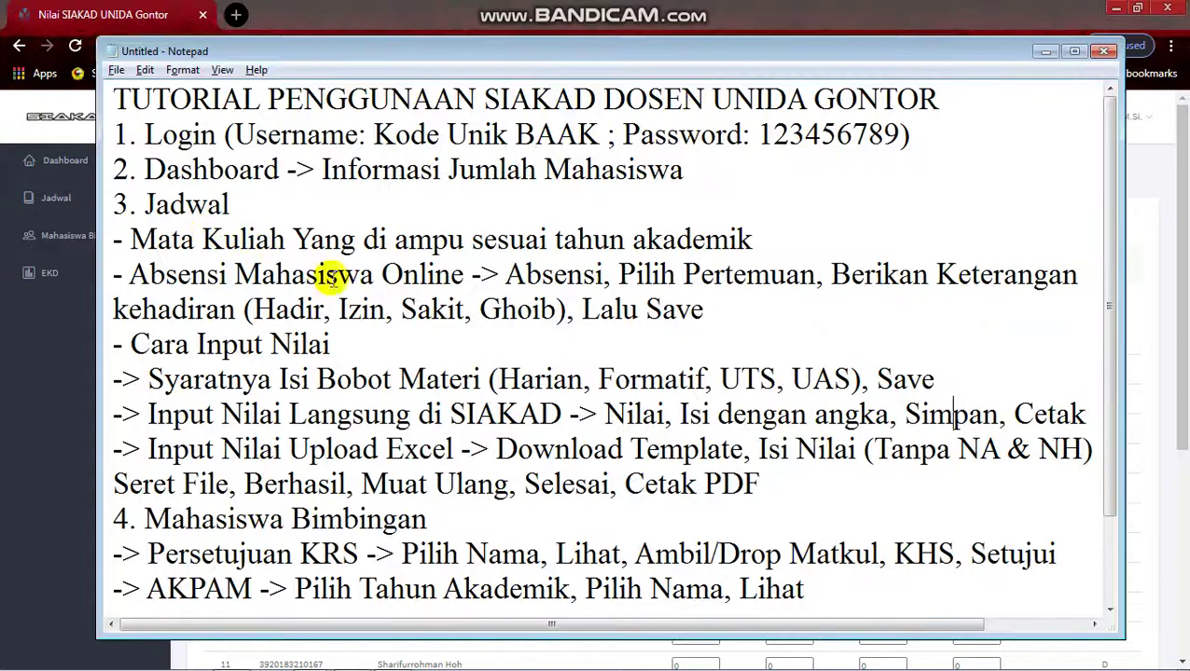
double_click(1072, 413)
key(alt+Tab)
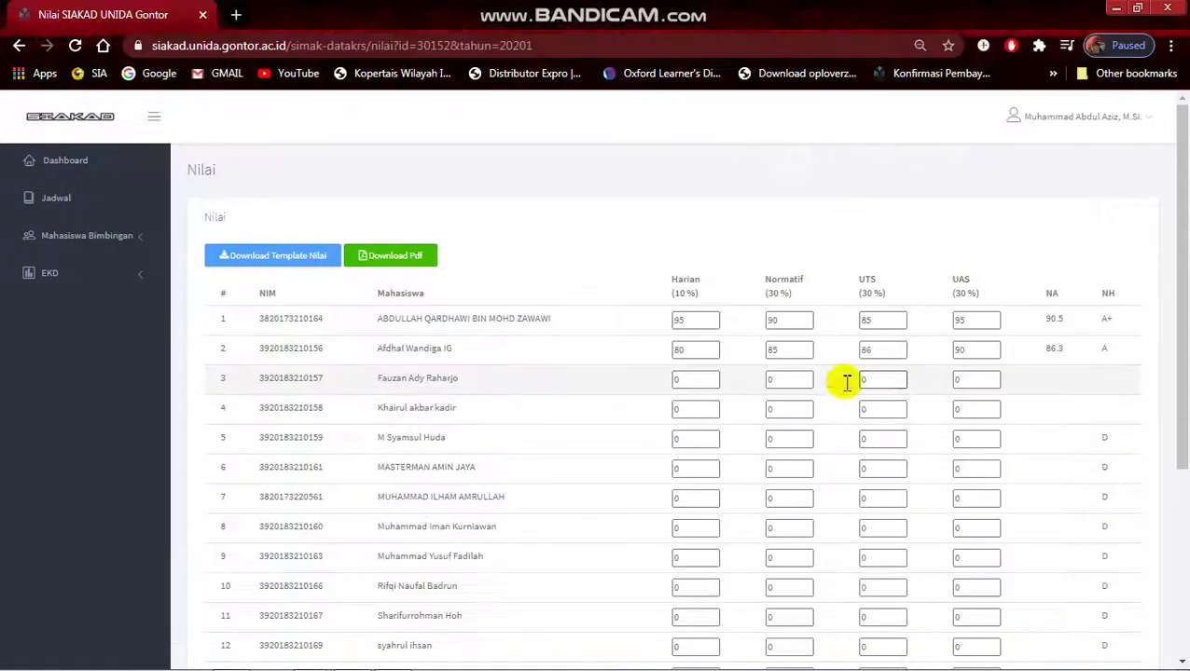
click(418, 255)
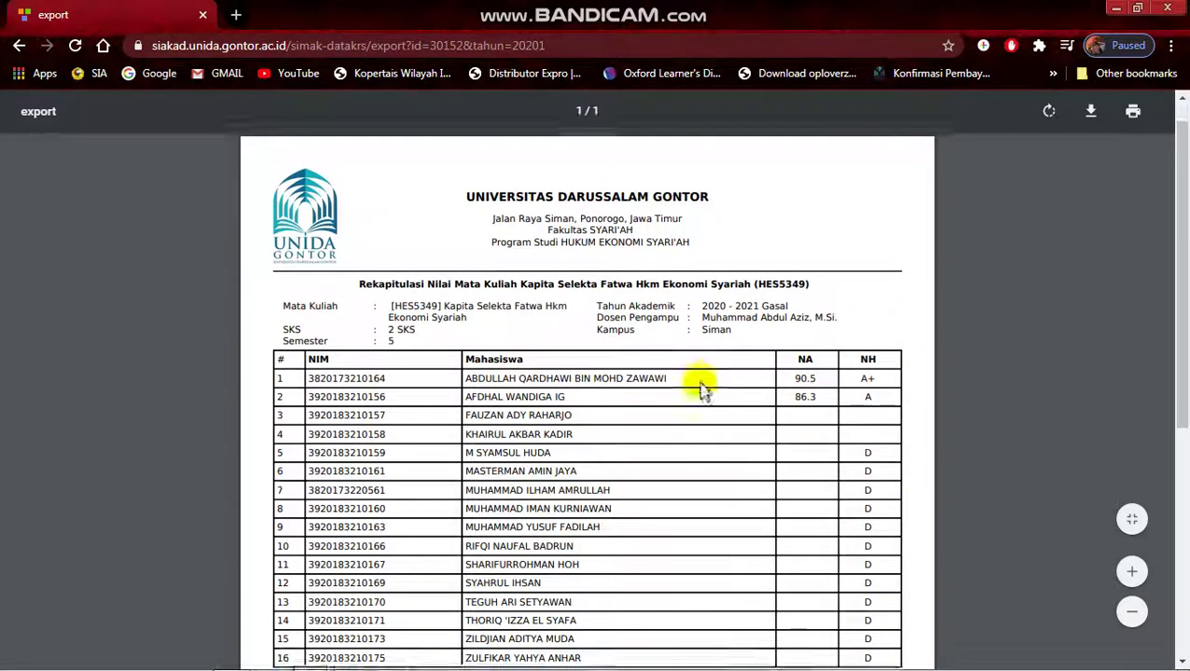
scroll(701, 385, down, 4)
scroll(695, 425, up, 6)
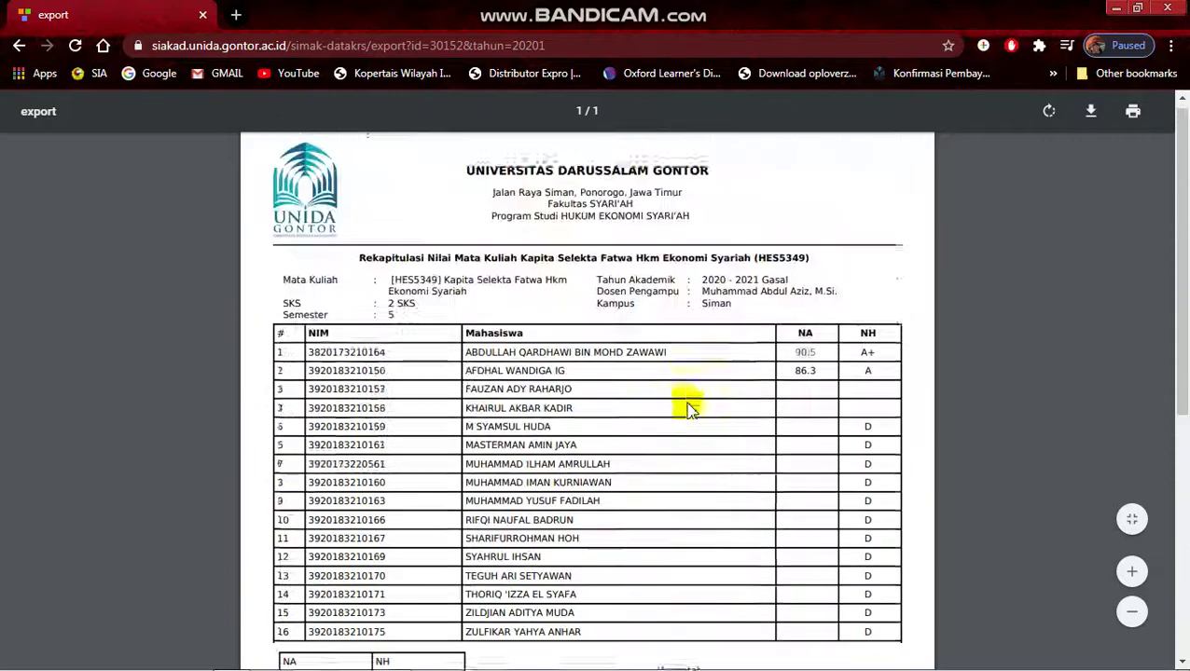
- Review the "Input Nilai Upload Excel" note in Notepad and return from the PDF to the SIAKAD grade entry page
key(alt+Tab)
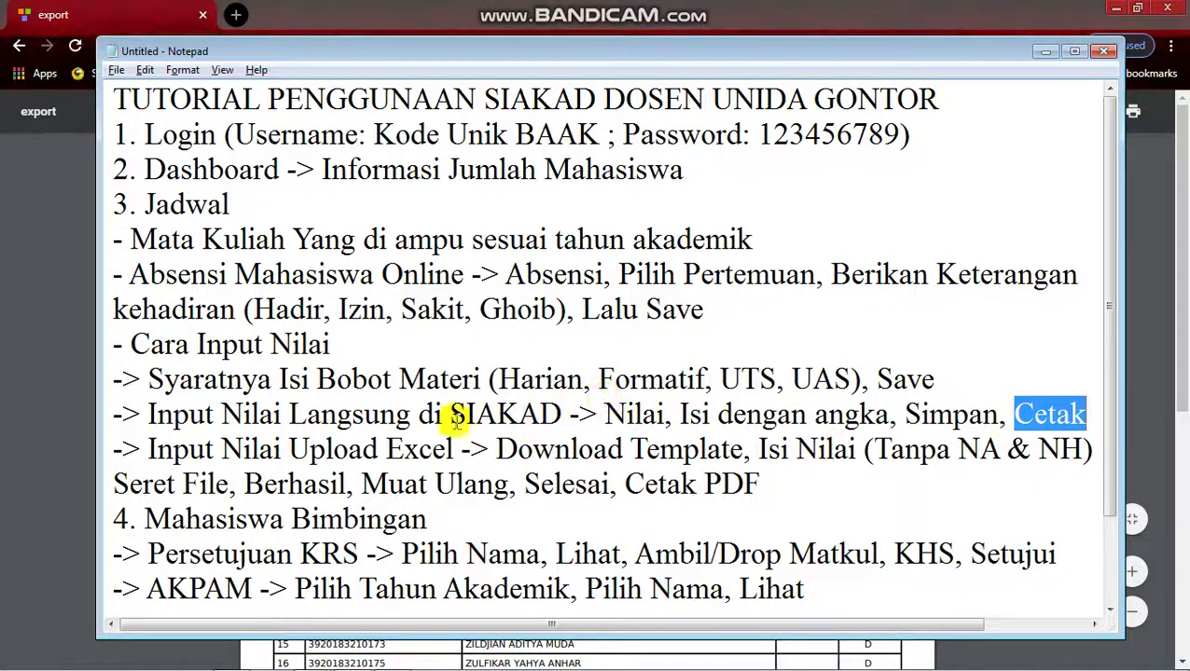
click(258, 420)
drag(148, 450, 432, 455)
click(455, 455)
key(alt+Tab)
click(18, 46)
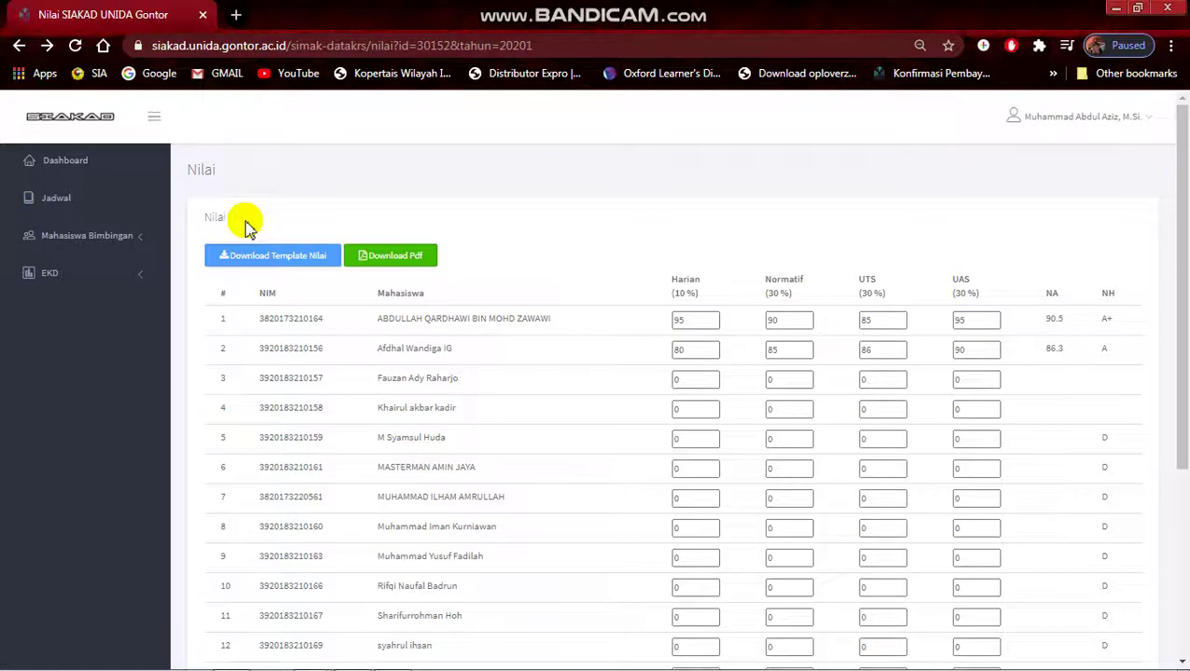
- Review the template download and grade filling notes in Notepad, then download the class's grade template from SIAKAD
key(alt+Tab)
drag(503, 446, 735, 449)
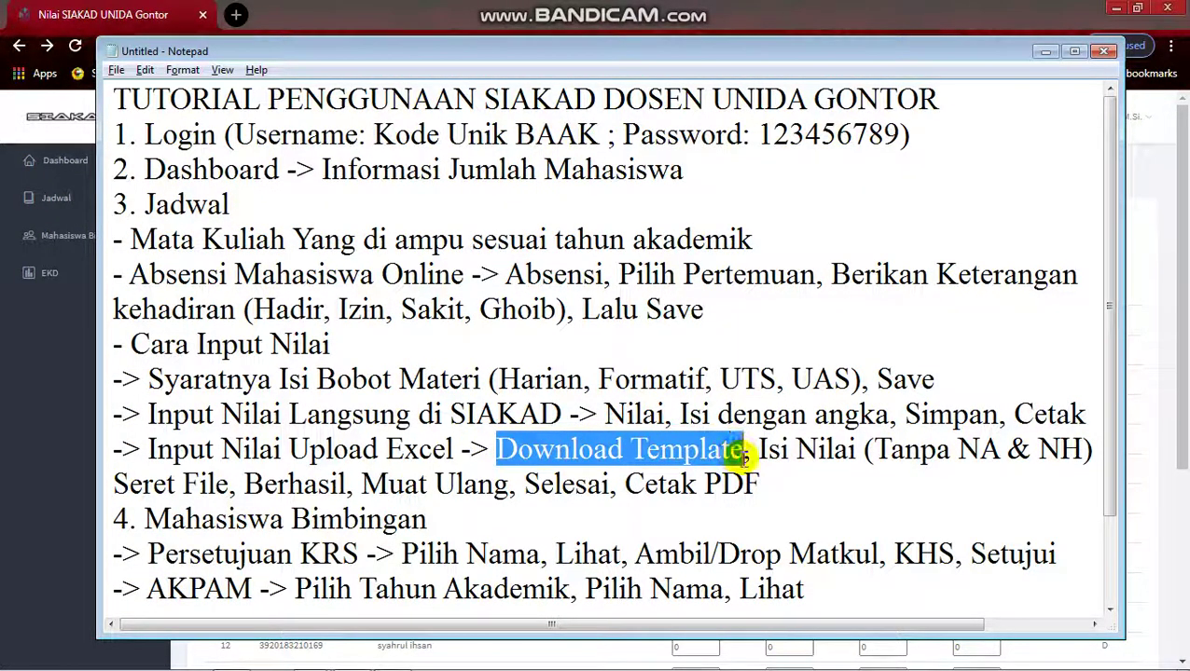
click(739, 456)
drag(752, 457, 855, 452)
click(854, 451)
drag(496, 449, 734, 446)
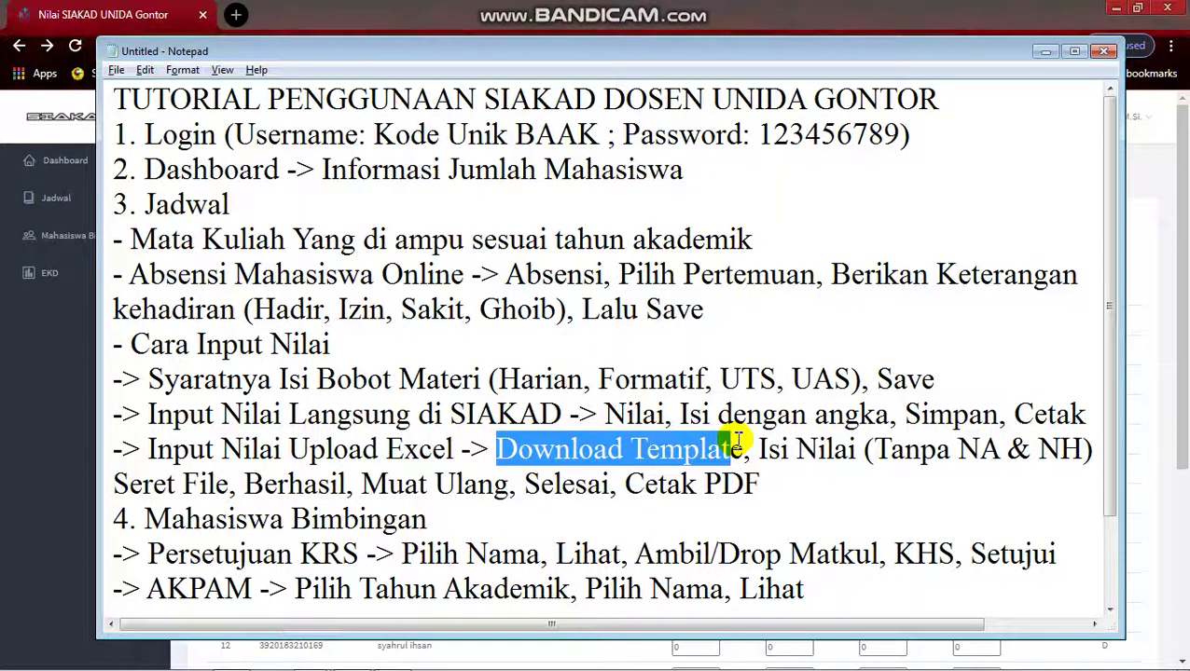
click(706, 446)
key(alt+Tab)
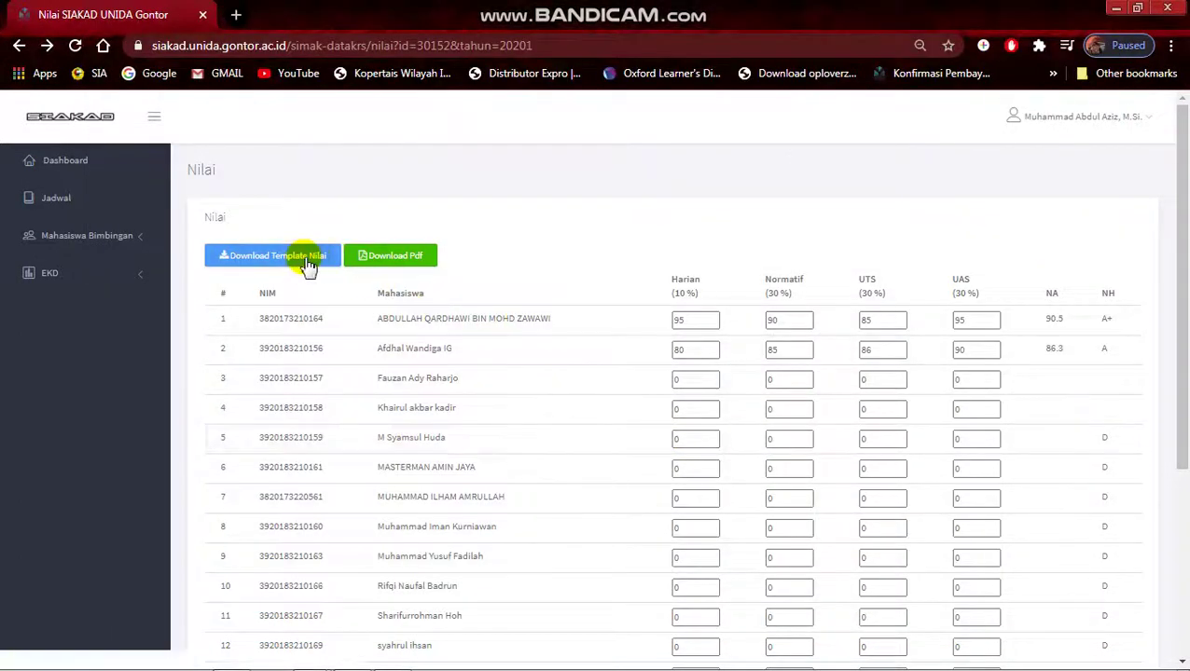
click(275, 256)
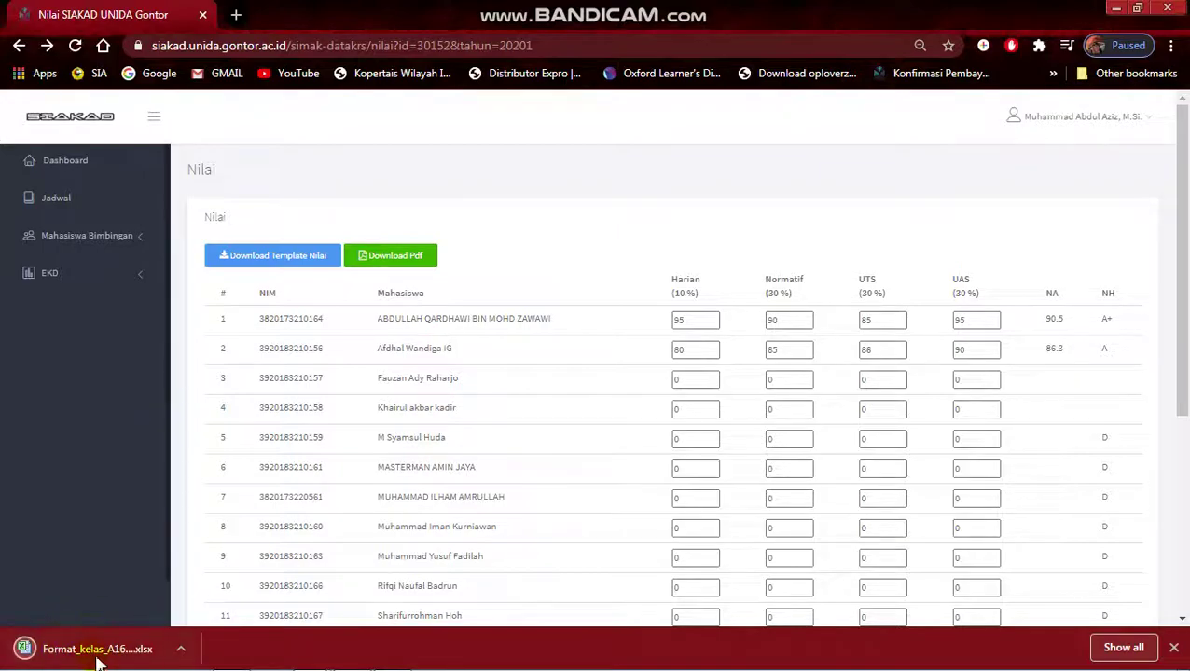
- Open the downloaded grade template in Excel and enable editing
click(98, 650)
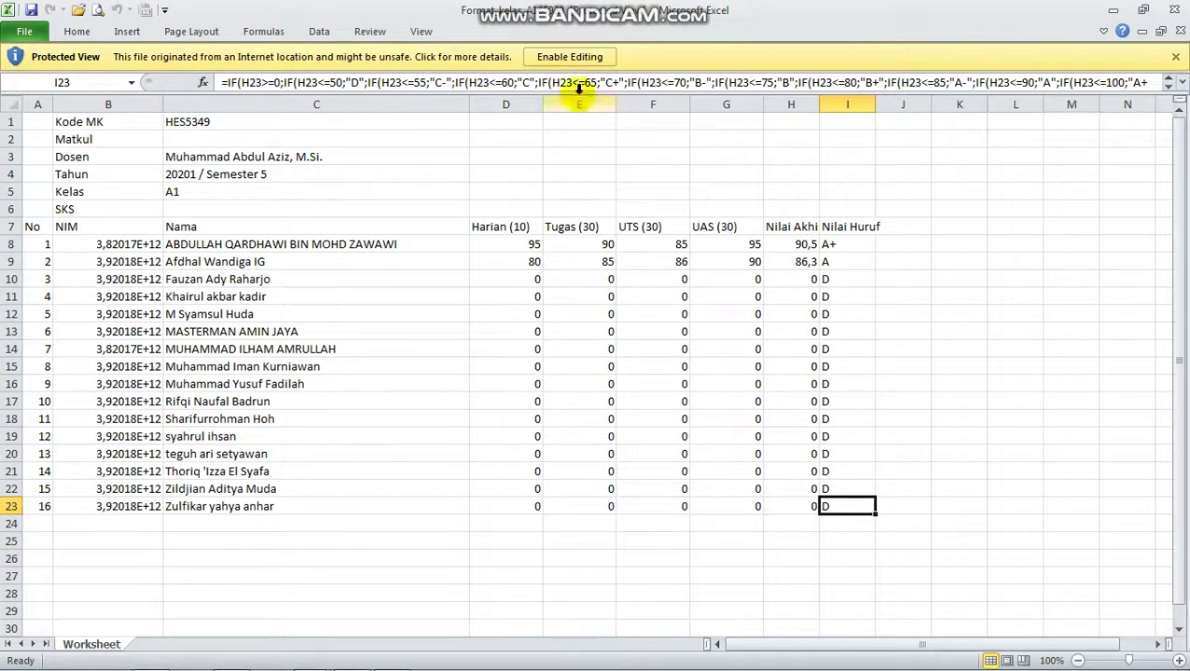
click(569, 57)
click(544, 309)
- Review the "Isi Nilai (Tanpa NA & NH)" note in Notepad and return to the grade template in Excel
key(alt+Tab)
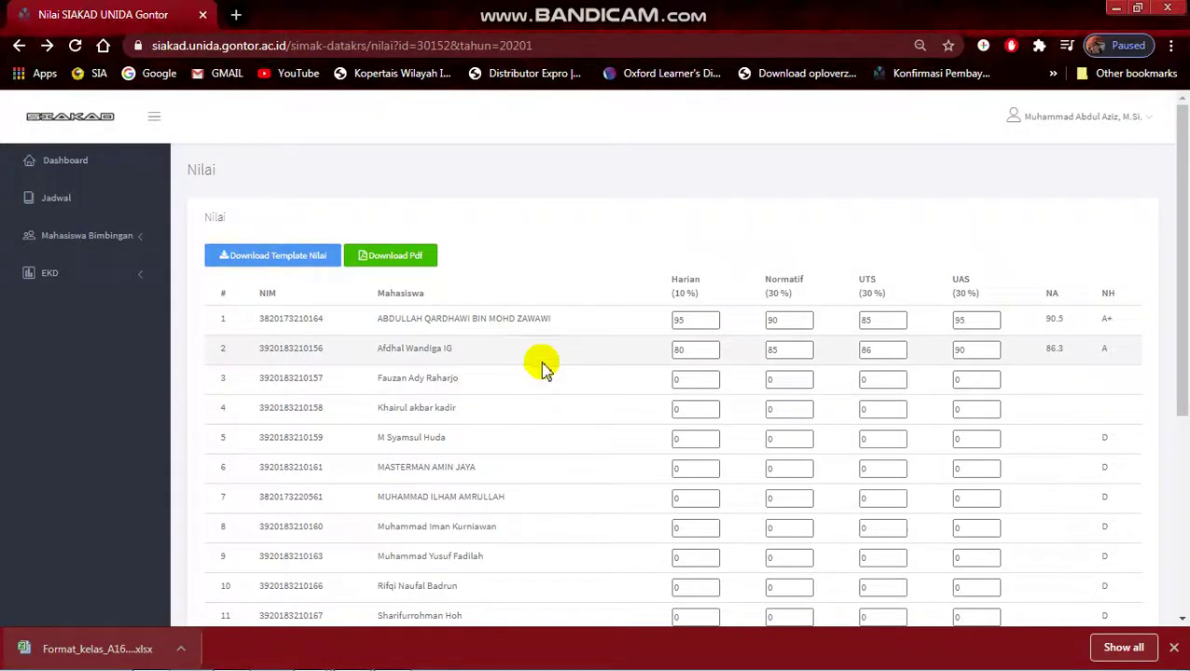
scroll(546, 369, down, 5)
scroll(546, 368, up, 5)
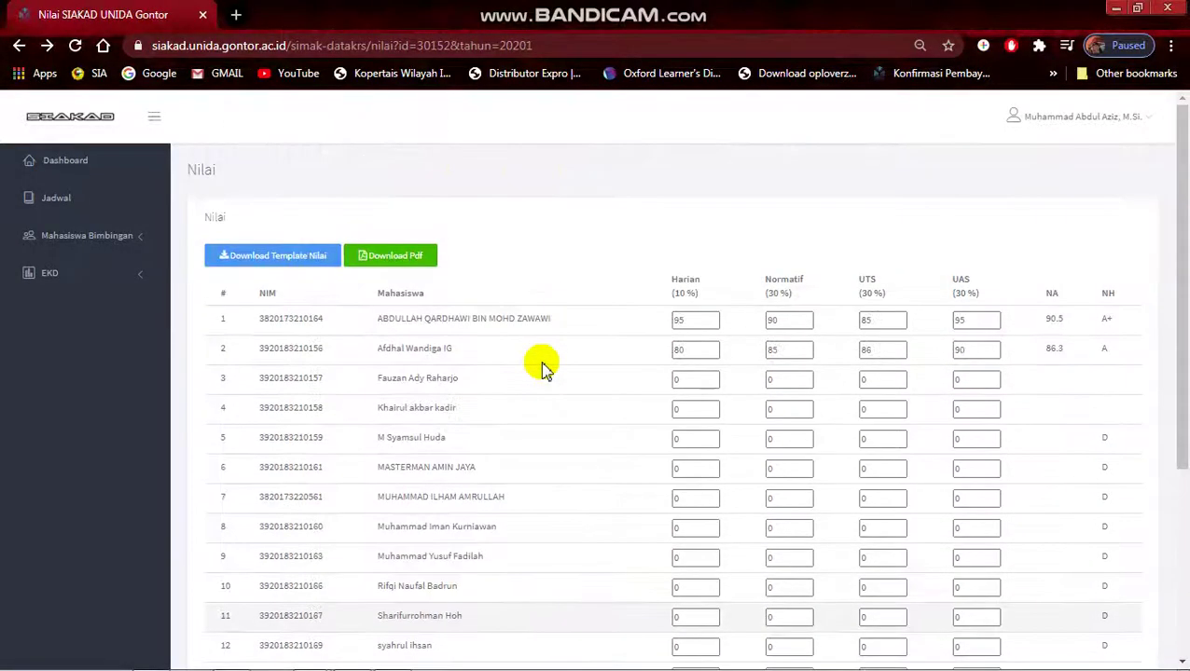
key(alt+Tab)
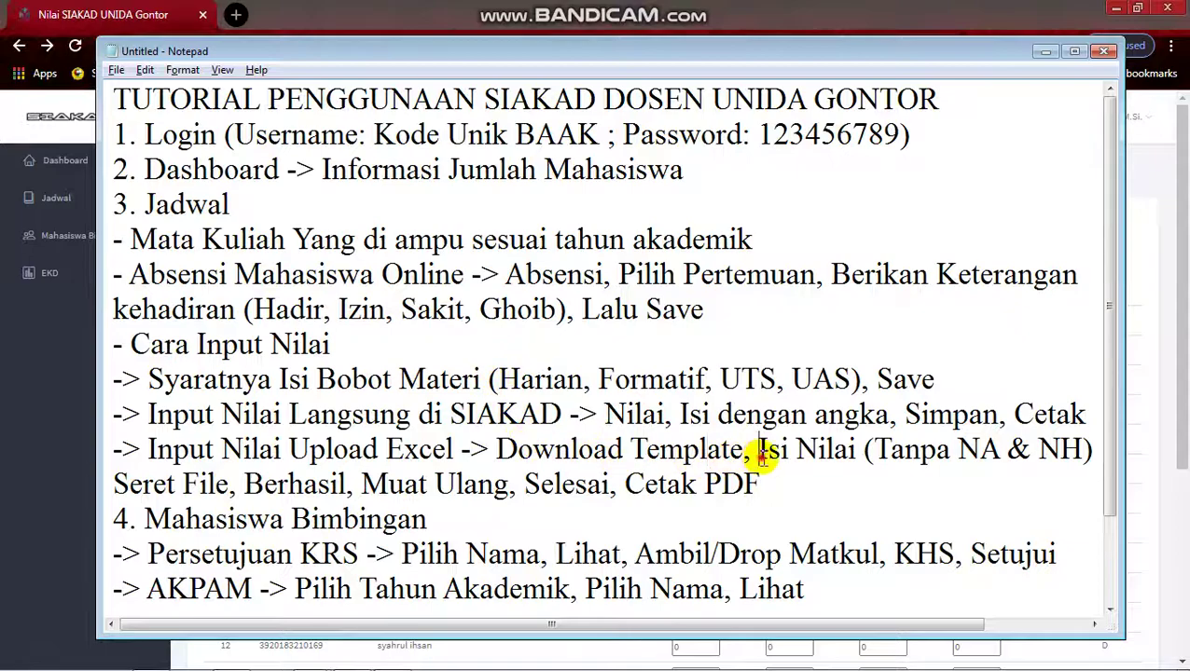
drag(762, 451, 1084, 466)
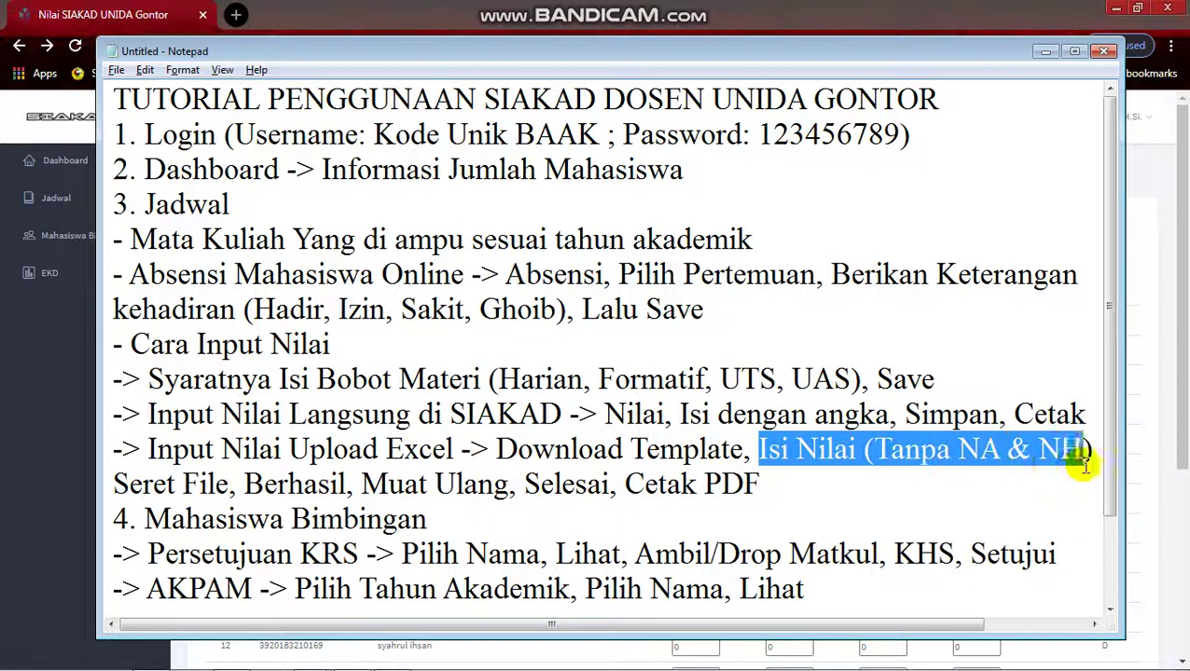
click(1085, 466)
drag(881, 449, 1071, 449)
click(1079, 445)
key(alt+Tab)
key(alt+Tab)
key(alt+Tab)
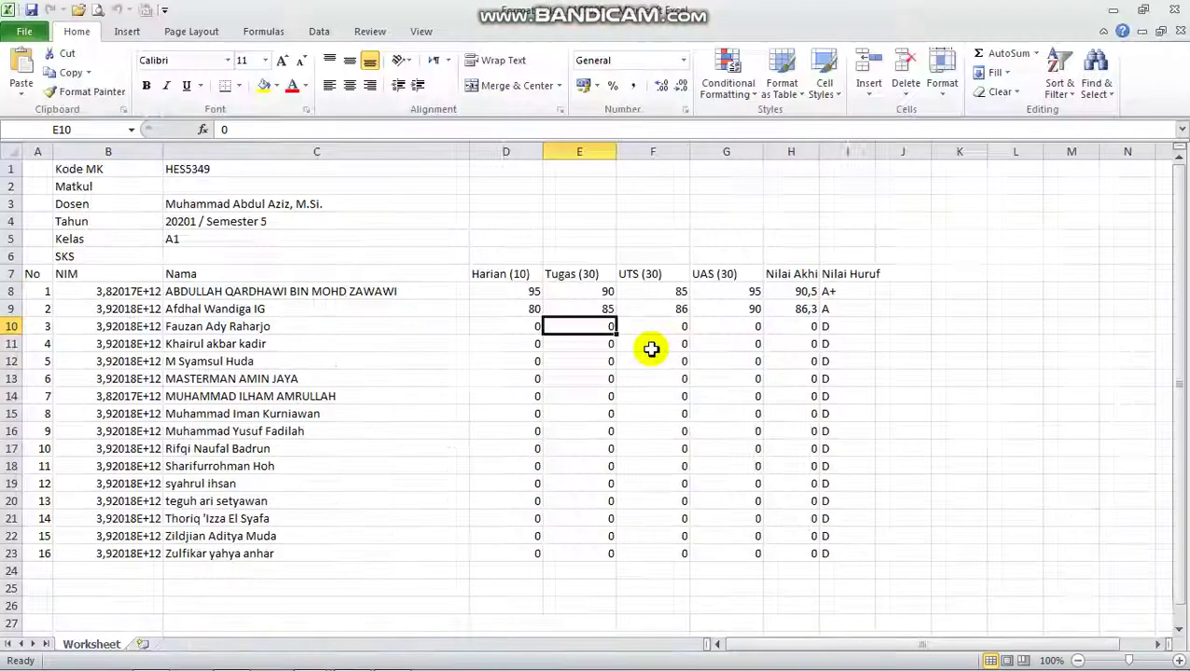
- Enter the third student's grades in the template: Harian 90, Tugas 85, UTS 90 and UAS 75
click(528, 324)
text(90)
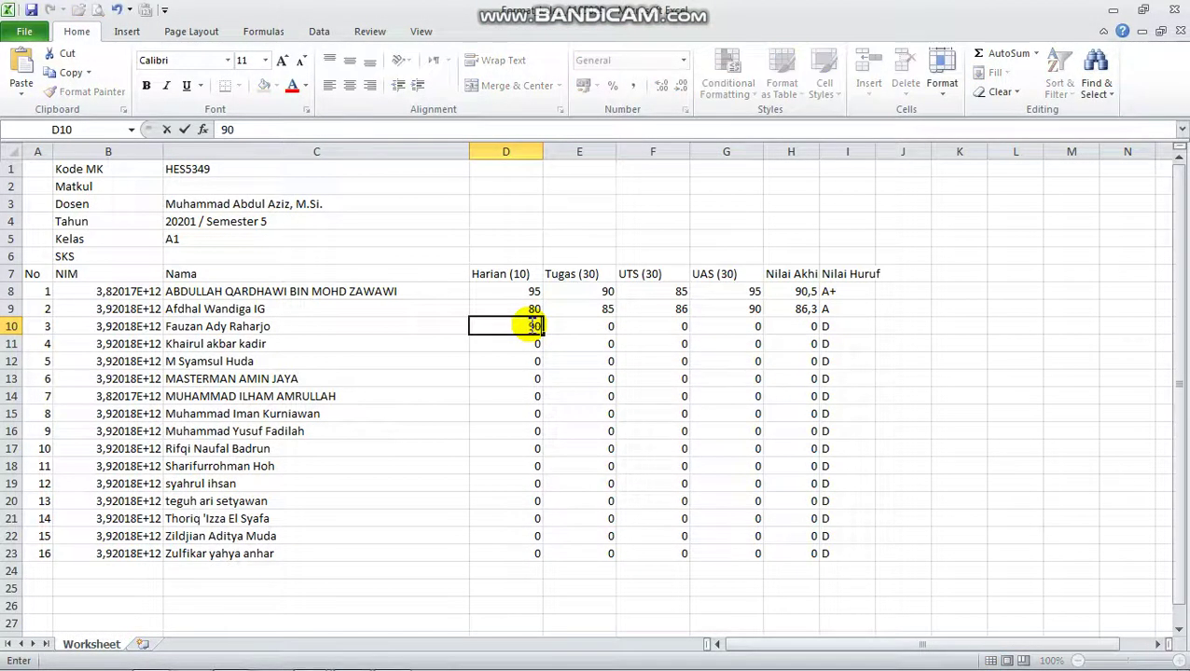
key(Tab)
text(85)
key(Tab)
text(90)
key(Tab)
text(75)
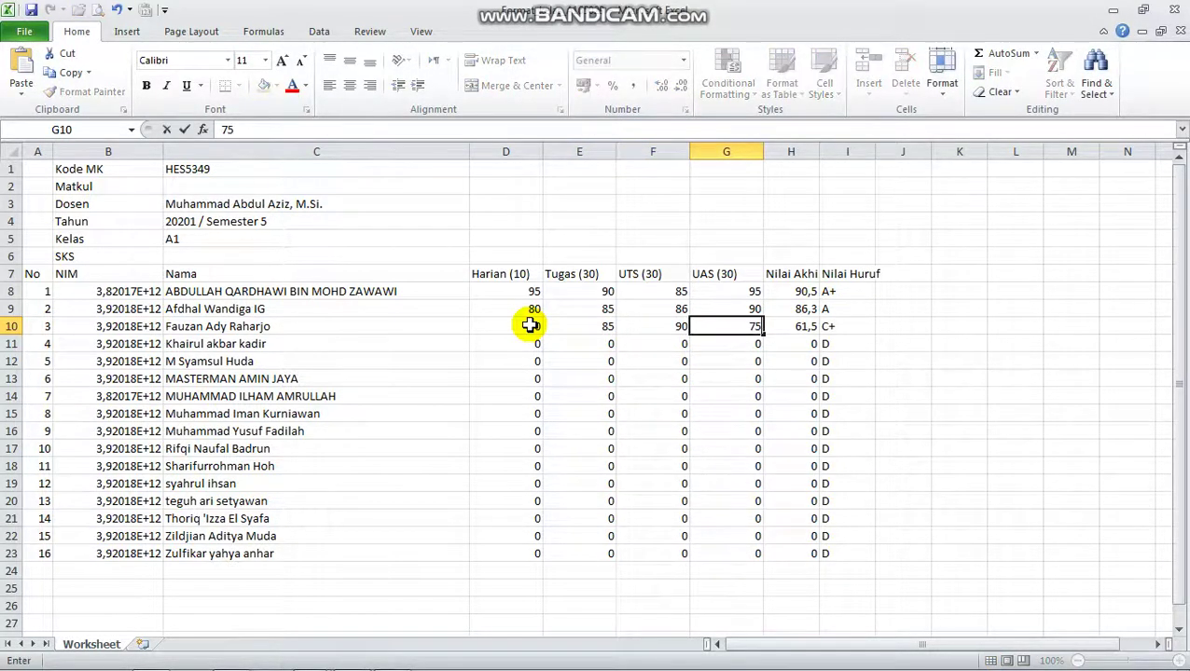
click(526, 345)
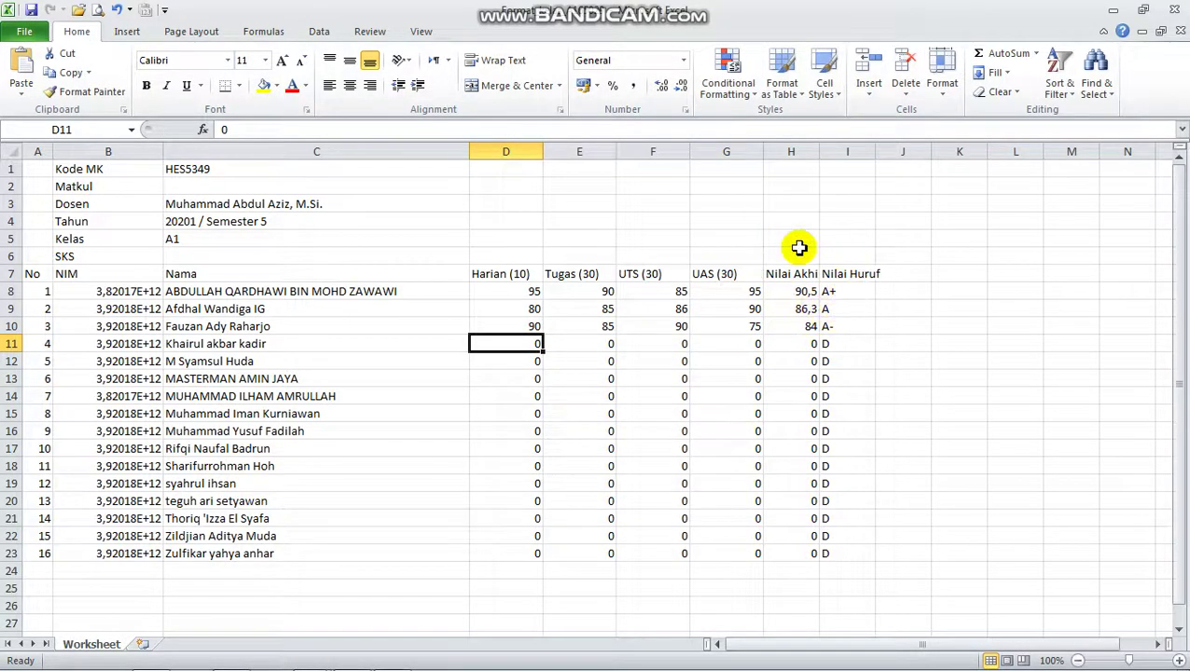
- Recheck the grade filling note in Notepad, then enter the fourth student's grades in Excel: Harian 75, Tugas 85, UTS 85 and UAS 70
key(alt+Tab)
key(alt+Tab)
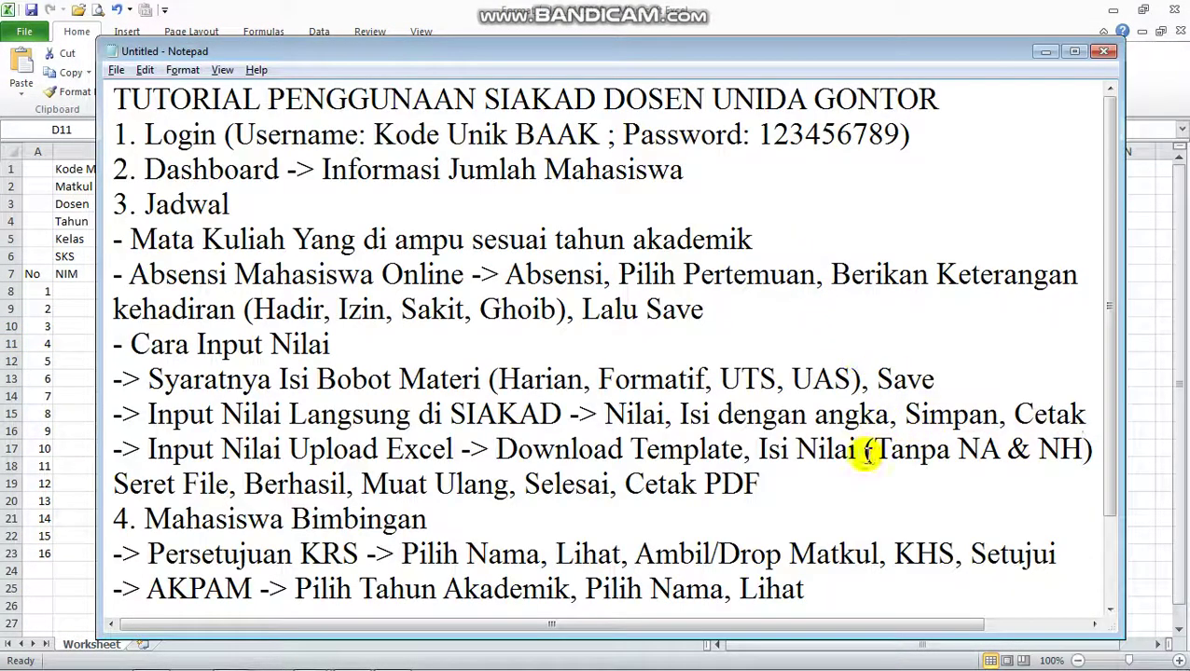
key(alt+Tab)
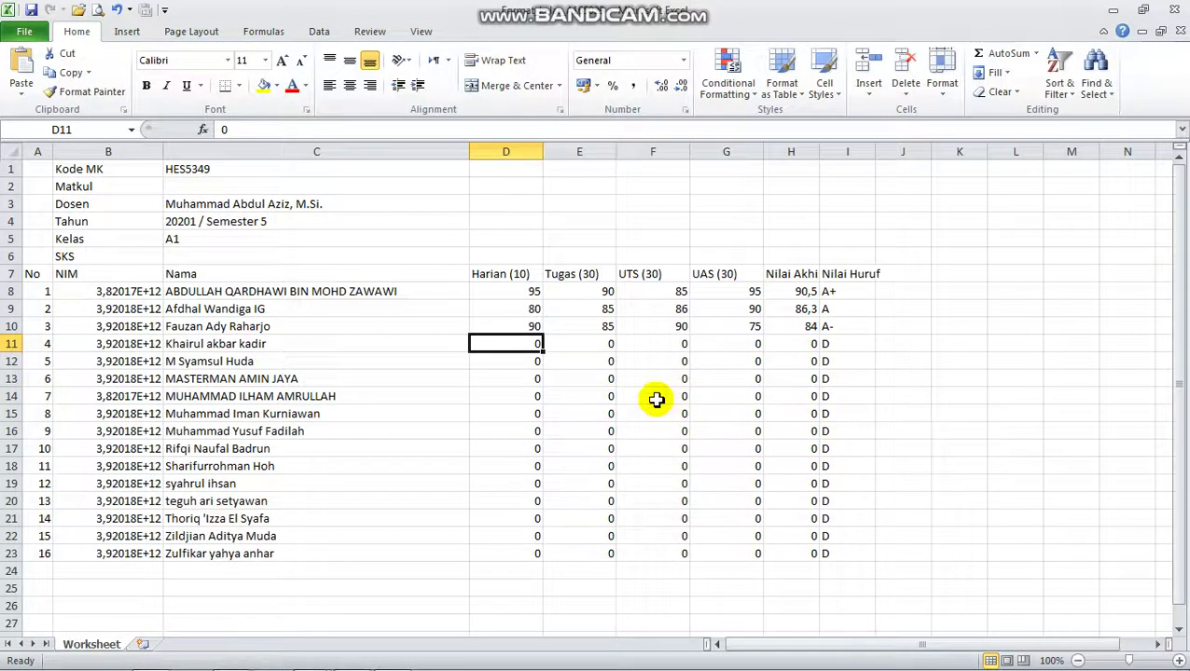
text(75)
key(Tab)
text(85)
key(Tab)
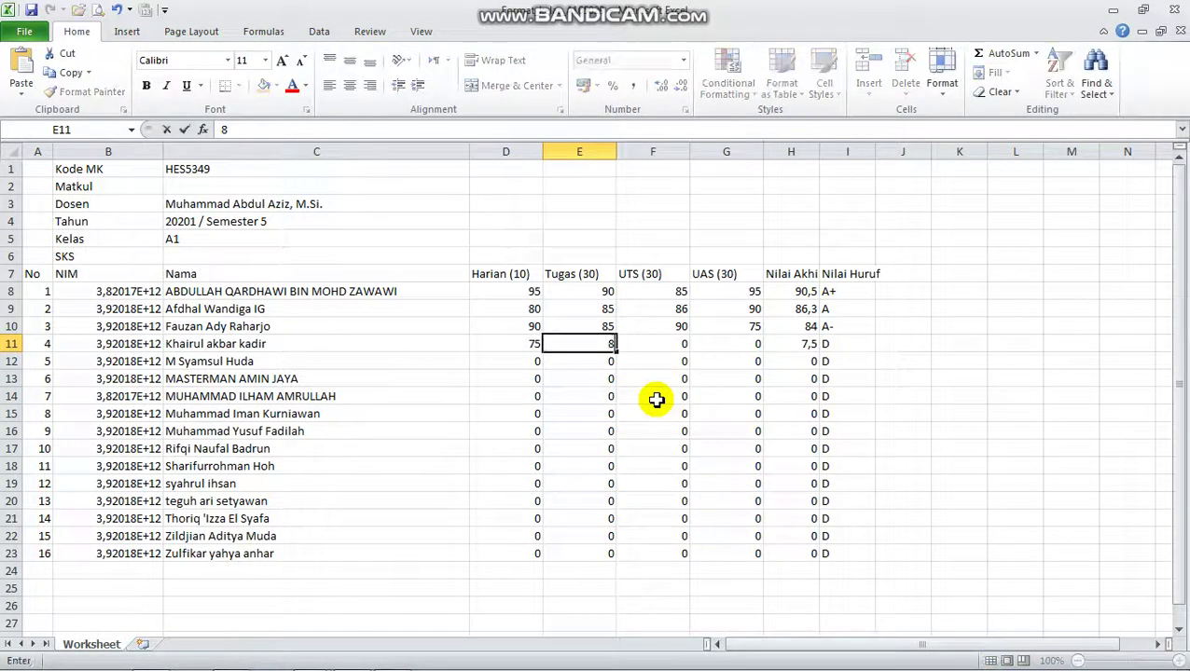
text(8)
key(Tab)
text(70)
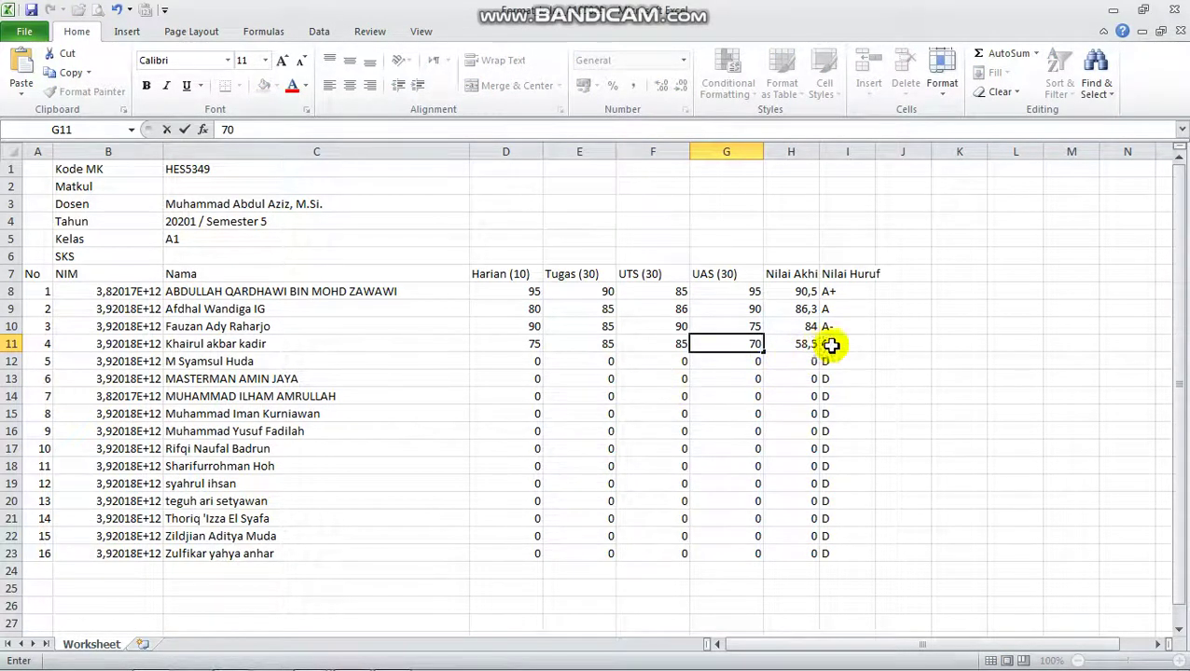
click(918, 341)
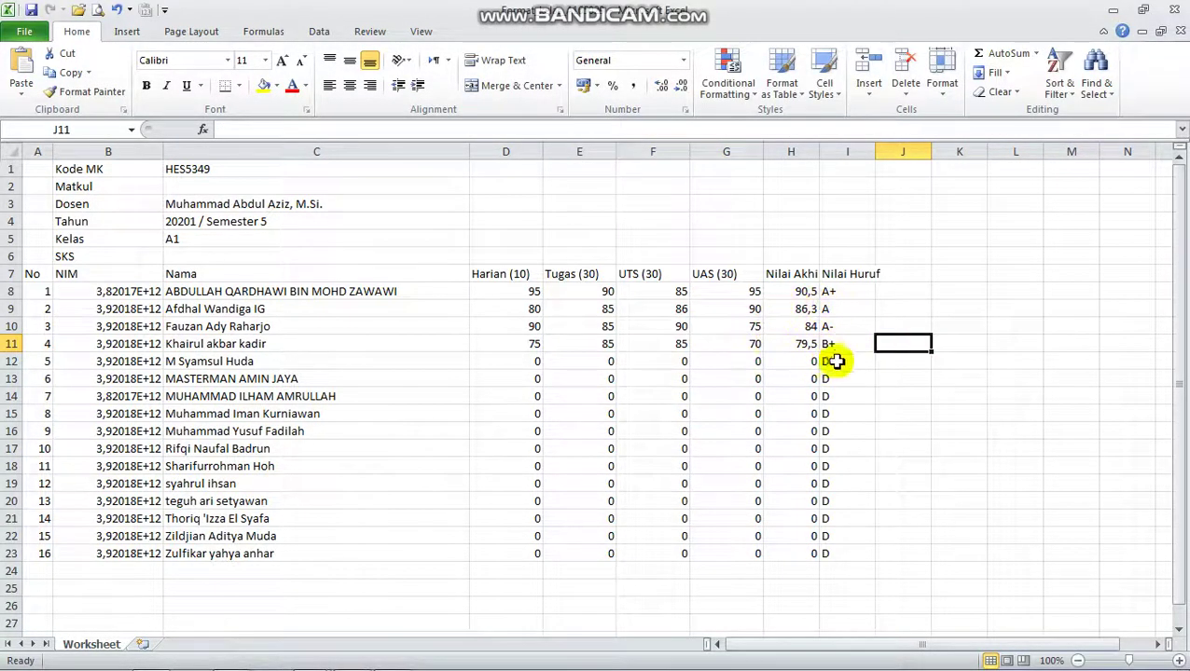
- Save the workbook as Format_kelas_A165029 in the Documents folder "00. NILAI SIAKAD 1" and close Excel
click(24, 32)
click(46, 84)
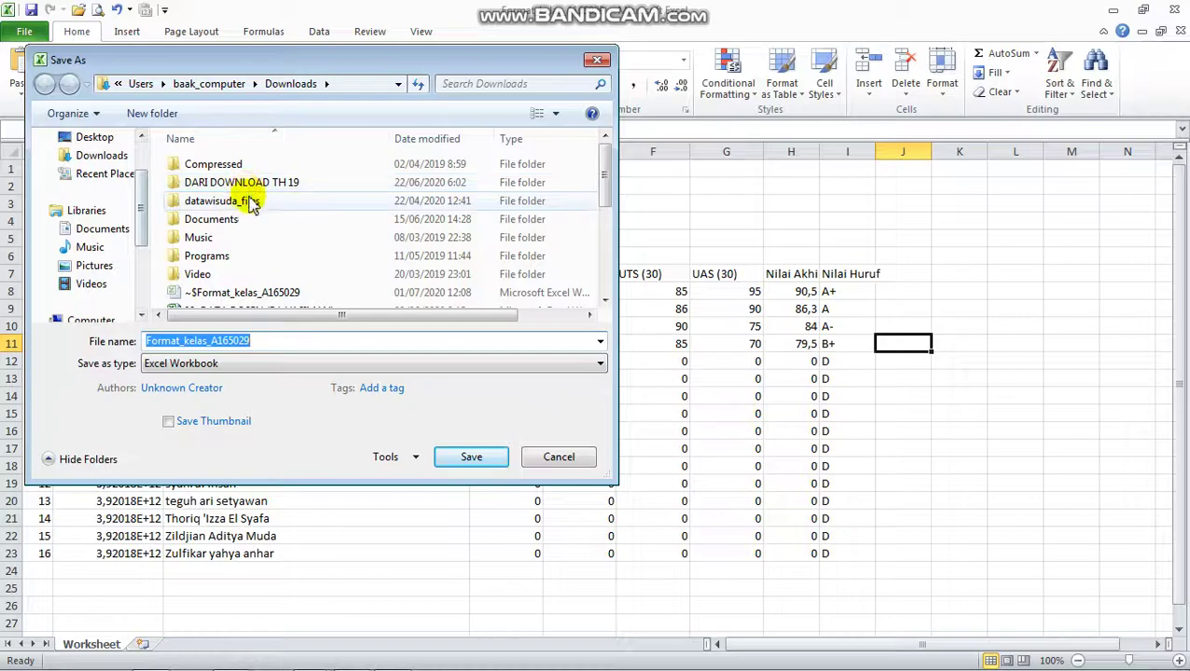
click(93, 228)
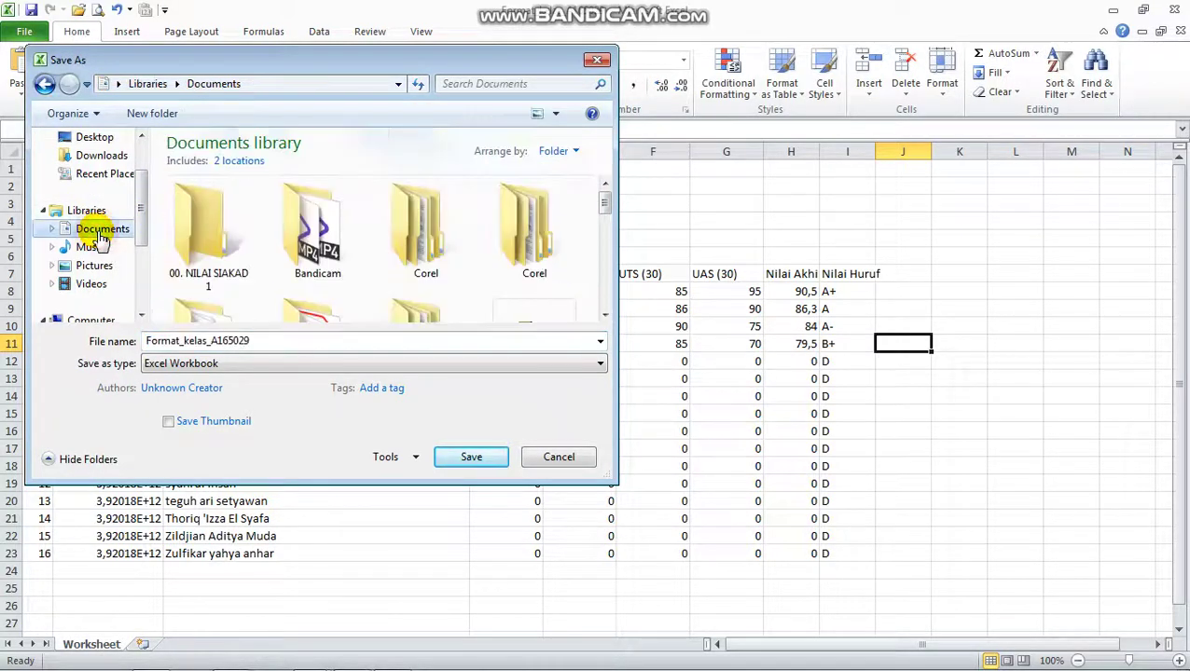
double_click(235, 247)
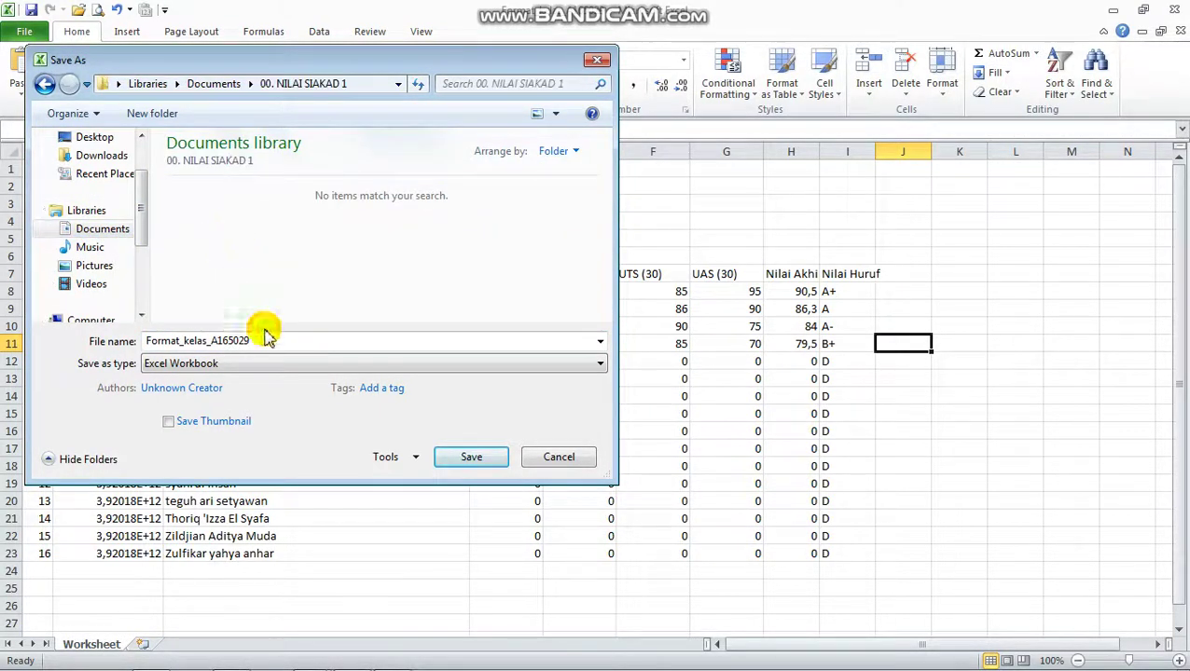
click(473, 457)
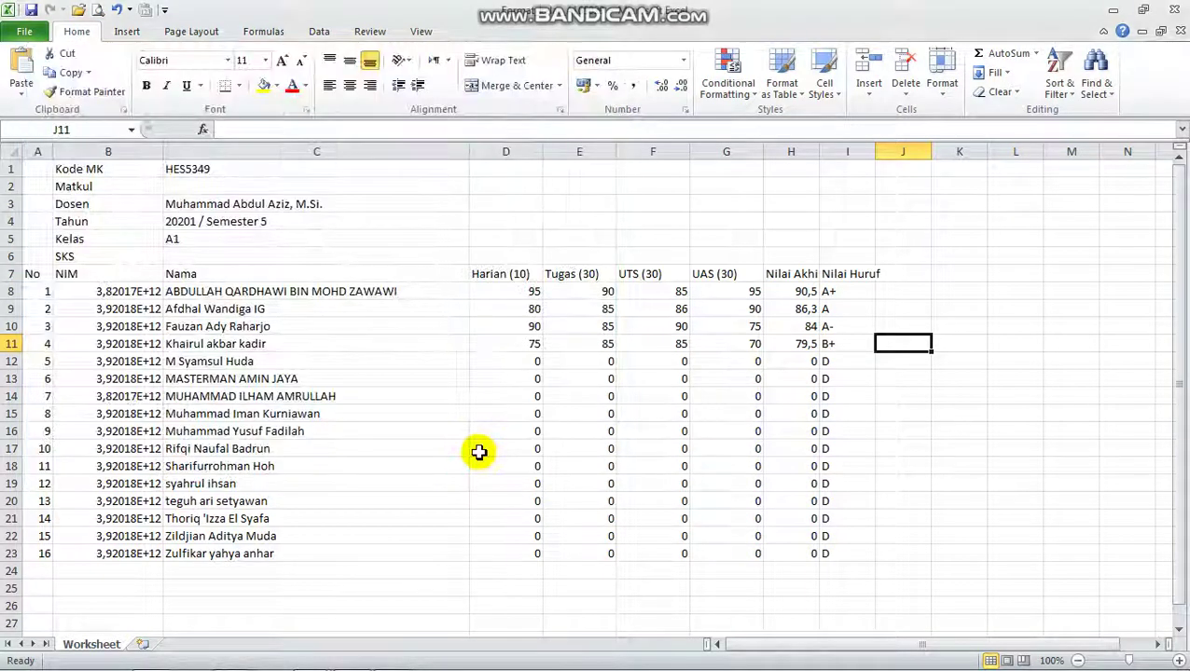
click(651, 355)
click(1174, 9)
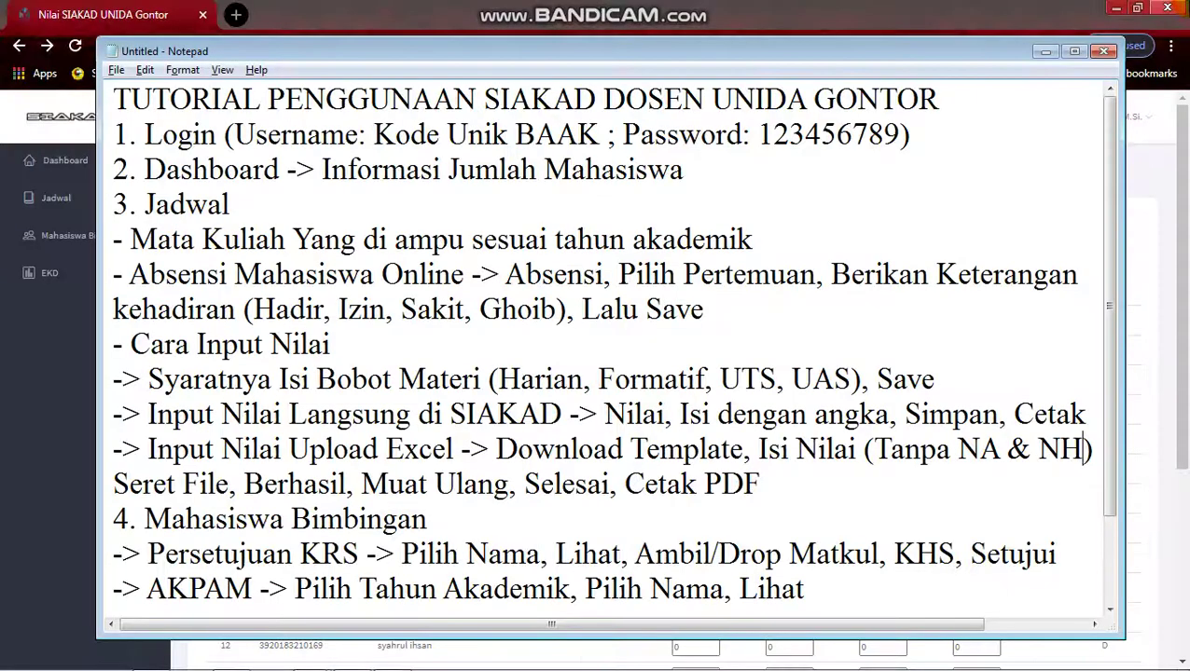
- Review the "Seret File" note in Notepad and bring up the file upload area on the SIAKAD grade page
click(754, 446)
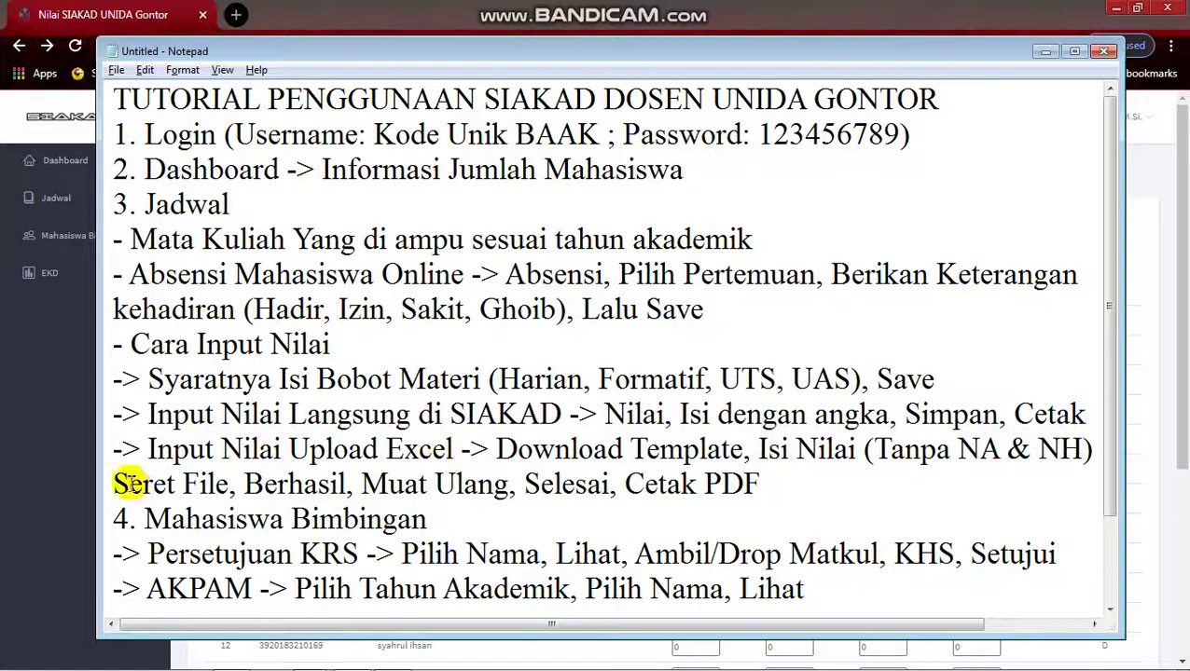
drag(107, 484, 224, 484)
click(224, 484)
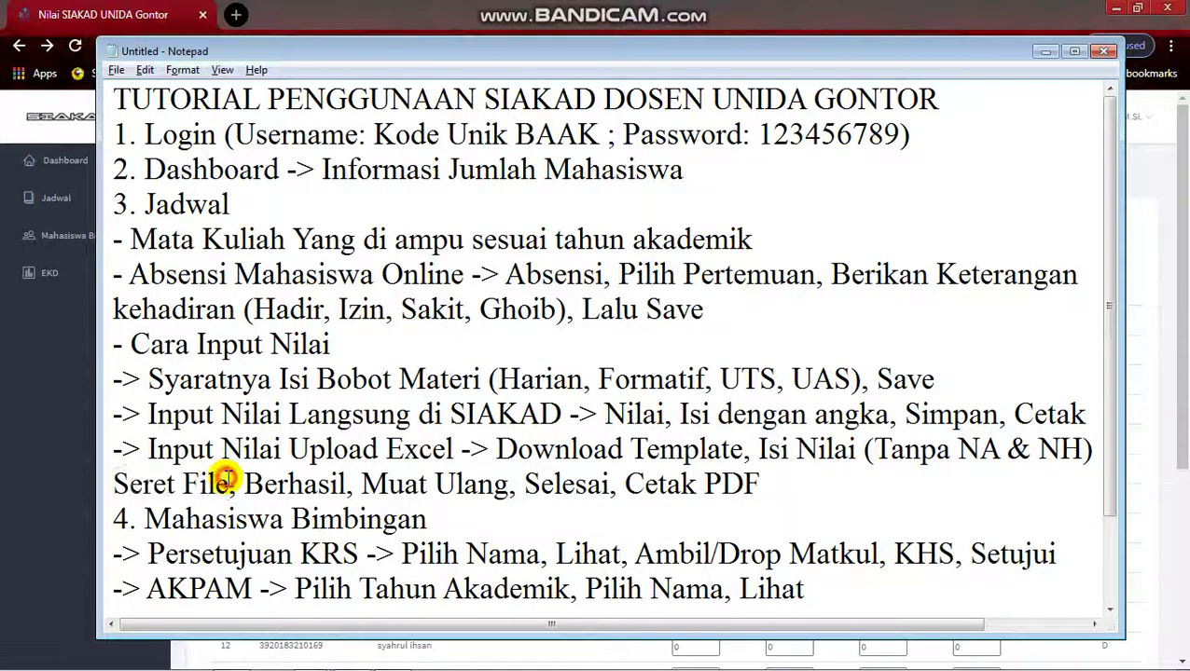
click(67, 359)
scroll(452, 412, down, 3)
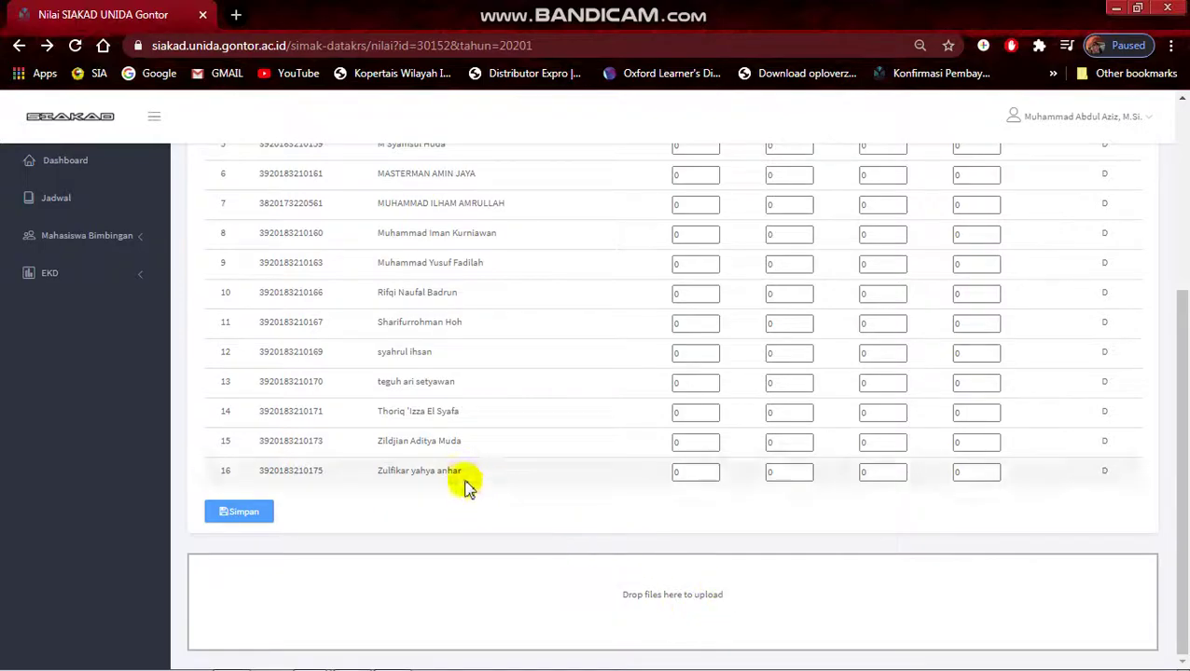
- Upload Format_kelas_A165029 from the "00. NILAI SIAKAD 1" folder to the SIAKAD grade page and reload the page
click(224, 660)
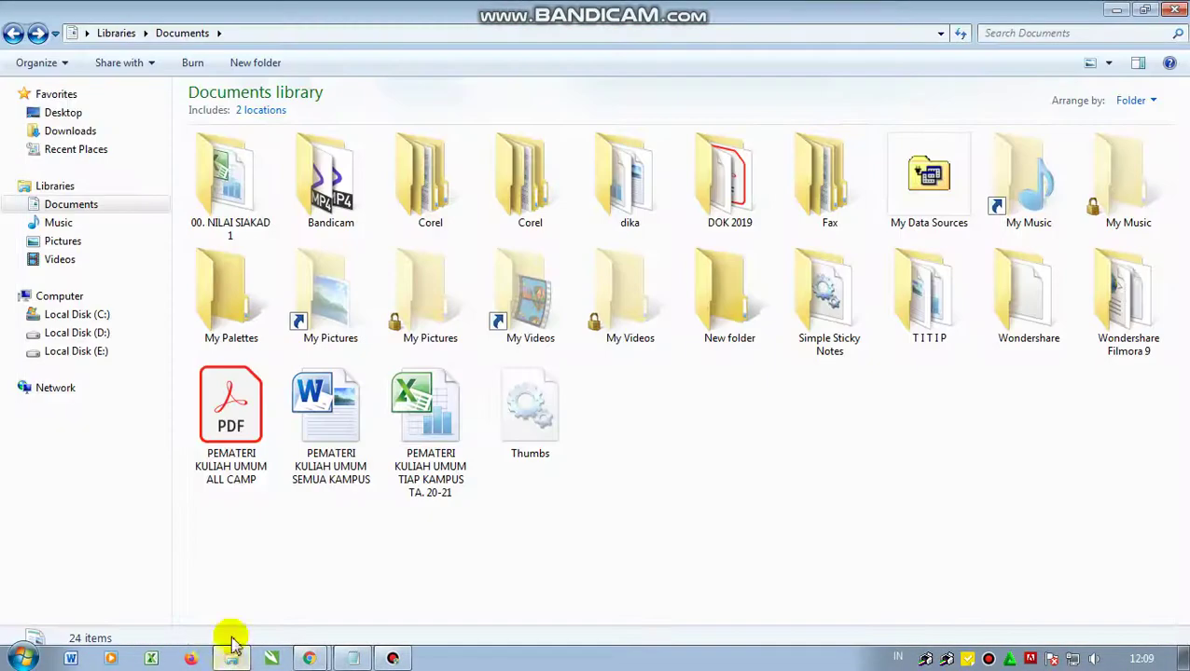
click(233, 210)
double_click(233, 210)
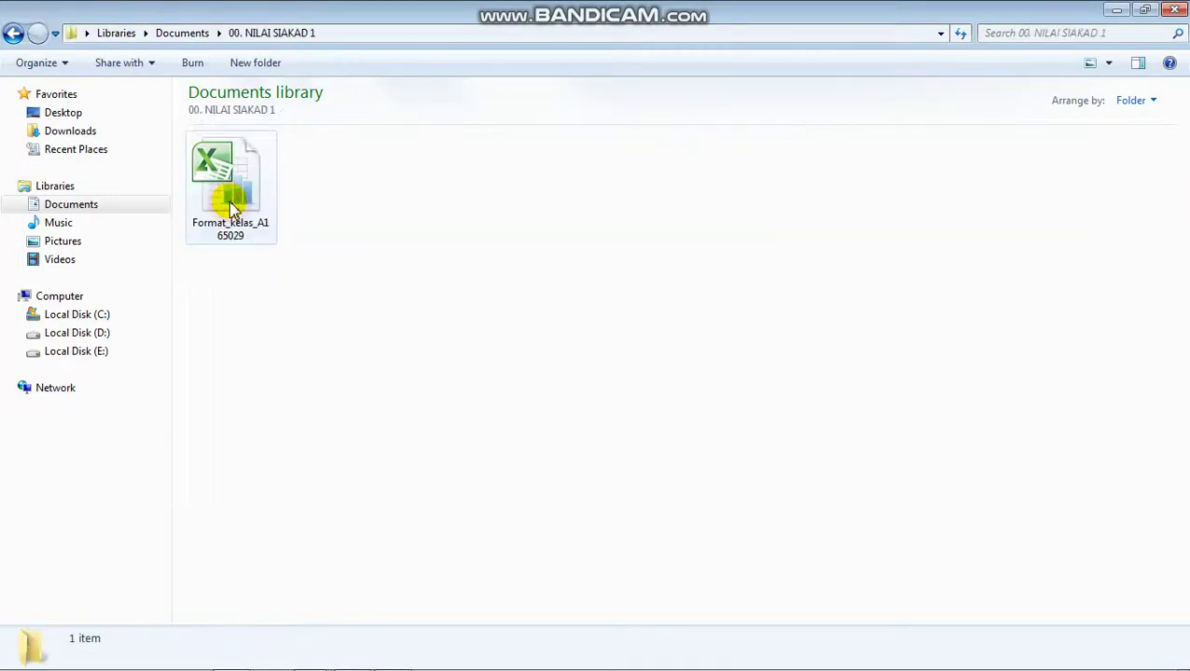
click(254, 212)
drag(254, 213, 650, 594)
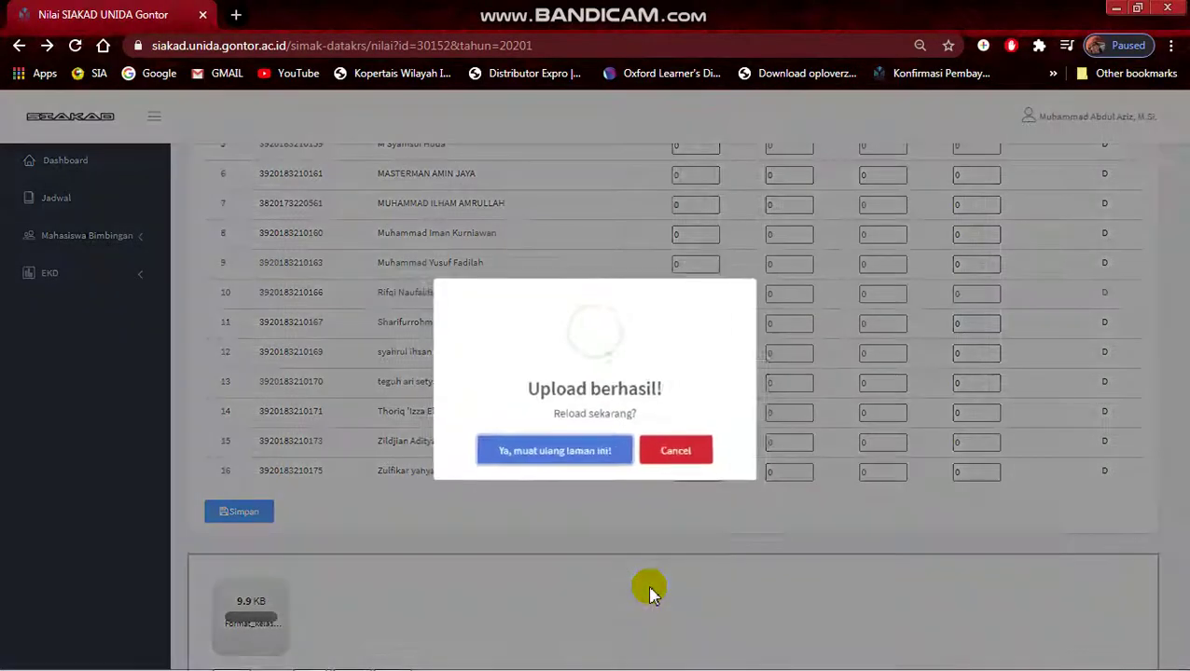
click(555, 456)
- Review the "Berhasil, Muat Ulang, Selesai" notes in Notepad, then check the uploaded grades in SIAKAD
key(alt+Tab)
key(alt+Tab)
key(alt+Tab)
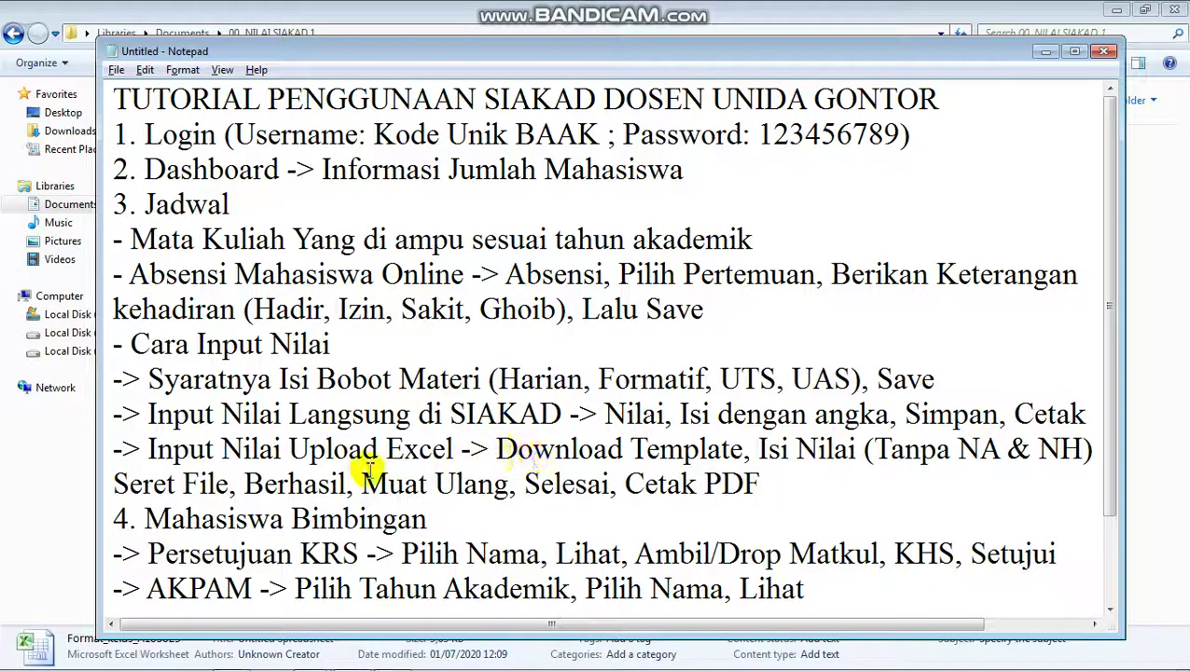
drag(244, 483, 595, 485)
click(343, 483)
click(512, 486)
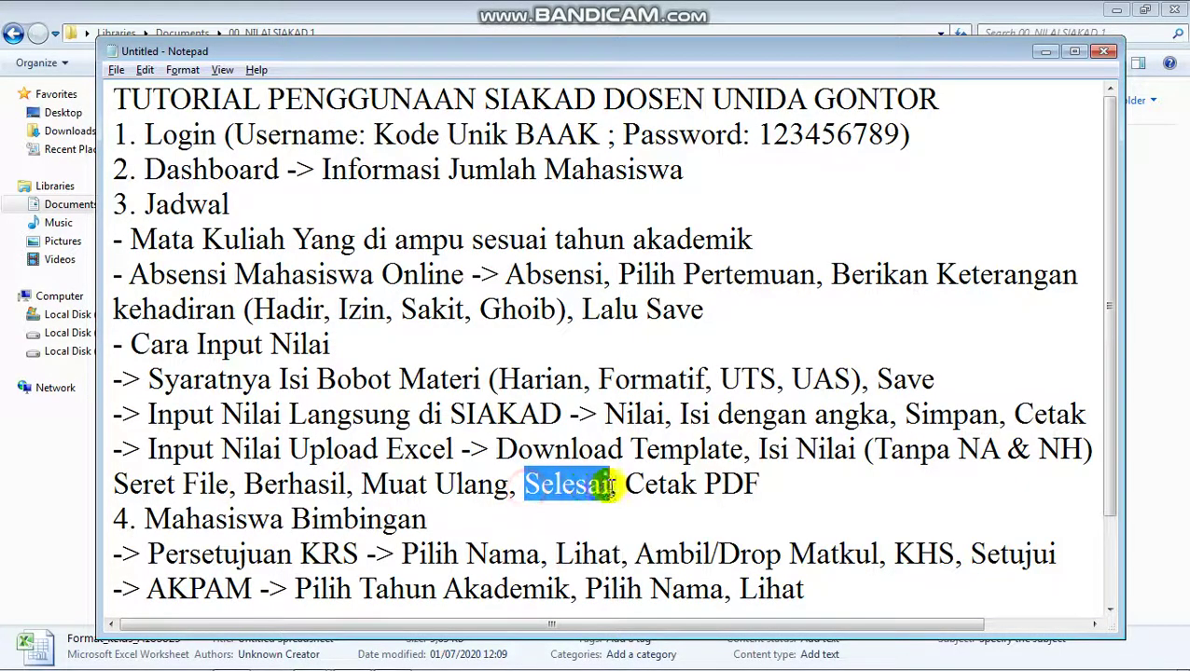
click(606, 486)
click(309, 660)
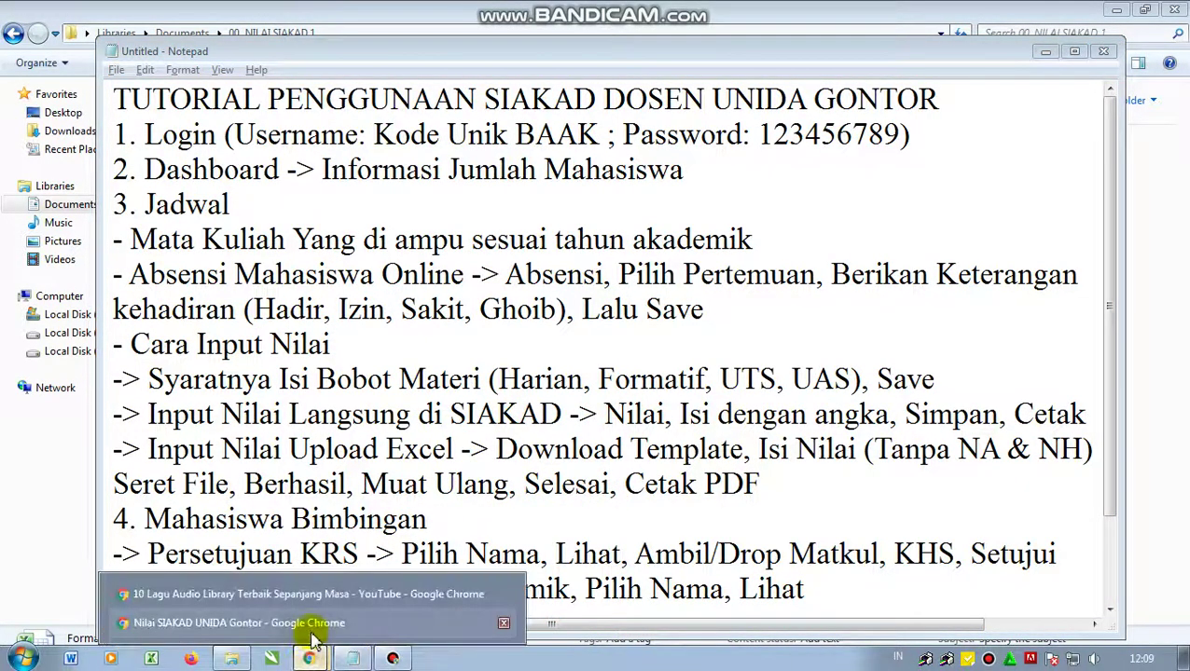
click(310, 627)
scroll(522, 438, up, 5)
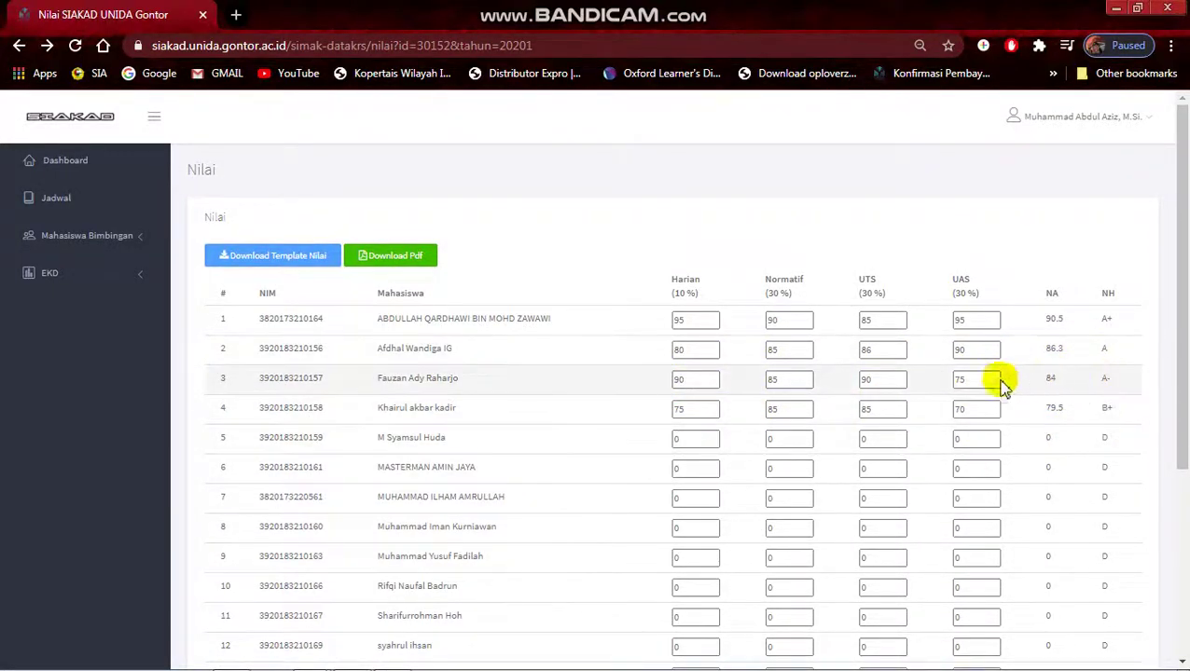
- Review the "Cetak PDF" note in Notepad, then export the updated grade recap from SIAKAD as a PDF and look through it
key(alt+Tab)
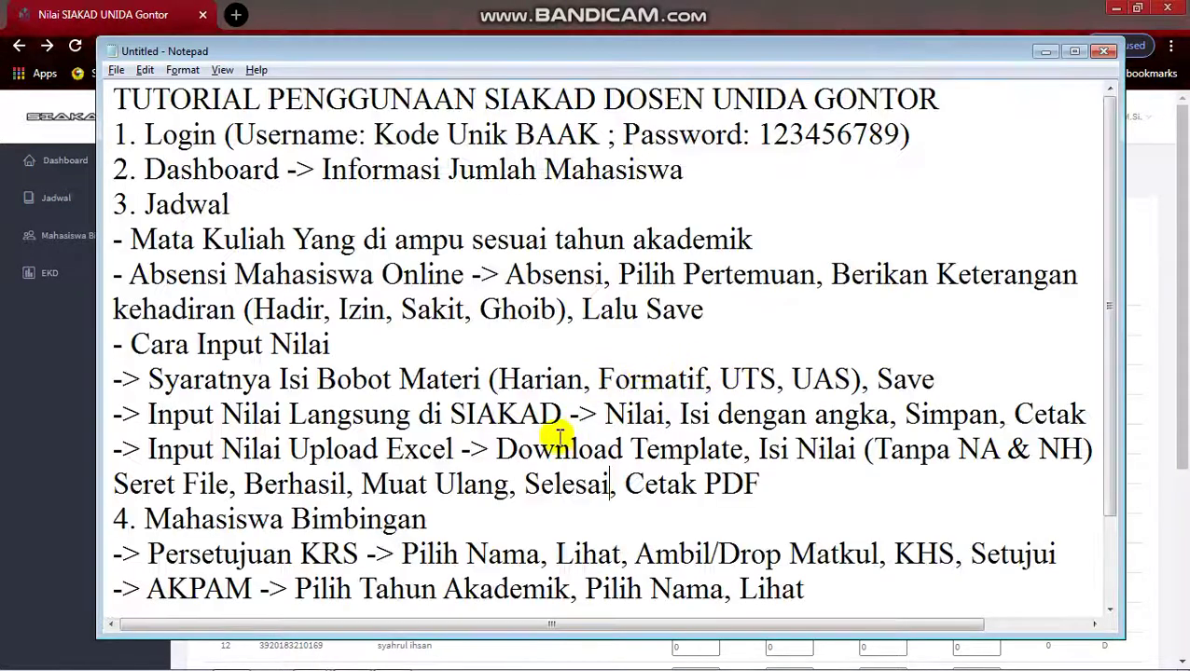
drag(626, 484, 765, 484)
click(765, 484)
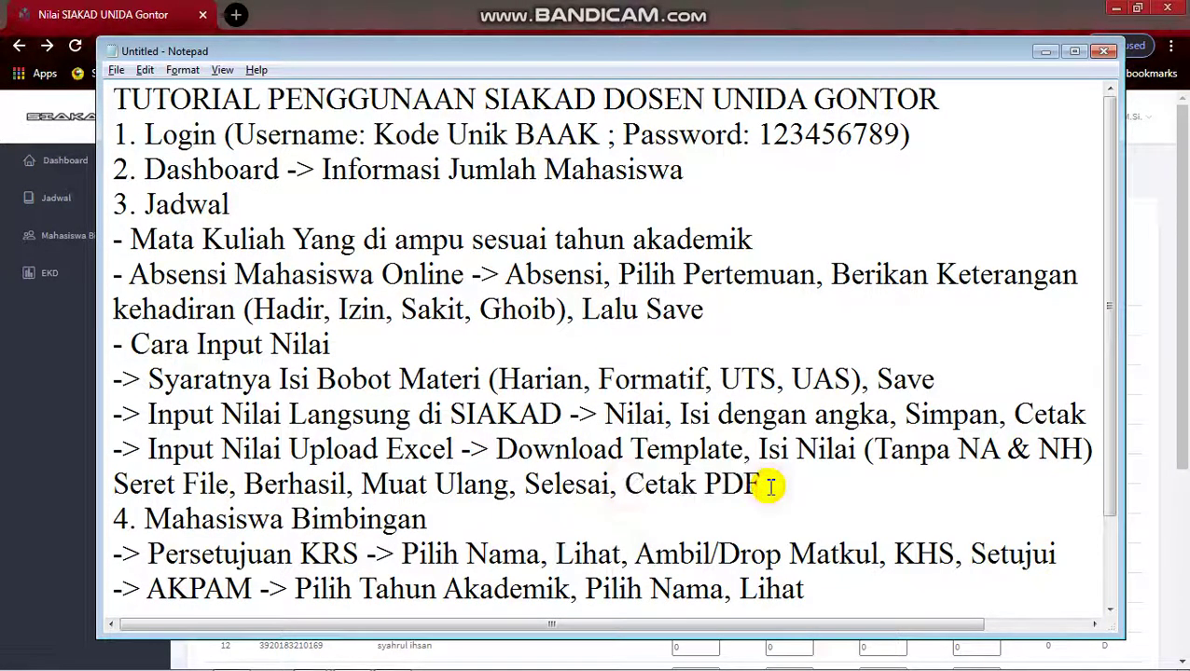
key(alt+Tab)
click(405, 255)
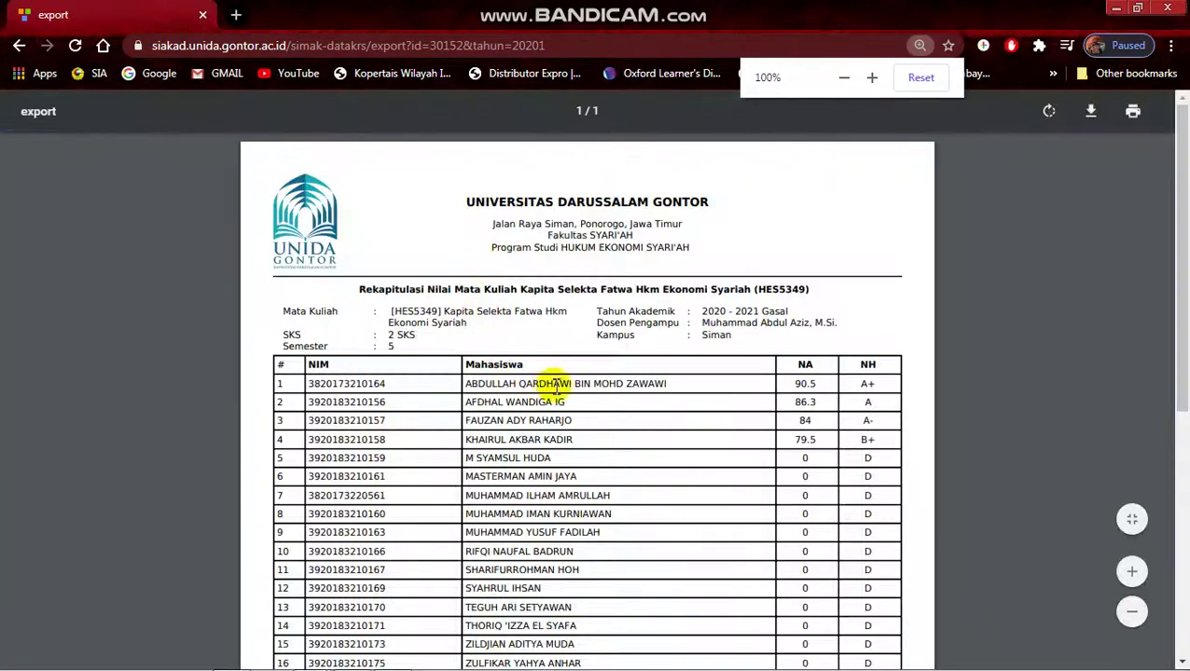
scroll(782, 362, down, 1)
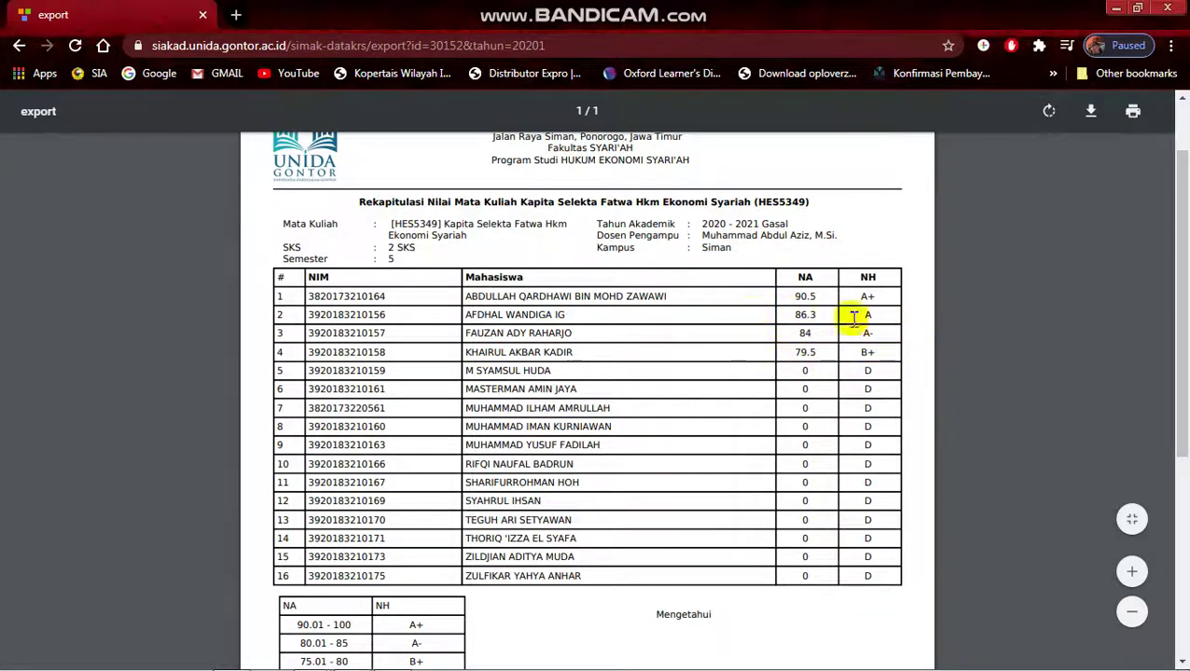
scroll(653, 411, down, 2)
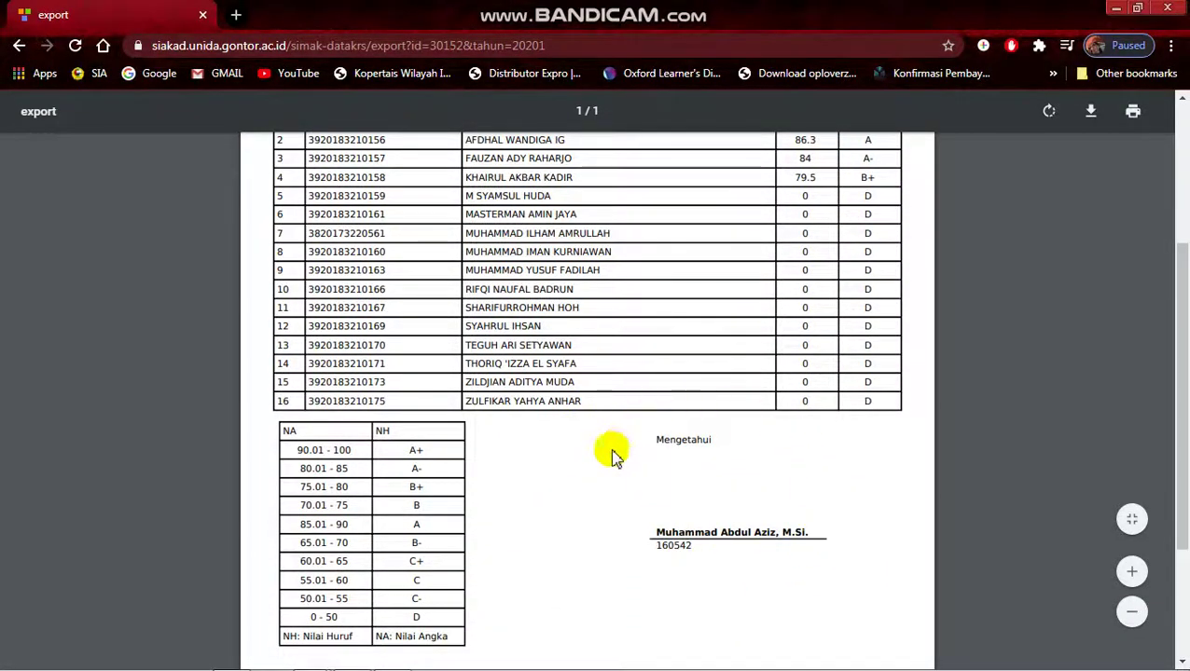
scroll(614, 455, up, 3)
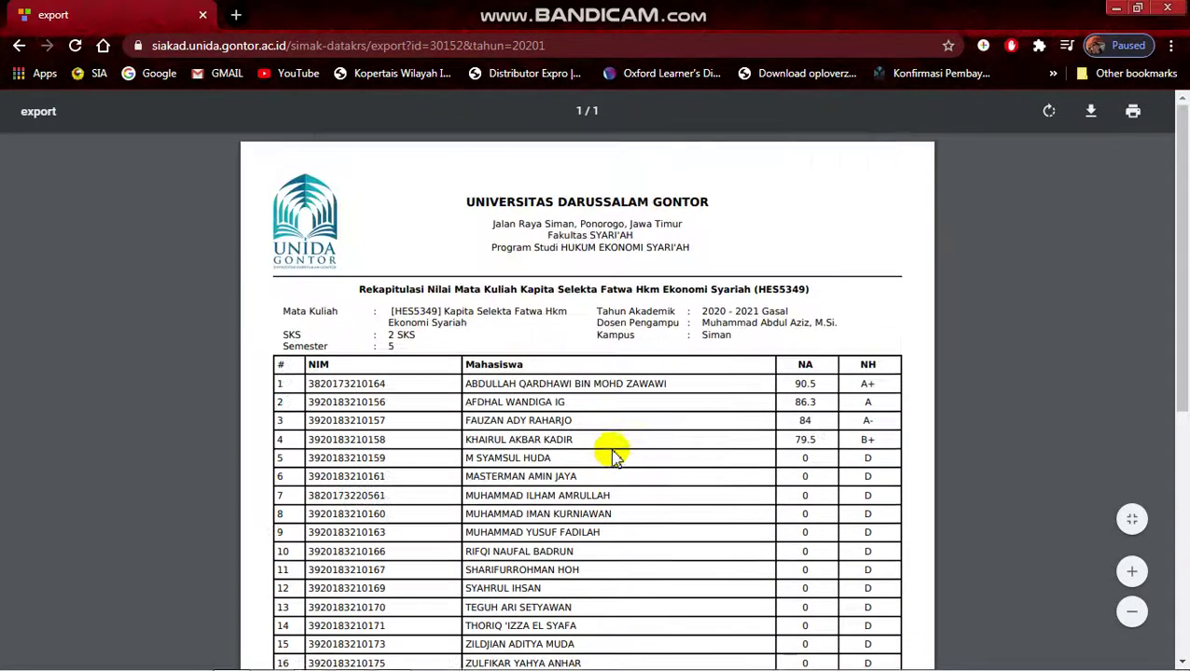
- Leave the exported PDF, review the "Mahasiswa Bimbingan" and "Persetujuan KRS" notes in Notepad, then open the advisee KRS page in SIAKAD
click(20, 47)
key(alt+Tab)
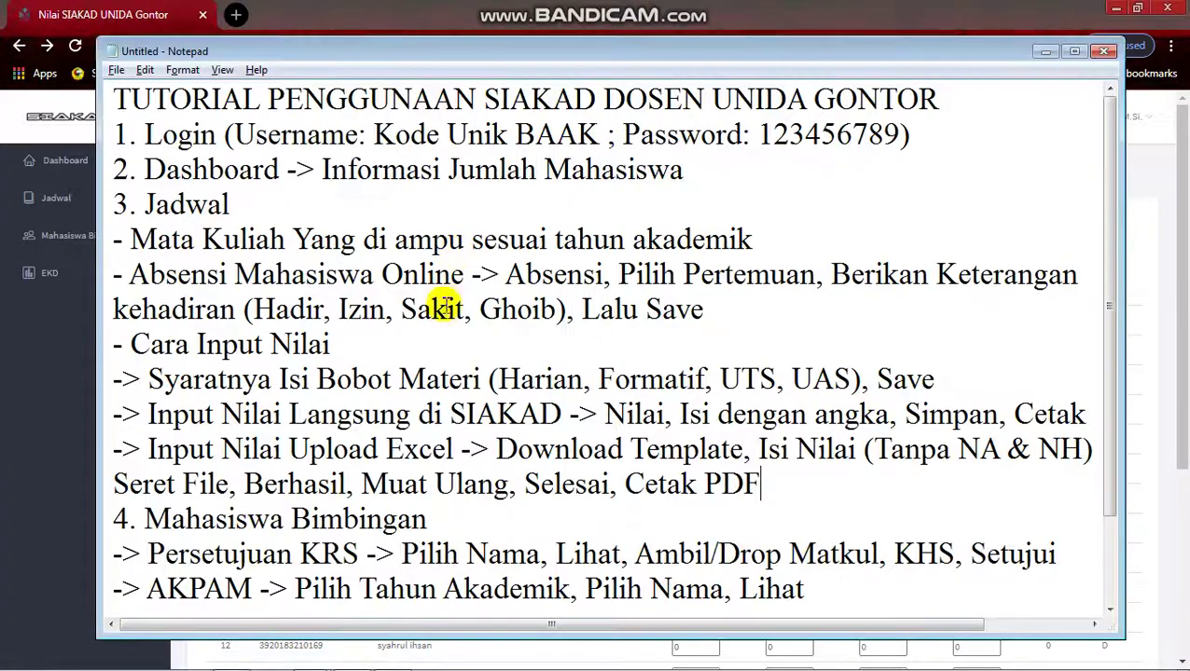
scroll(244, 450, down, 1)
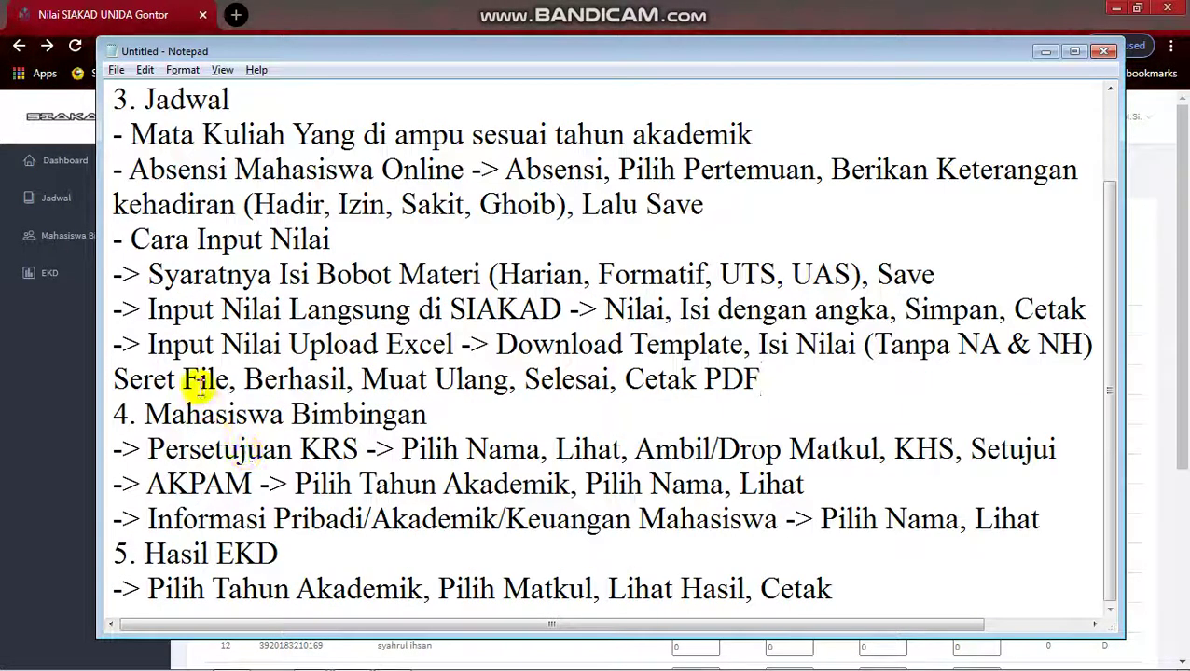
drag(144, 414, 425, 403)
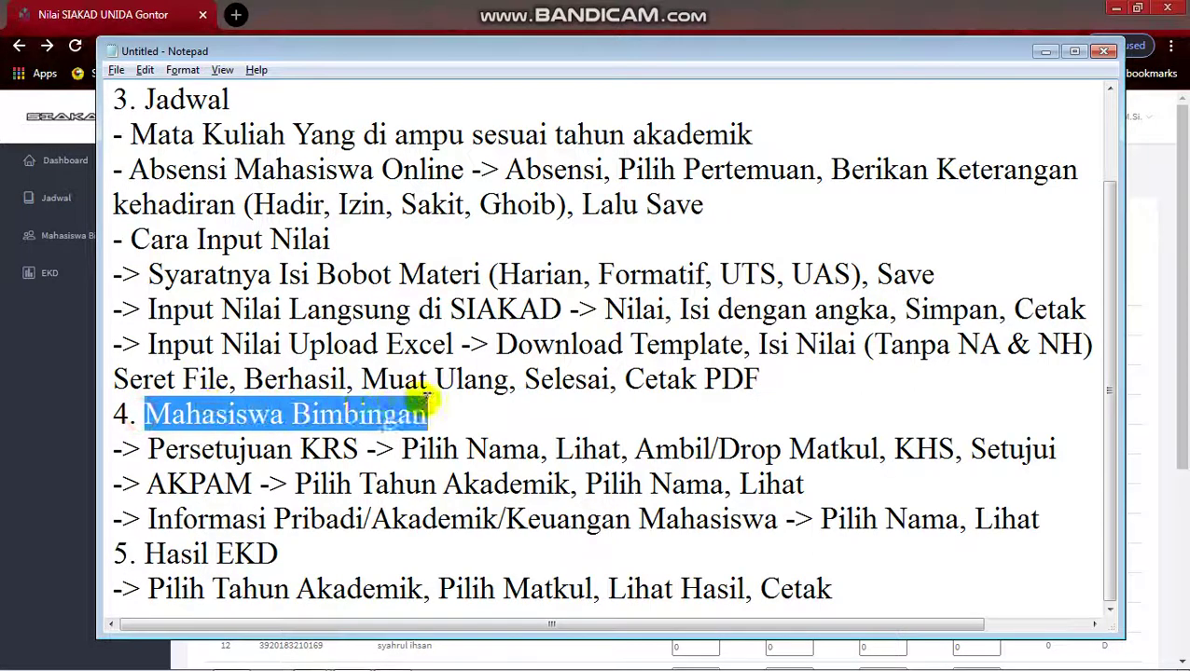
click(434, 401)
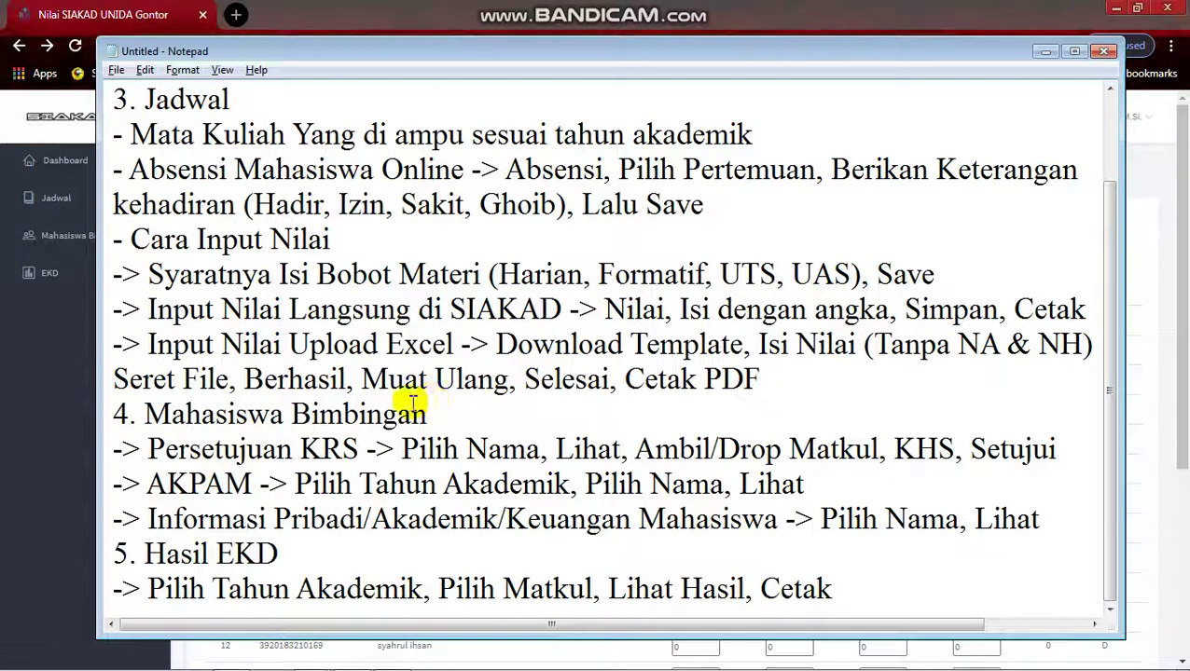
drag(152, 445, 317, 438)
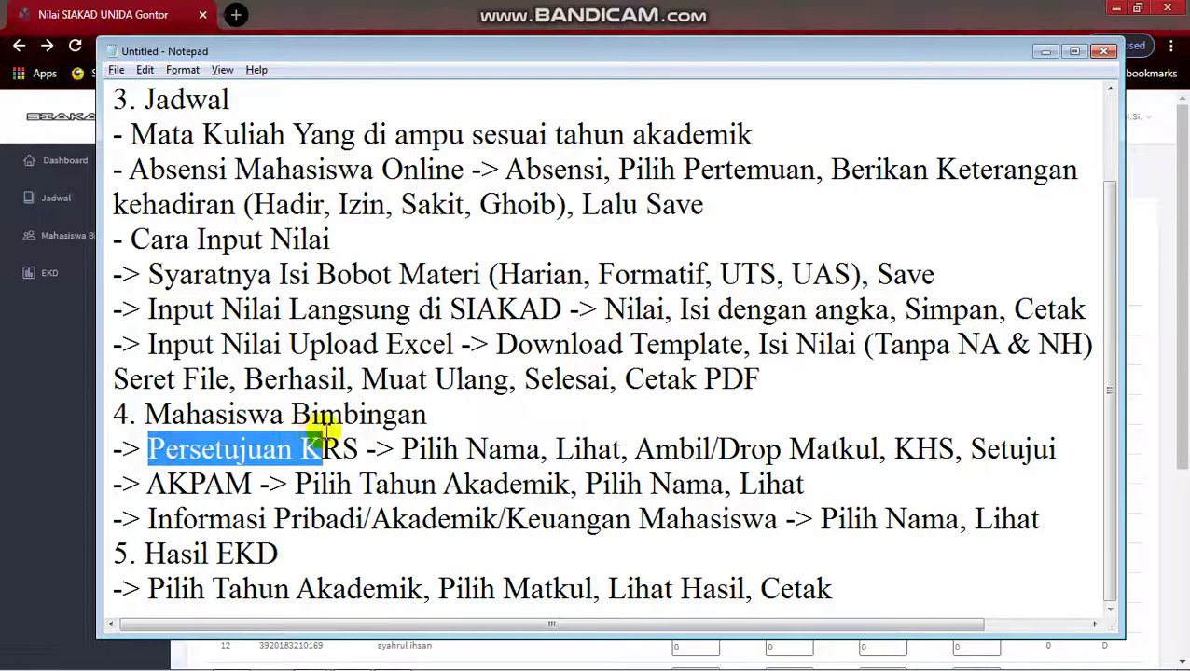
click(359, 441)
key(alt+Tab)
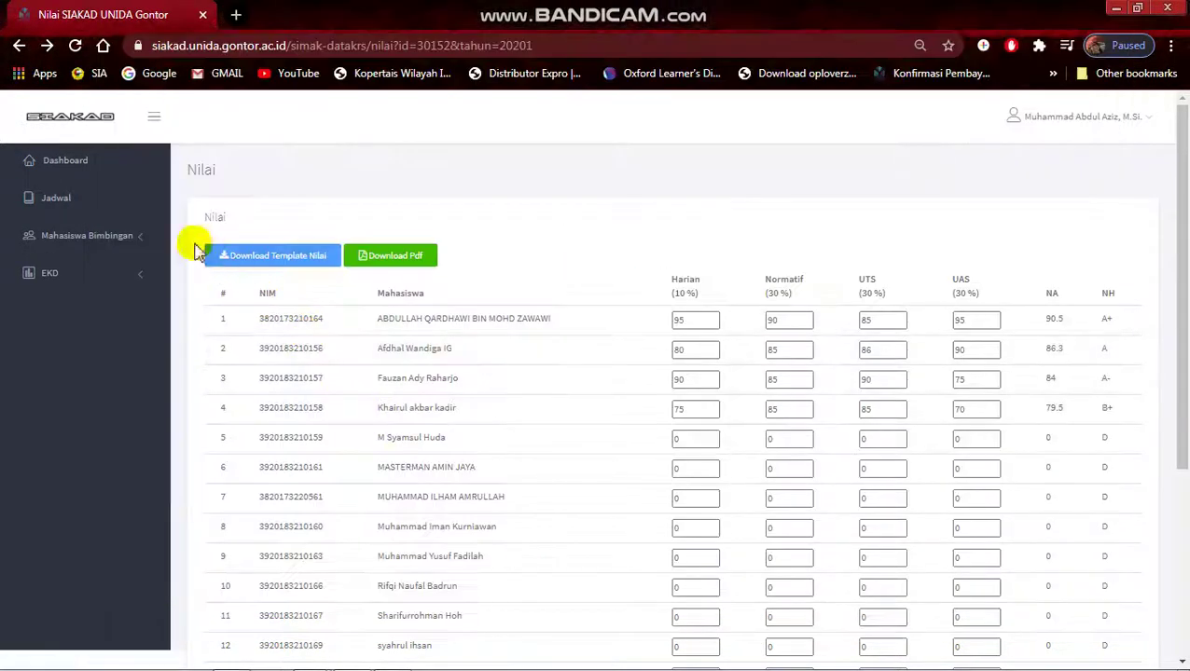
click(113, 236)
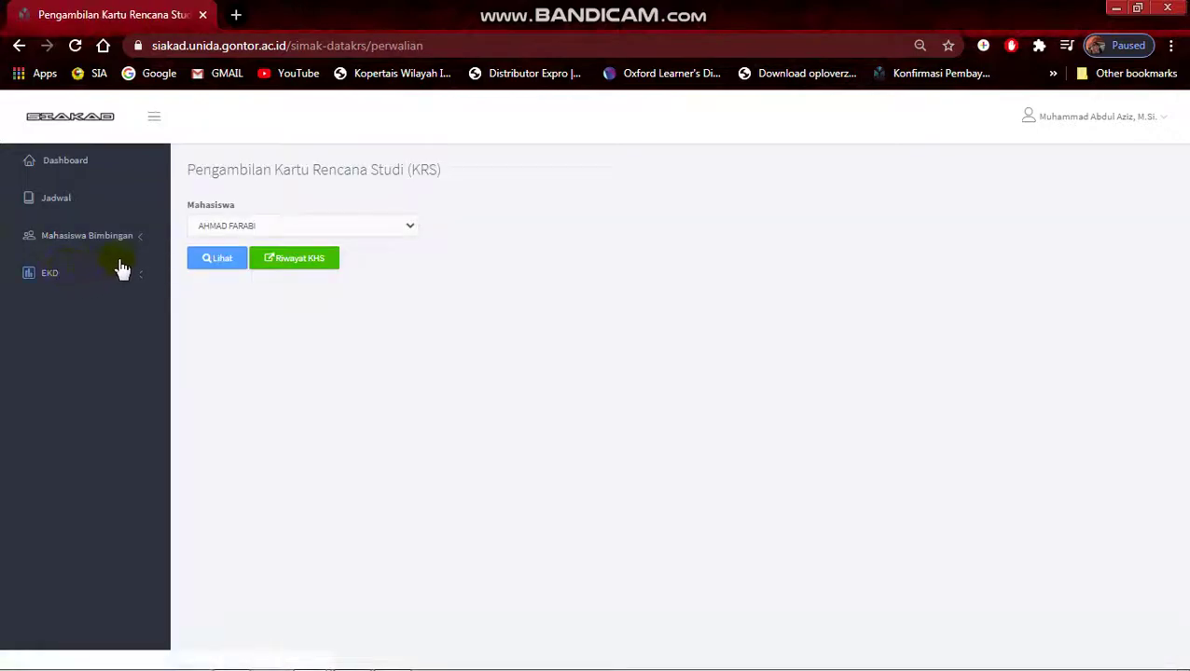
- Review the "Pilih Nama, Lihat" notes in Notepad, then display the second listed advisee's KRS in SIAKAD
key(alt+Tab)
drag(407, 448, 534, 450)
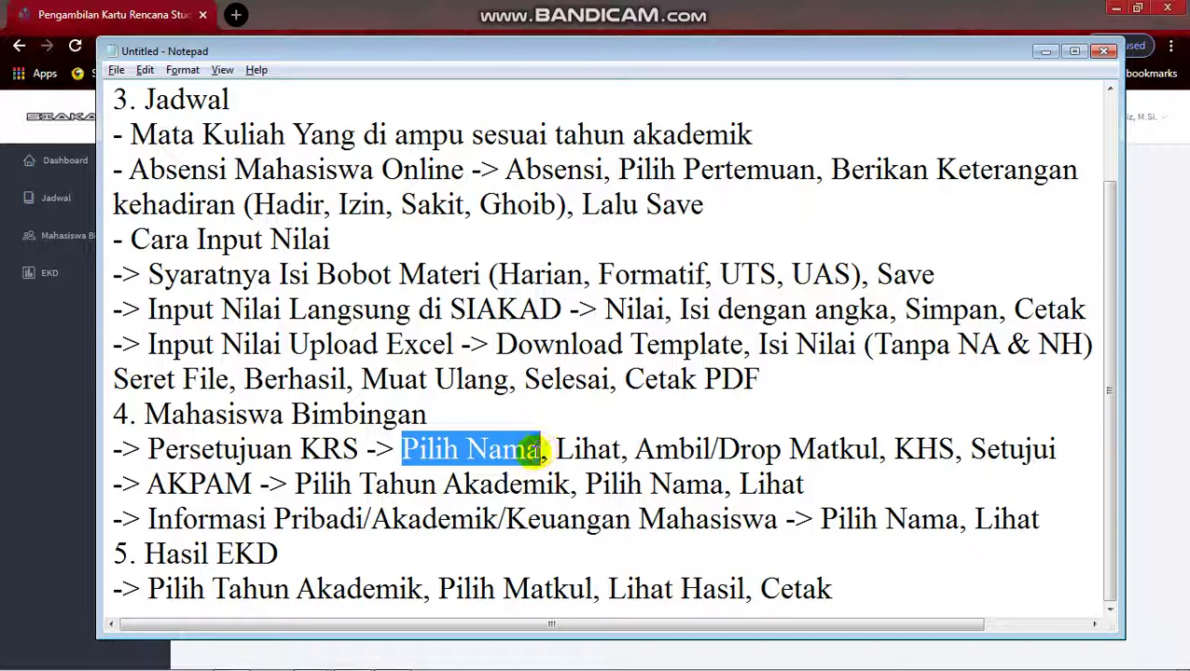
drag(558, 448, 615, 451)
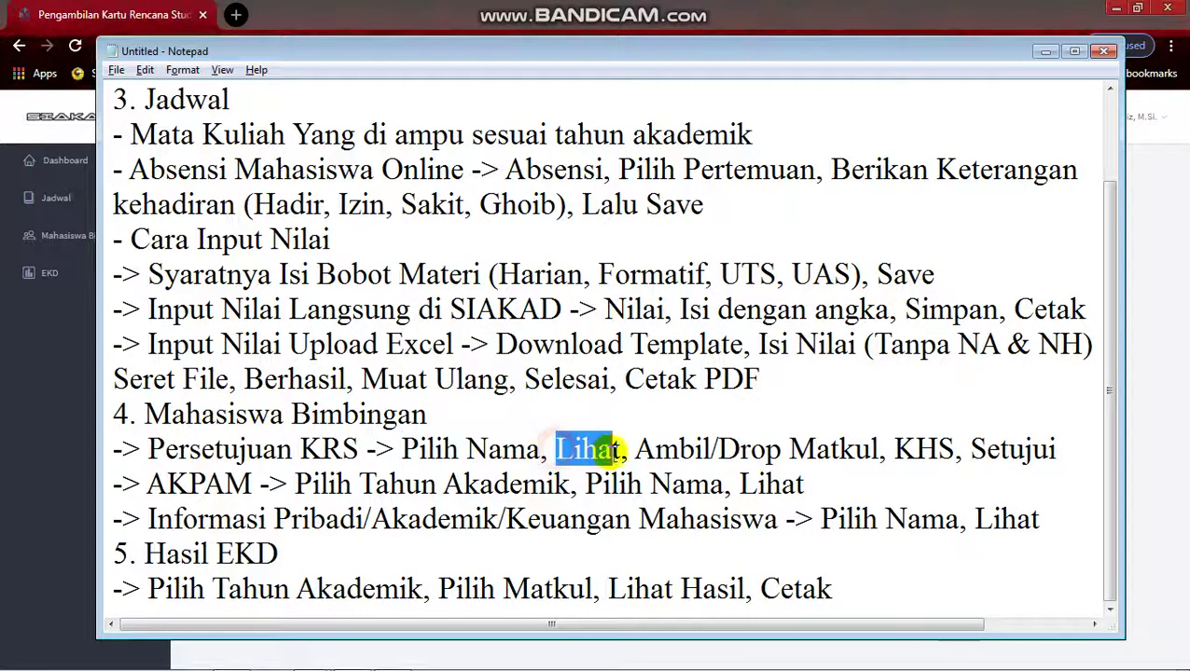
key(alt+Tab)
click(280, 233)
click(284, 261)
click(219, 266)
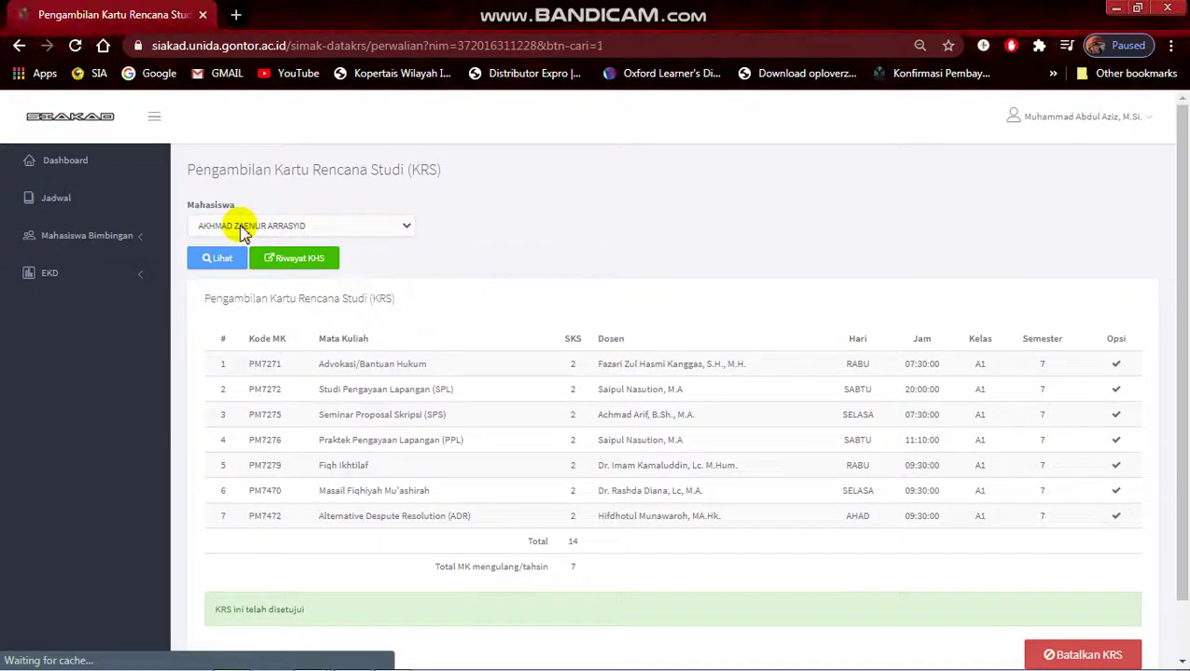
- Select the first listed advisee and display that student's KRS, looking through its courses and the course search area
click(240, 229)
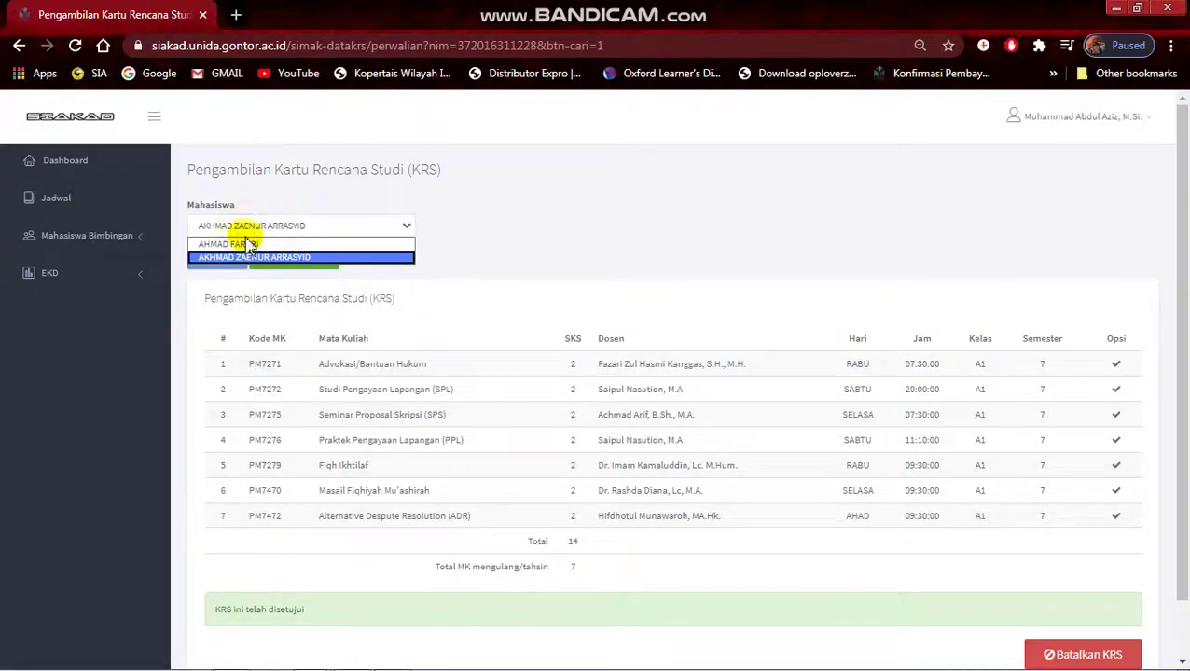
click(247, 244)
click(220, 258)
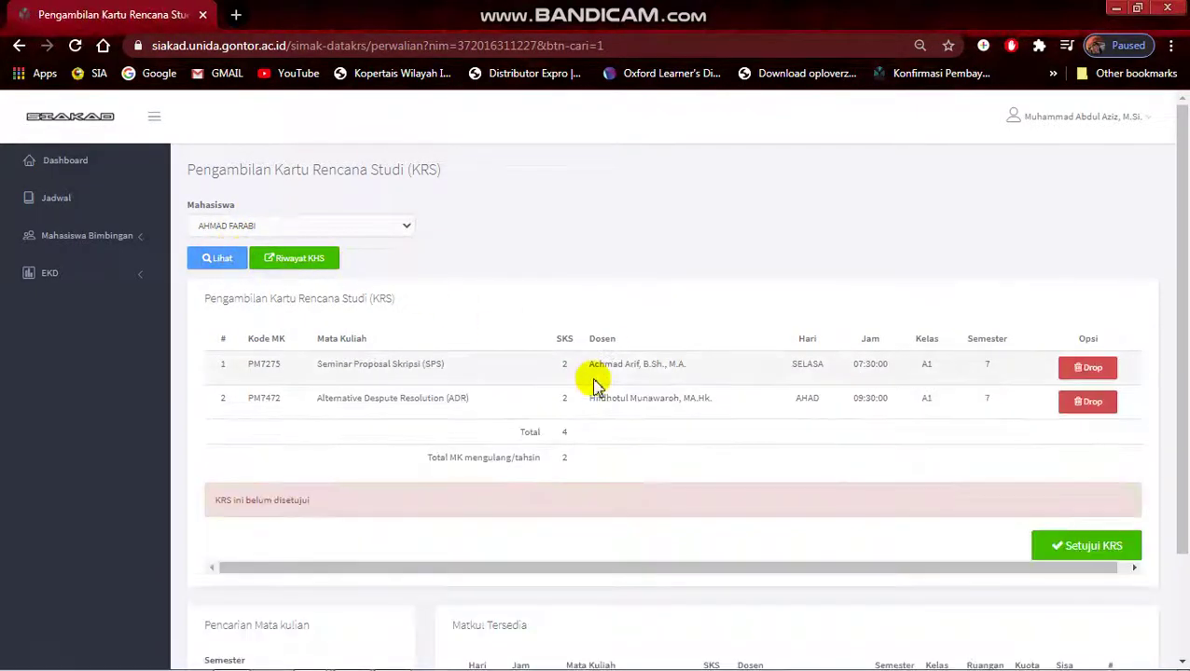
scroll(597, 384, down, 3)
- Review the "Ambil/Drop Matkul" note in Notepad, then add the semester 3 course PM3230 - Fiqih Munakahat to the student's KRS in SIAKAD
key(alt+Tab)
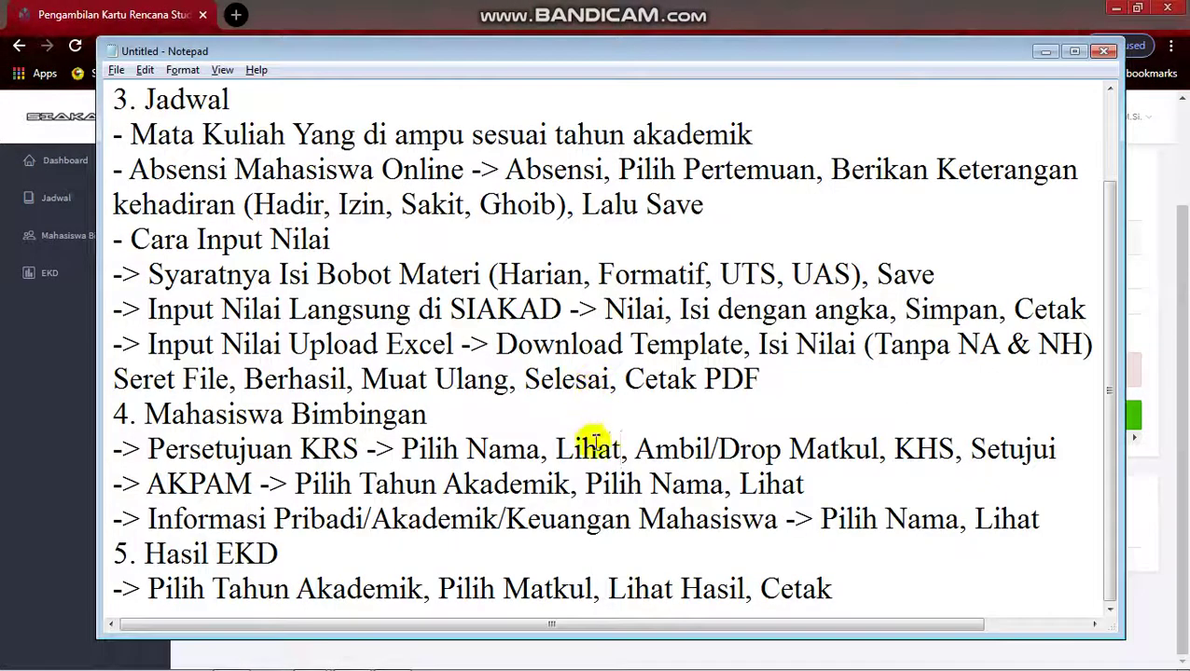
drag(639, 451, 856, 451)
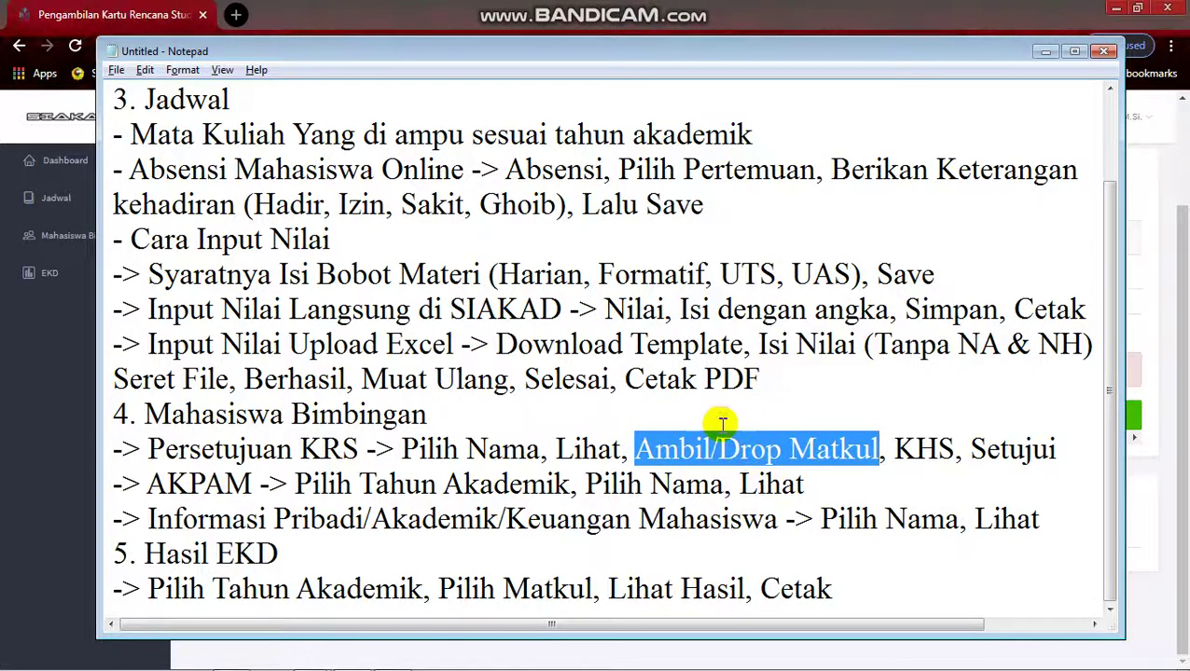
key(alt+Tab)
click(345, 549)
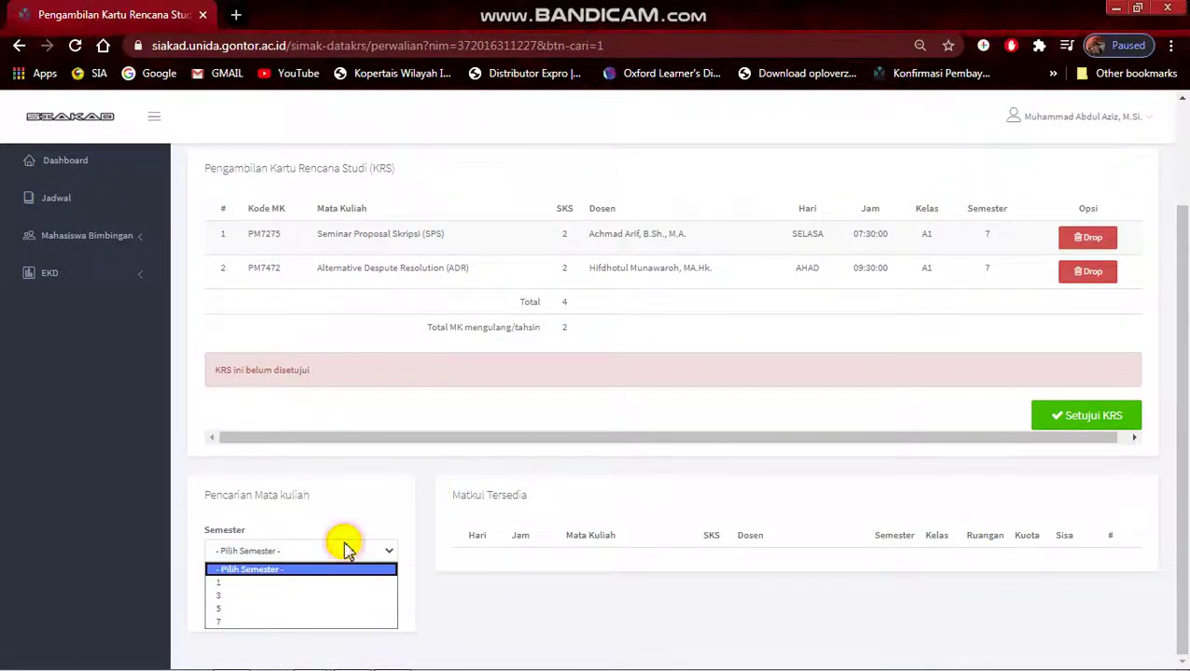
click(334, 580)
click(325, 599)
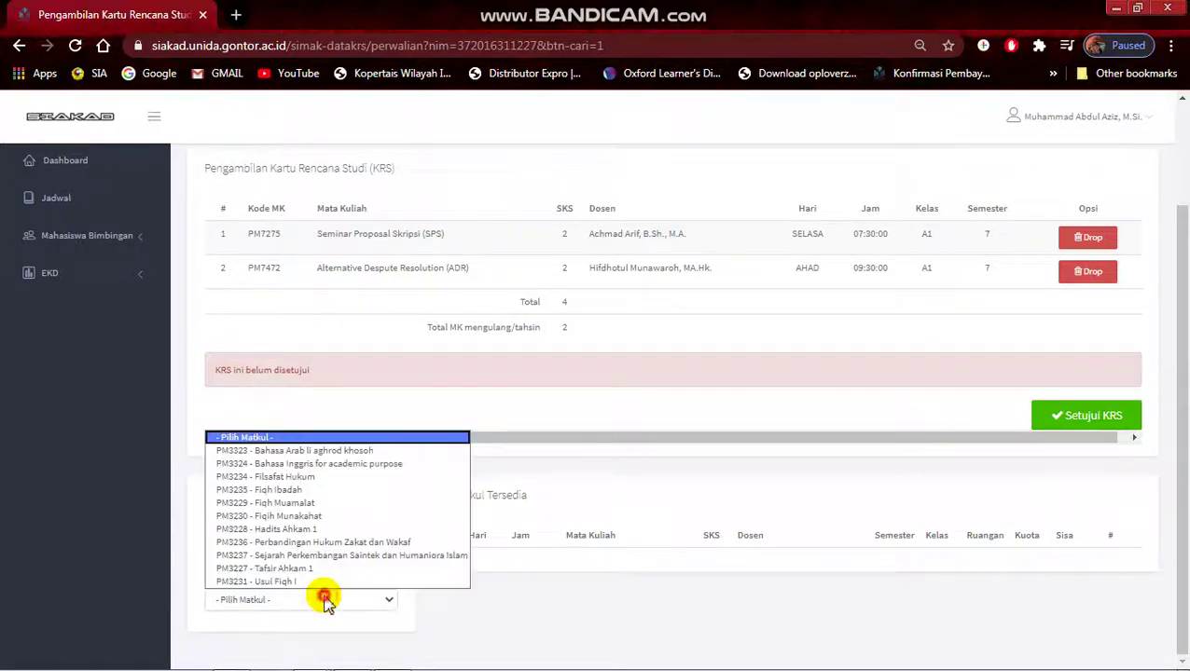
click(335, 516)
click(1105, 564)
- Check the student's KRS course list, then drop Fiqih Munakahat (PM3230) from it
scroll(940, 493, up, 2)
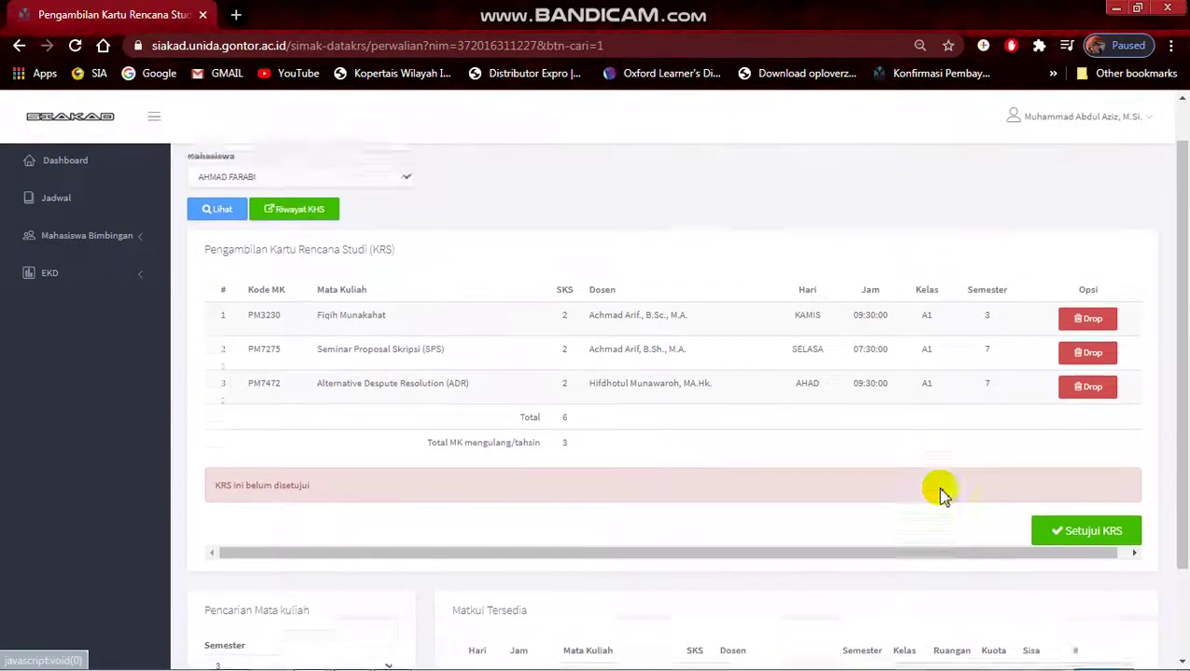
scroll(704, 420, down, 1)
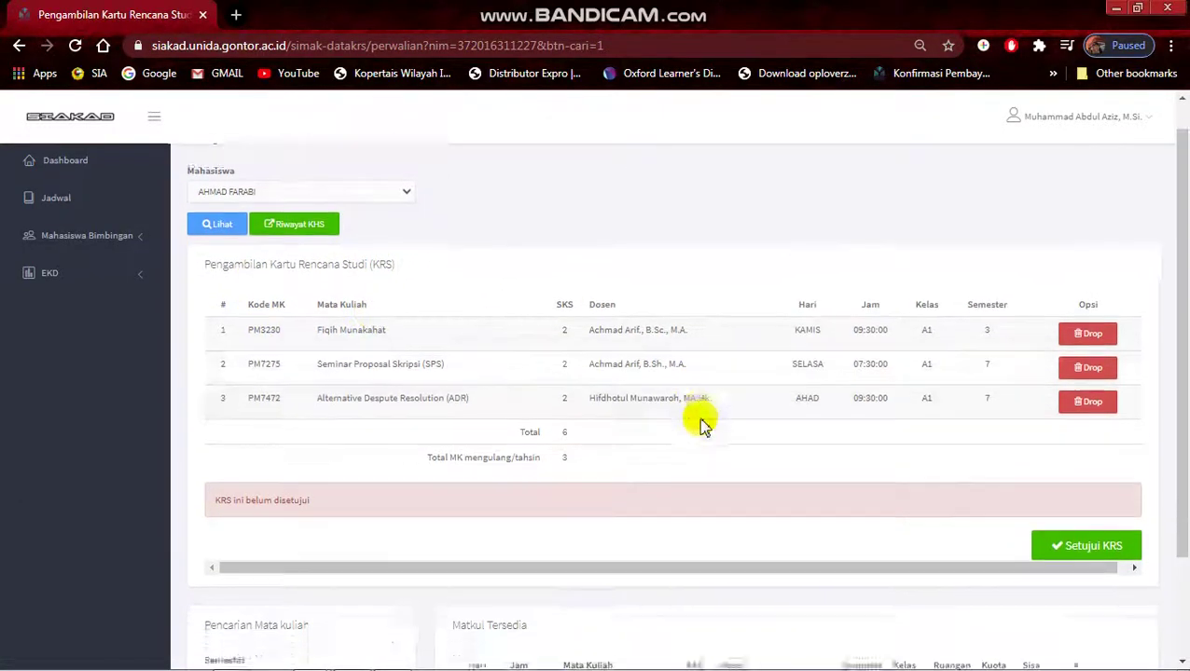
scroll(815, 392, up, 1)
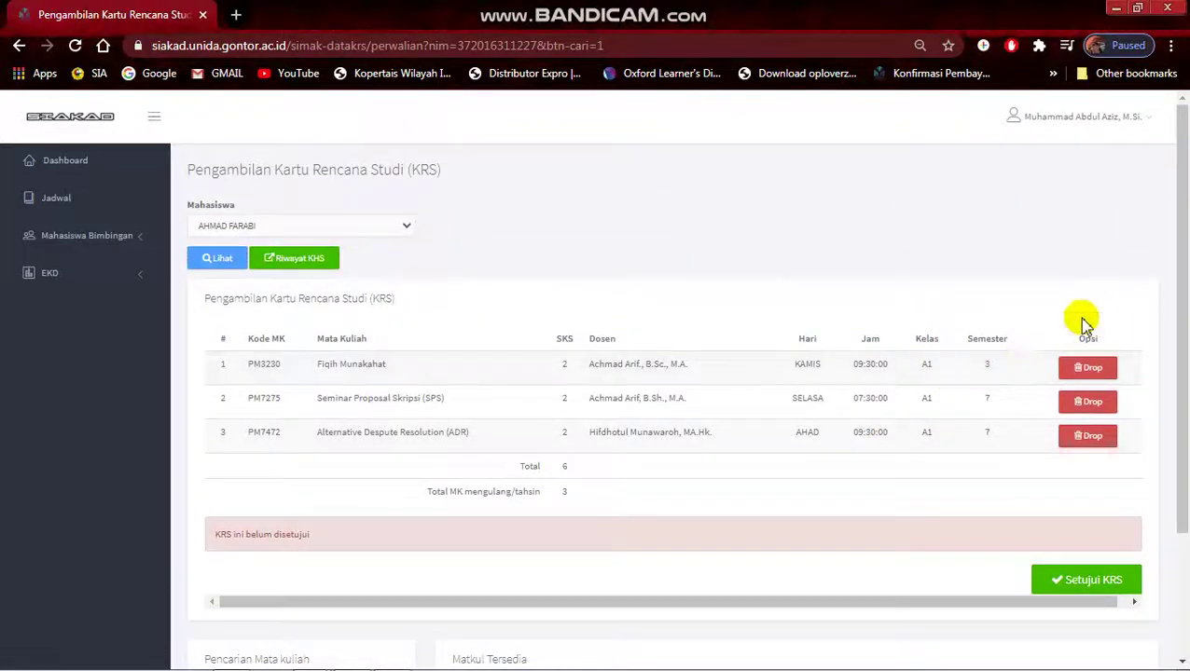
click(1095, 367)
click(541, 461)
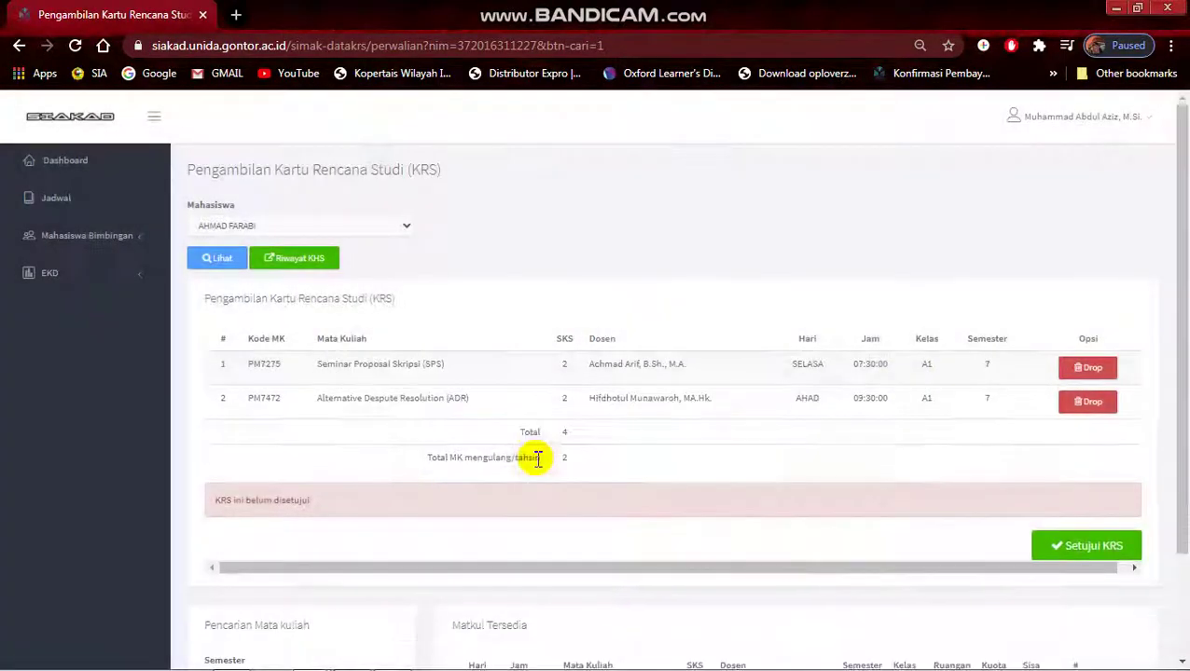
- Review the "KHS" note in Notepad, then look through the student's KHS history in SIAKAD and close it
key(alt+Tab)
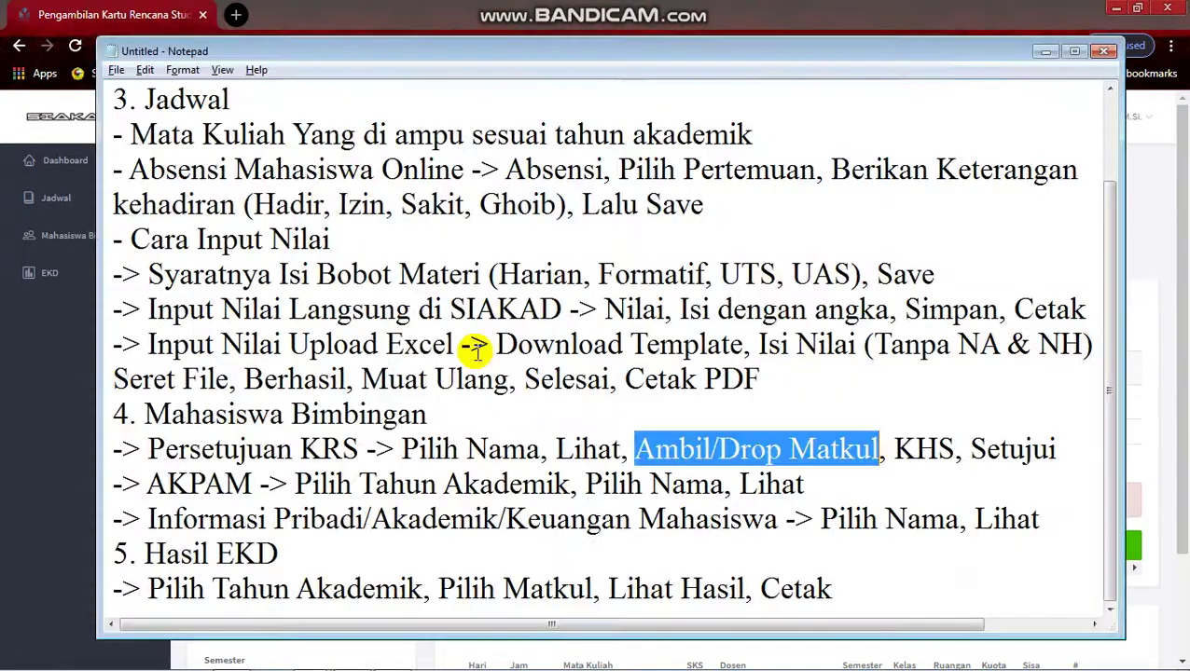
drag(895, 457, 956, 451)
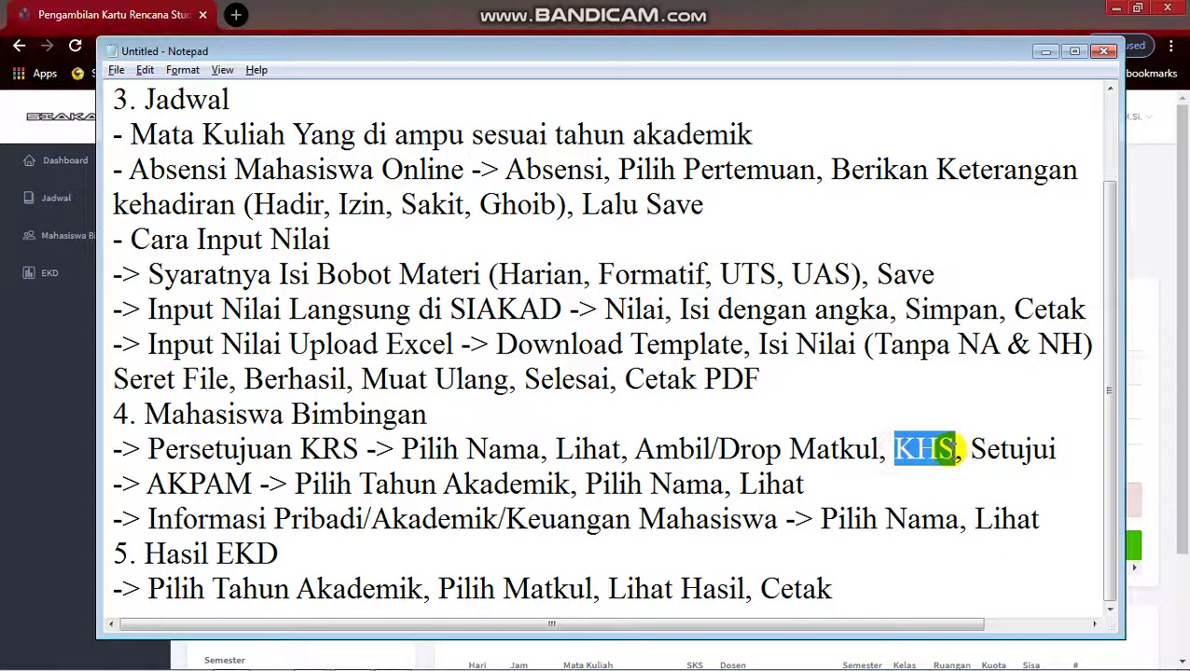
double_click(936, 451)
click(935, 451)
key(alt+Tab)
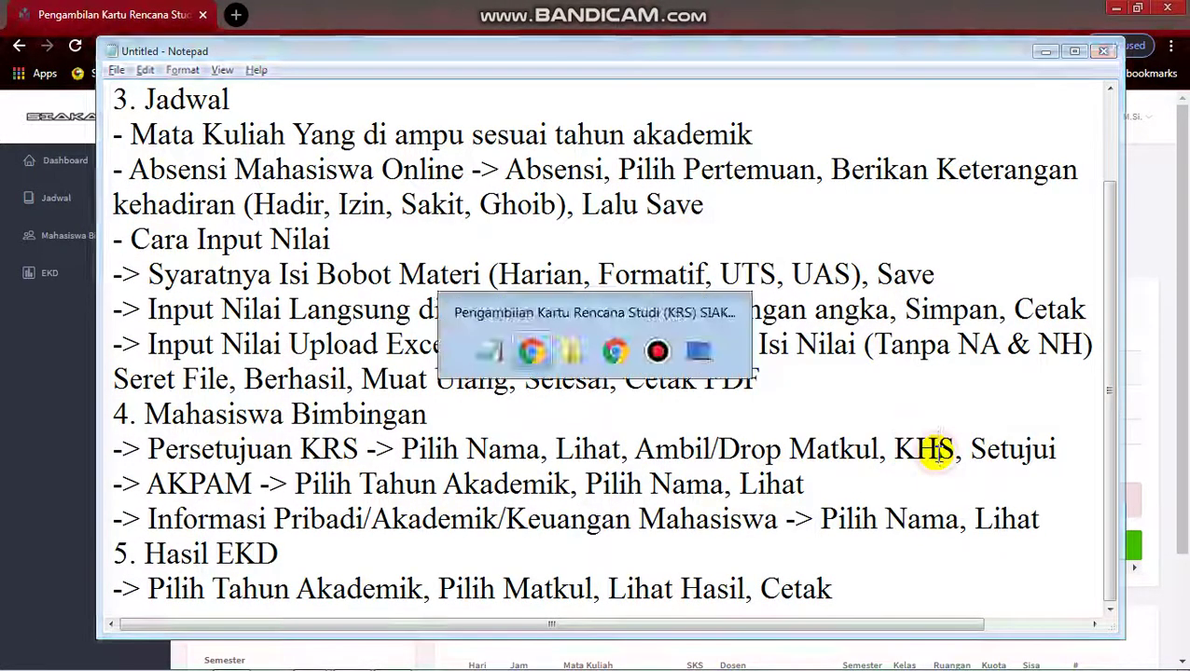
click(305, 261)
click(302, 22)
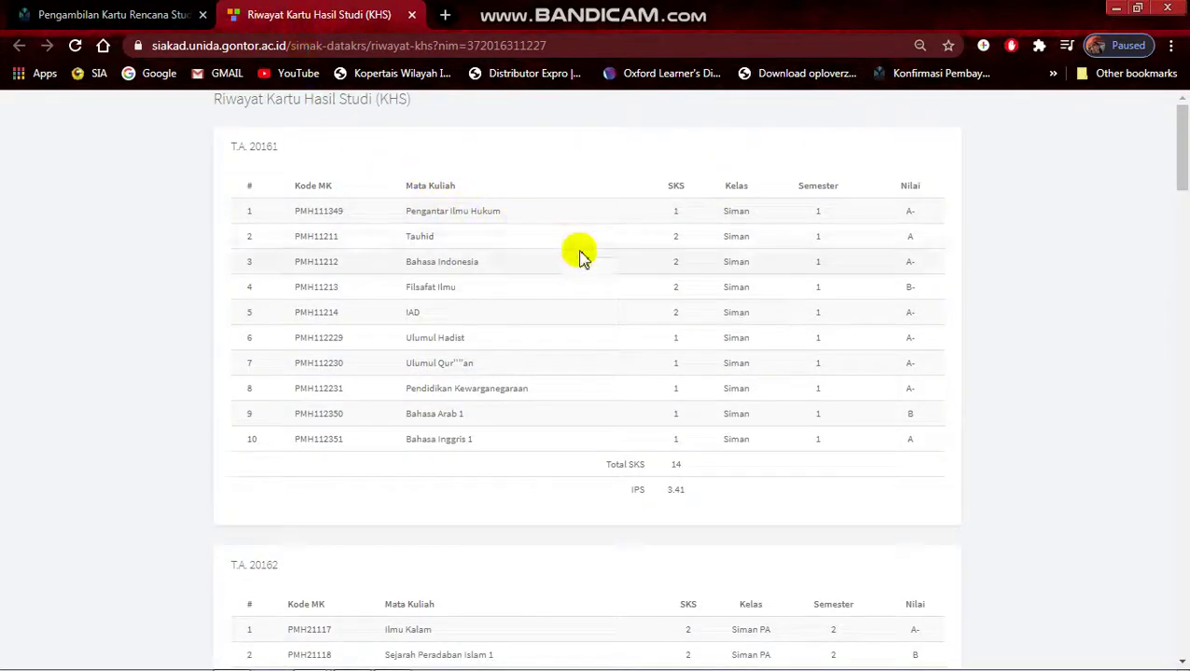
scroll(576, 257, down, 1)
scroll(586, 257, down, 12)
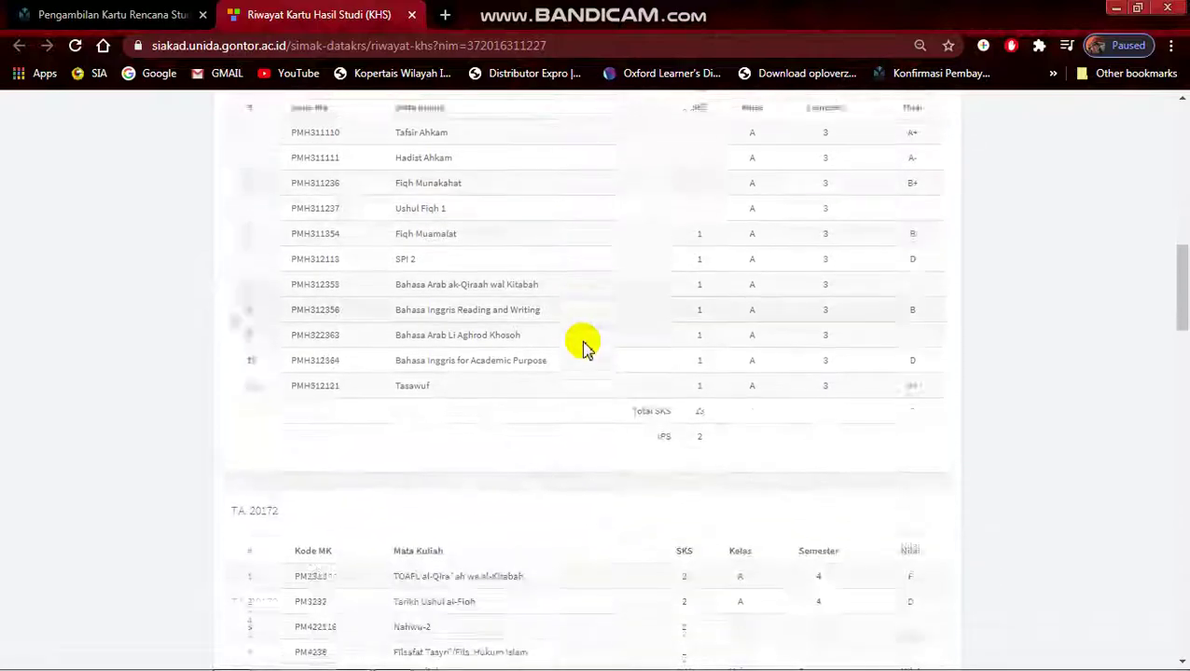
scroll(585, 347, down, 12)
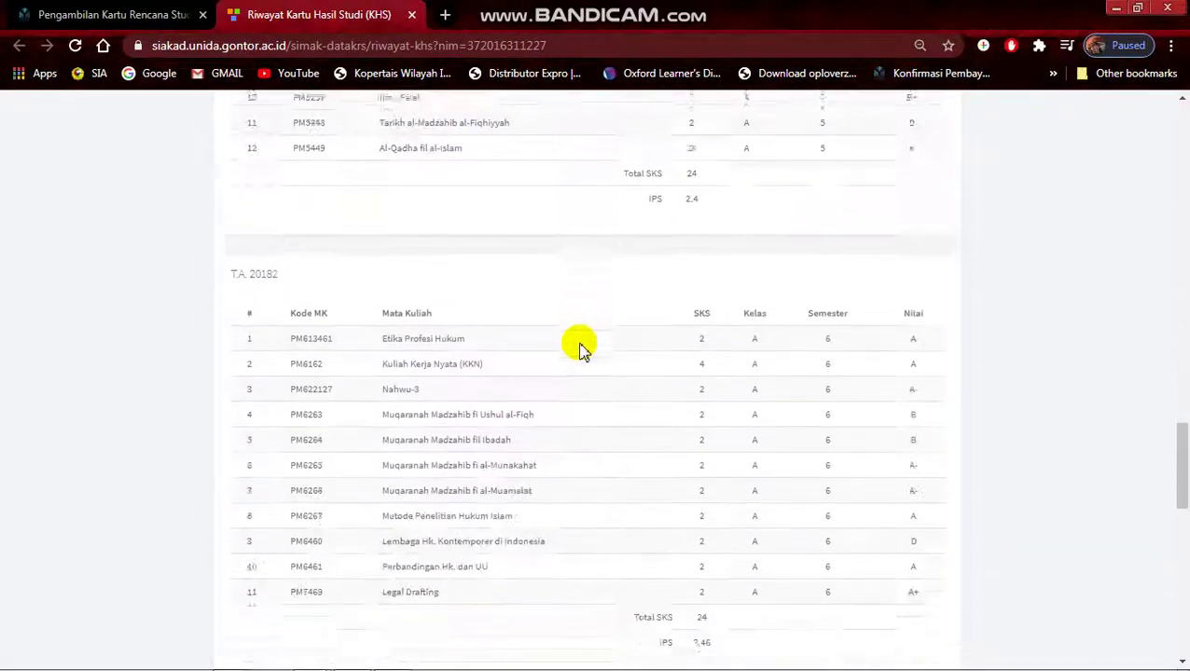
click(412, 15)
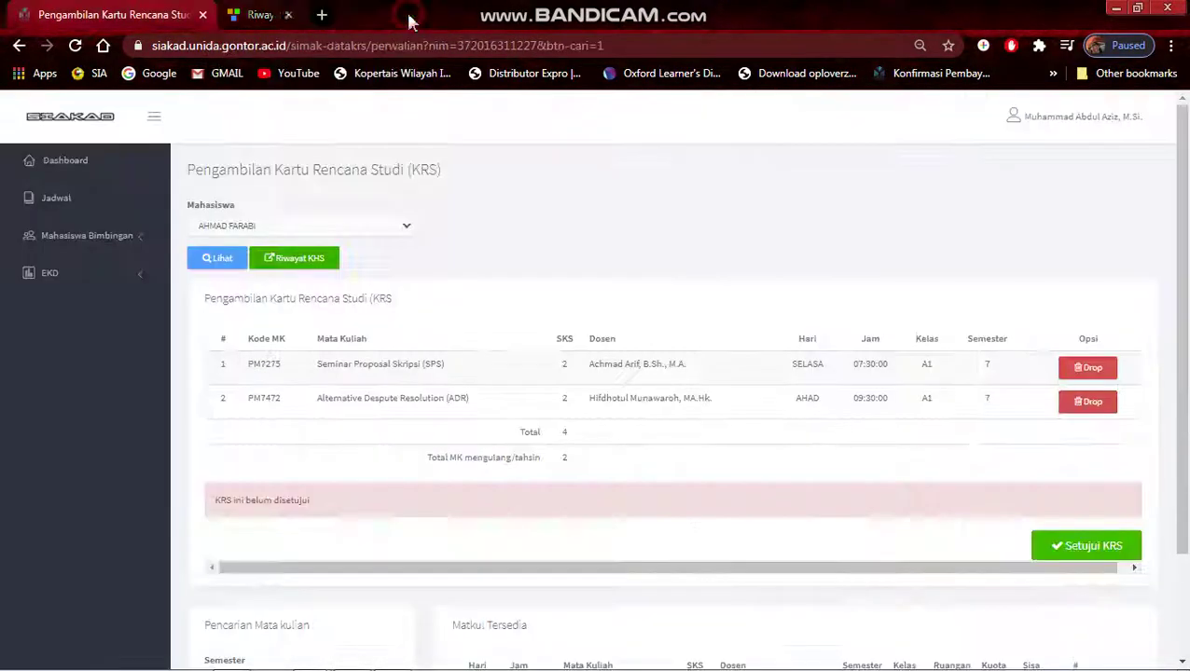
- Review the "Setujui" note in Notepad, then approve the student's KRS in SIAKAD
key(alt+Tab)
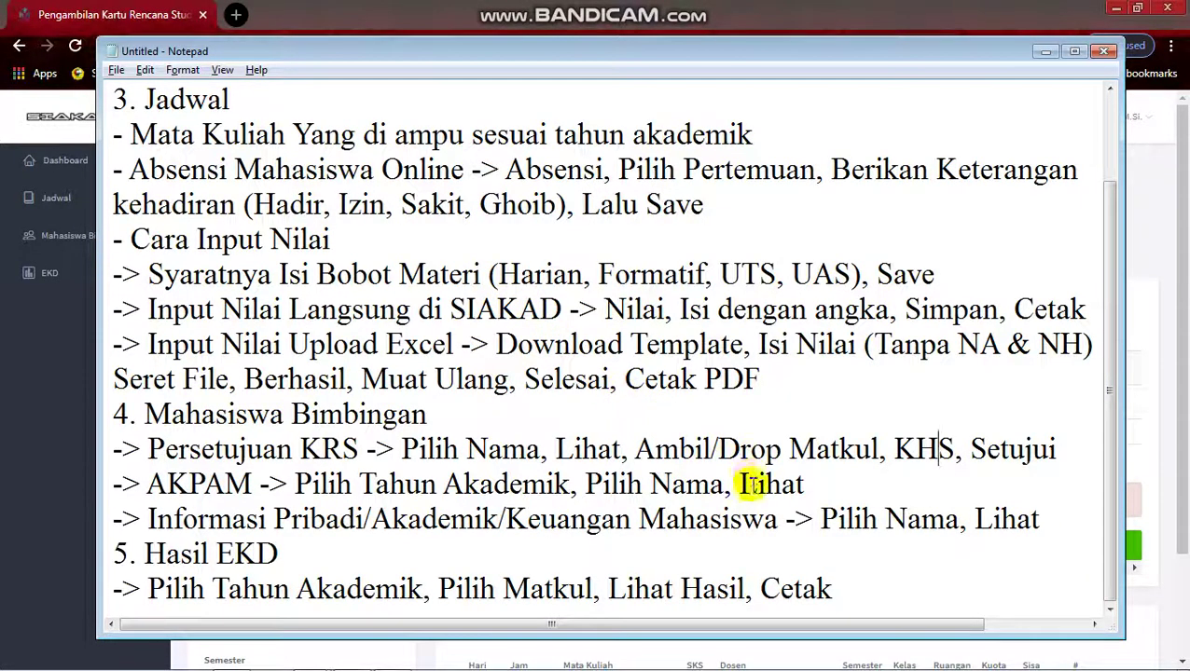
drag(969, 449, 1056, 449)
click(1062, 449)
double_click(1034, 452)
click(1033, 453)
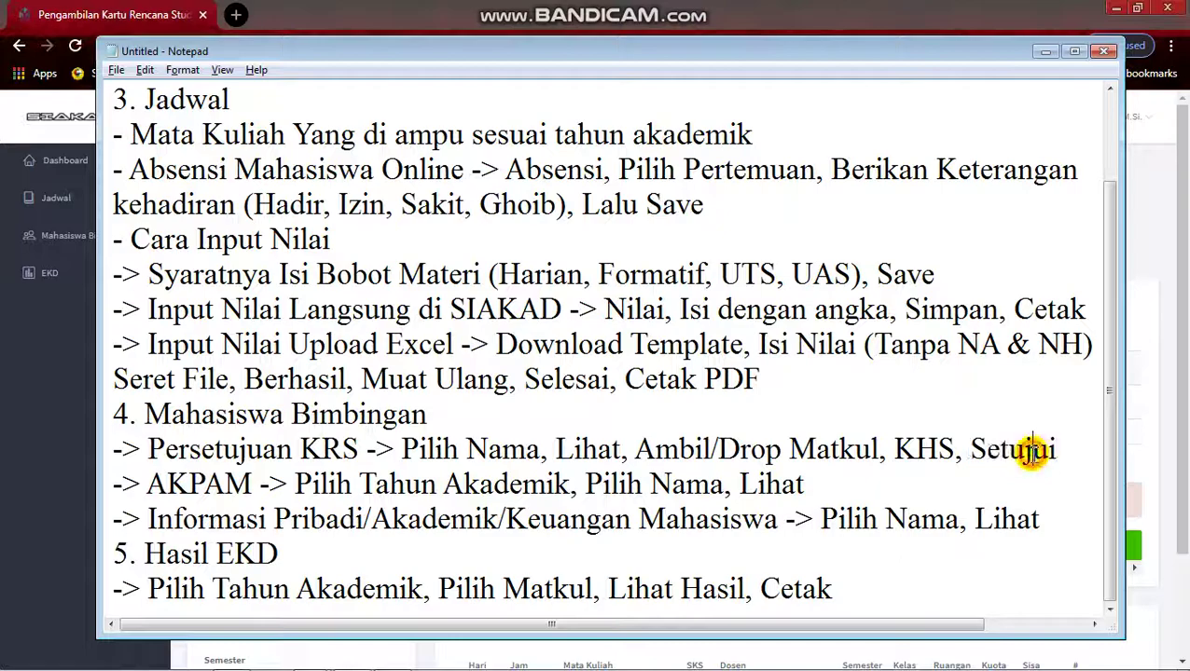
key(alt+Tab)
scroll(1018, 457, down, 1)
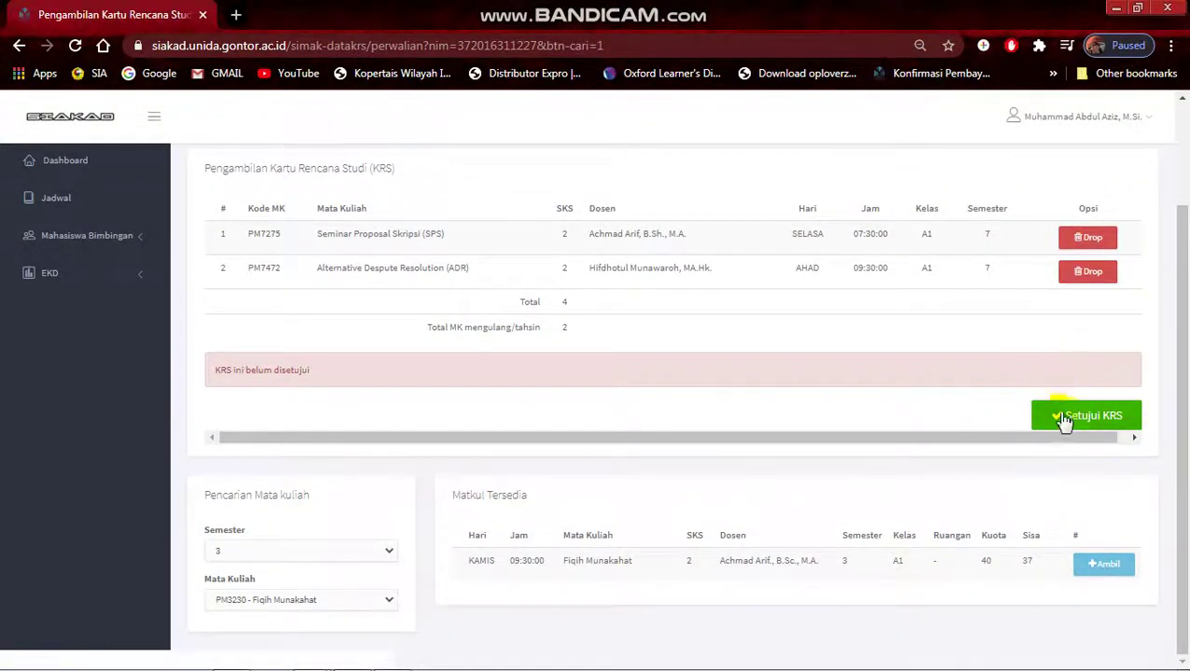
click(1075, 416)
click(539, 453)
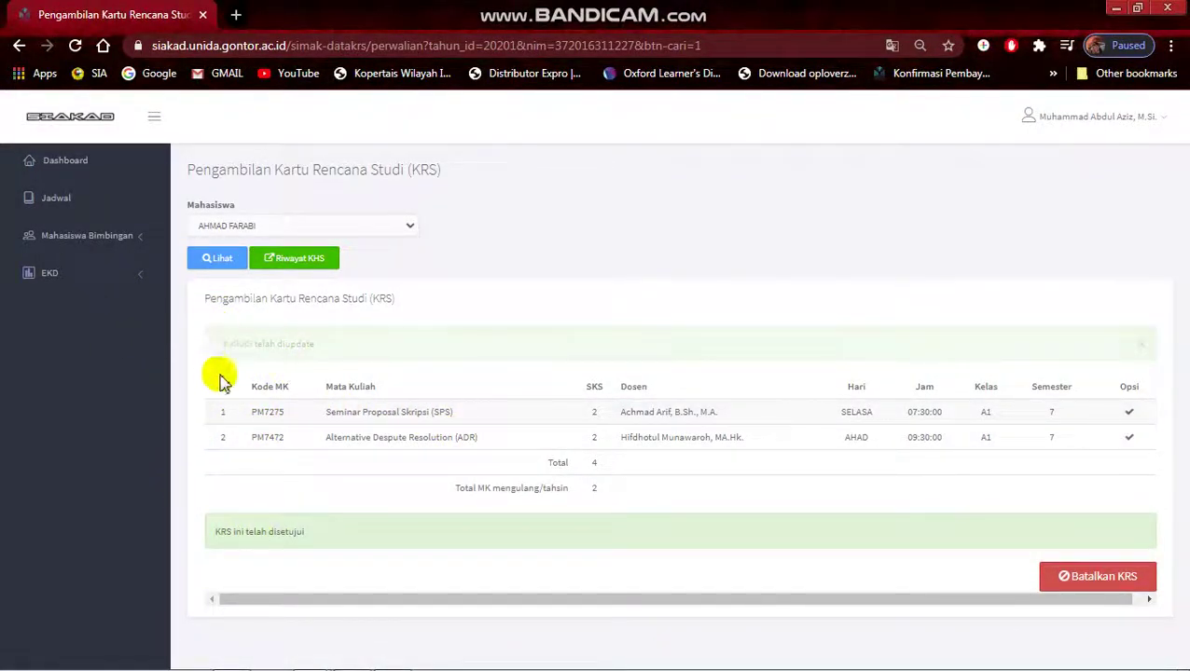
- Review the "AKPAM" and "Pilih Tahun Akademik" notes in Notepad, then open the advisee AKPAM page in SIAKAD
key(alt+Tab)
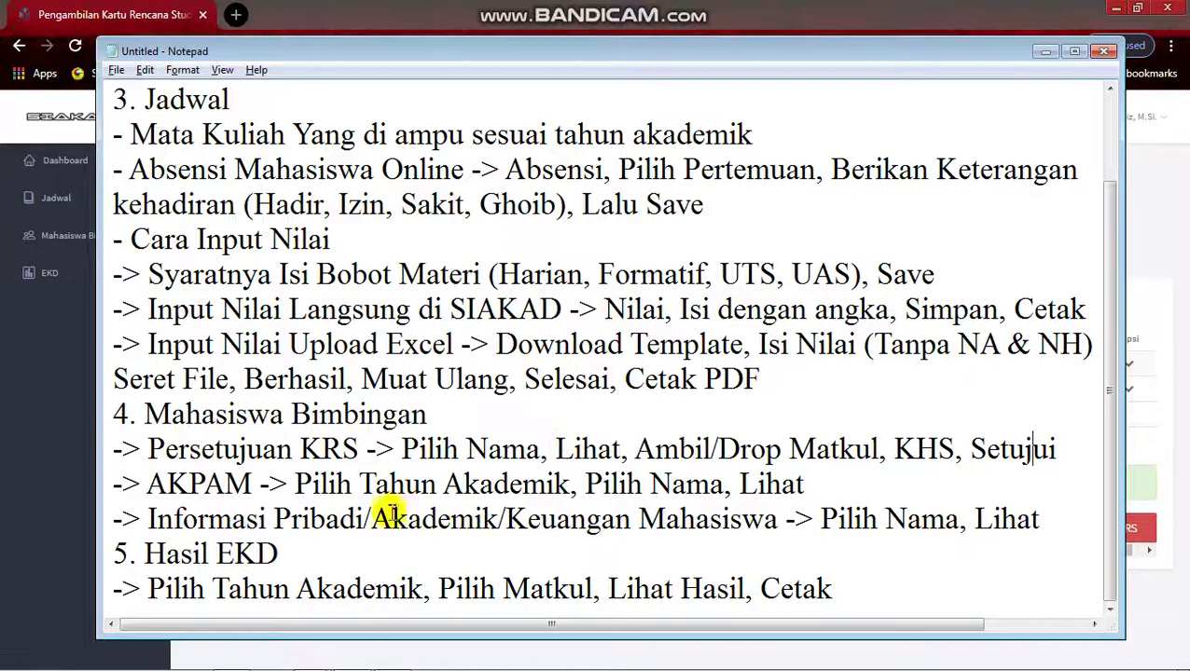
drag(147, 483, 571, 483)
click(264, 479)
click(570, 483)
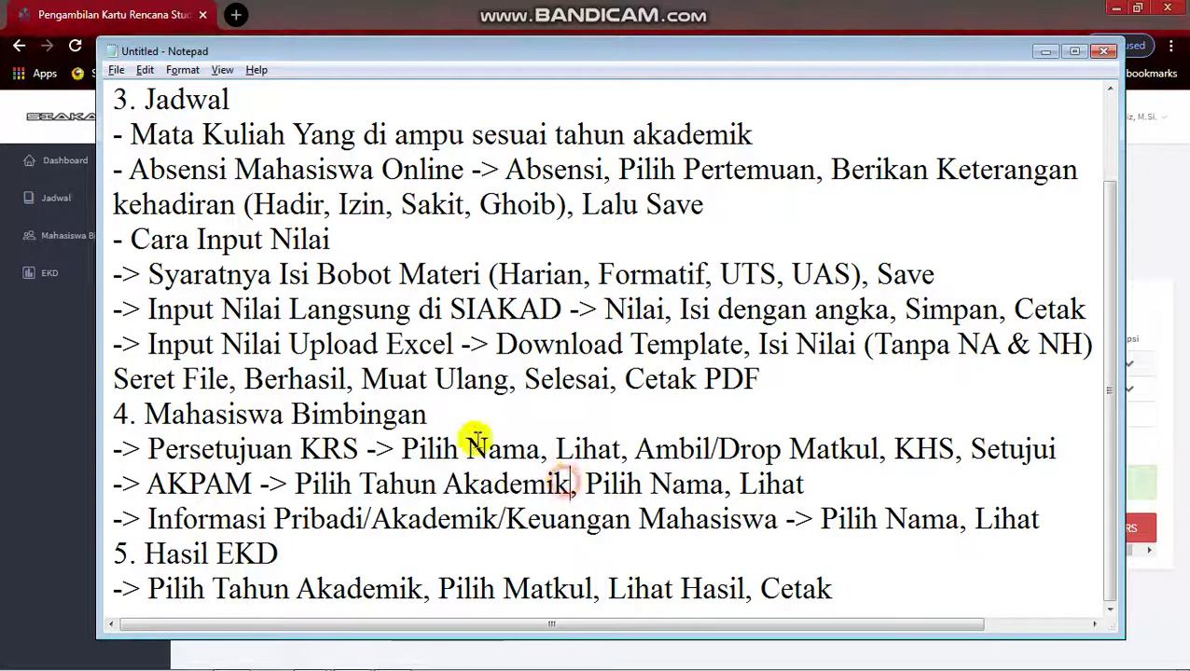
click(45, 337)
click(76, 242)
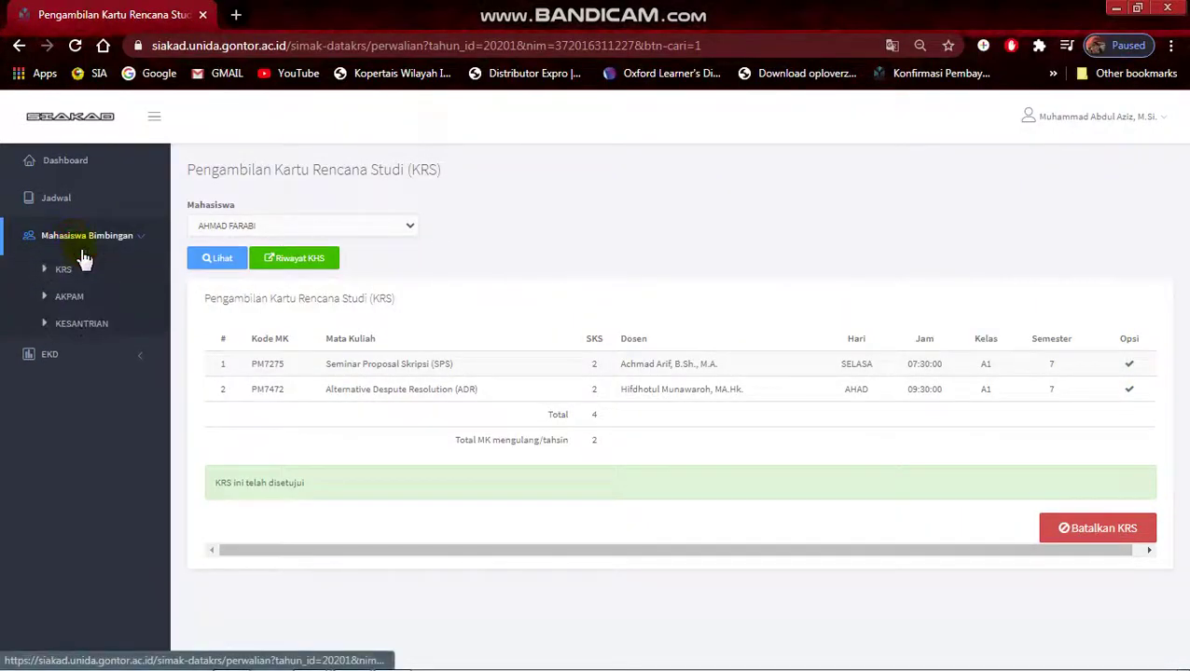
click(94, 301)
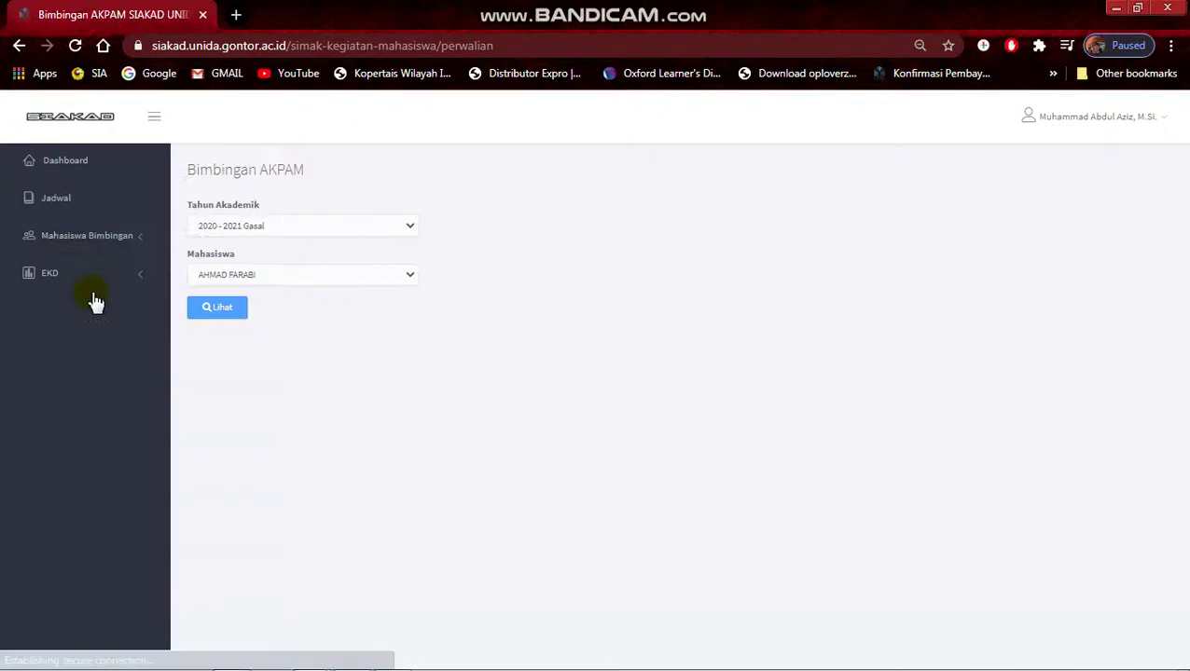
- Display the selected advisee's AKPAM record for the 2020 - 2021 Gasal academic year
click(247, 227)
click(235, 244)
click(247, 274)
click(244, 291)
click(218, 308)
- Review the "Pilih Nama, Lihat" and "Informasi Pribadi/Akademik/Keuangan Mahasiswa" notes in Notepad
key(alt+Tab)
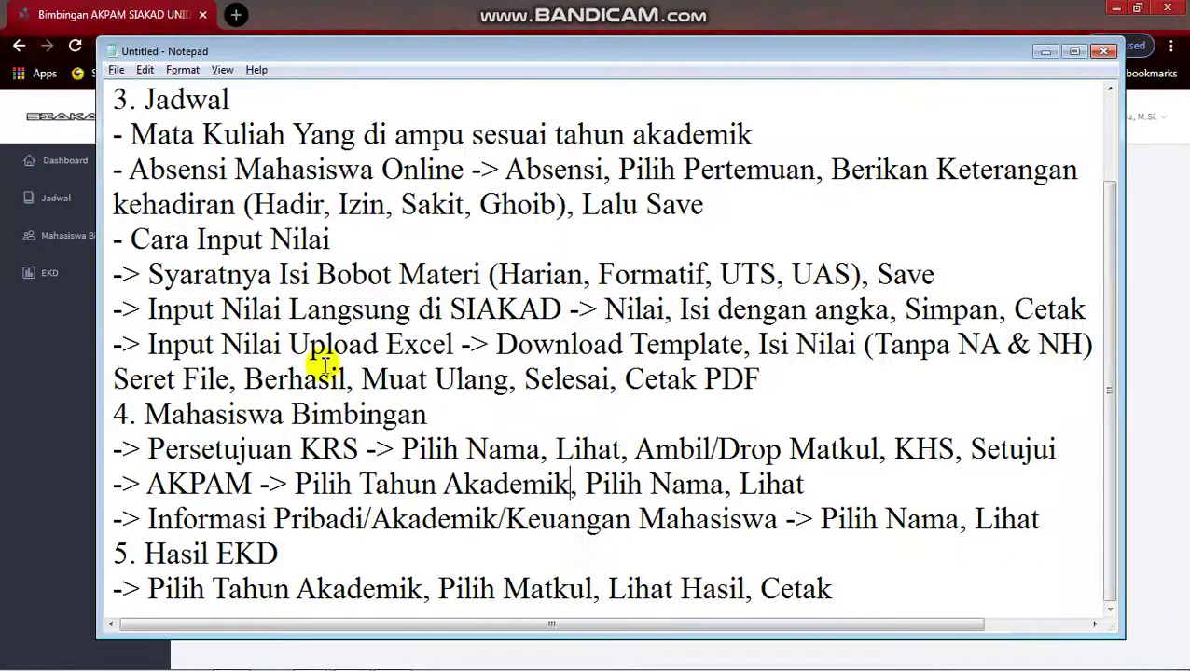
drag(586, 485, 804, 484)
click(803, 484)
drag(172, 517, 415, 519)
drag(501, 519, 774, 535)
click(778, 533)
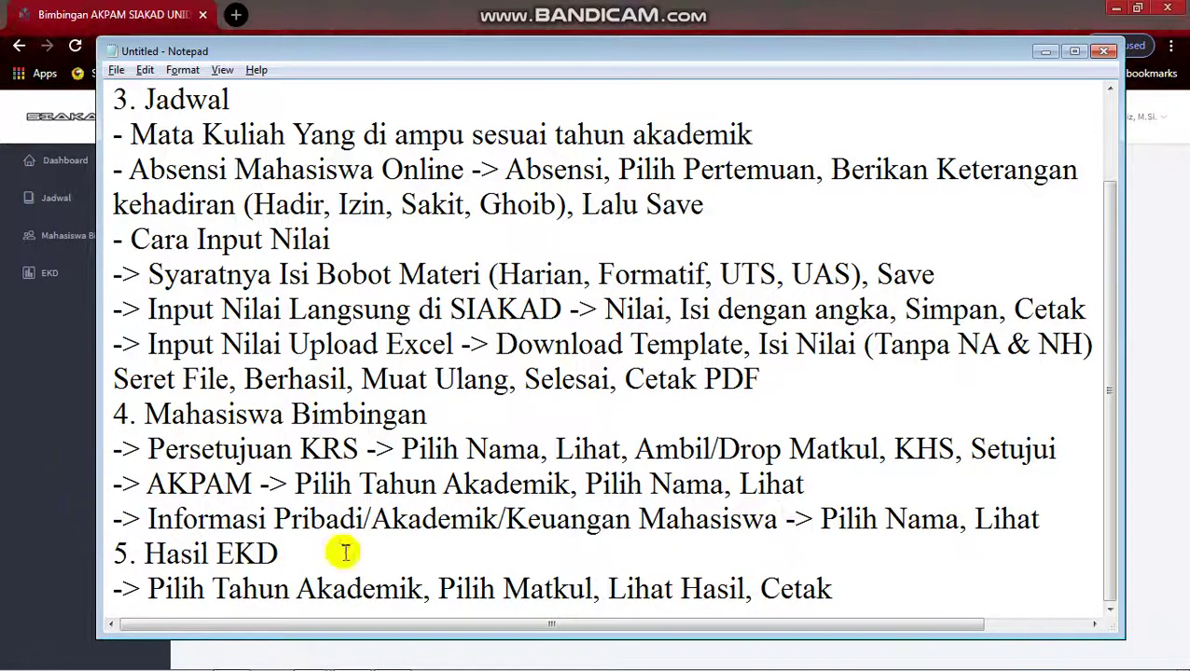
- Switch to SIAKAD, open the advisees' Data Kesantrian page and display the selected student's data
click(70, 357)
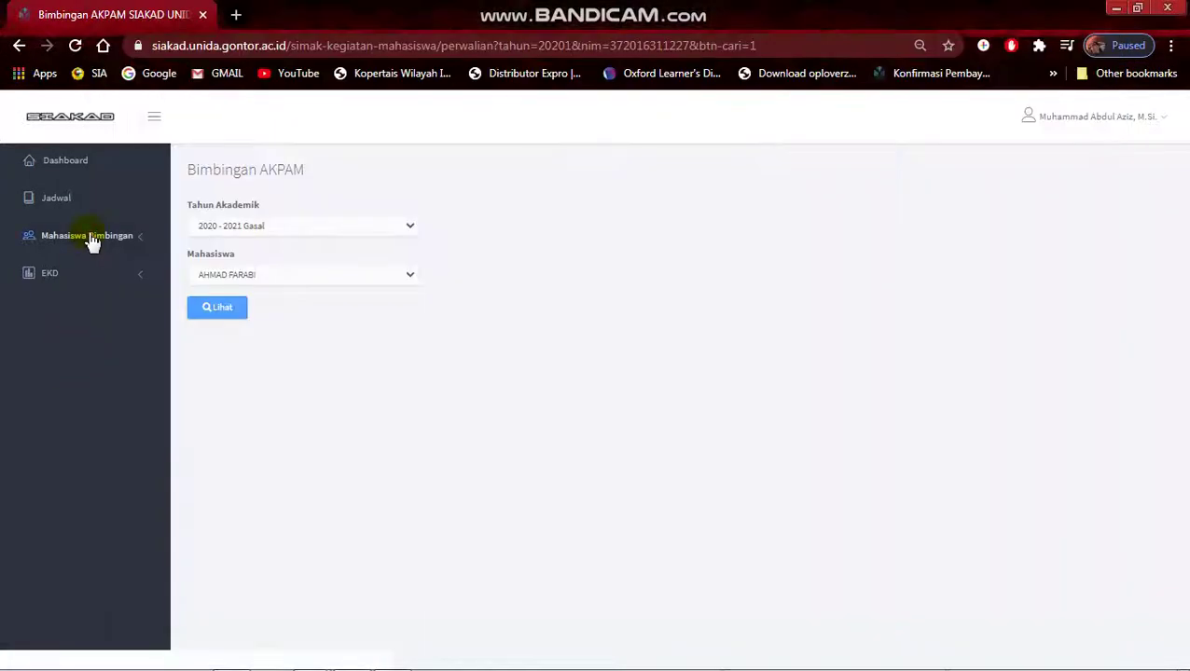
click(85, 236)
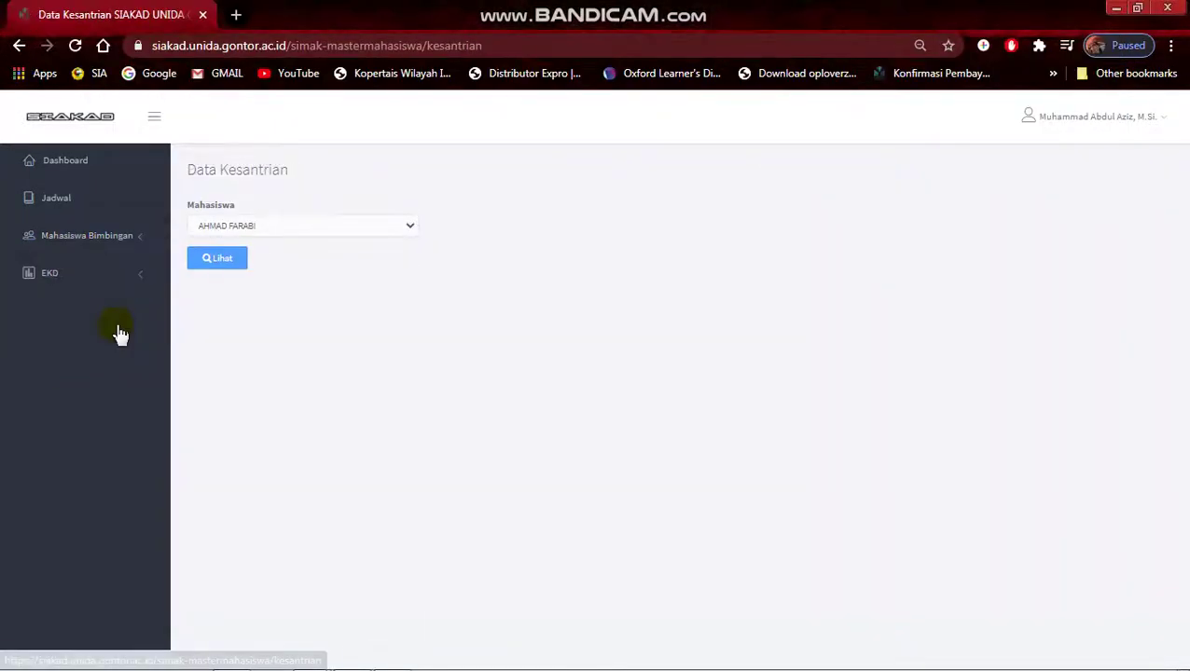
click(238, 227)
click(285, 257)
click(270, 228)
click(270, 243)
click(222, 261)
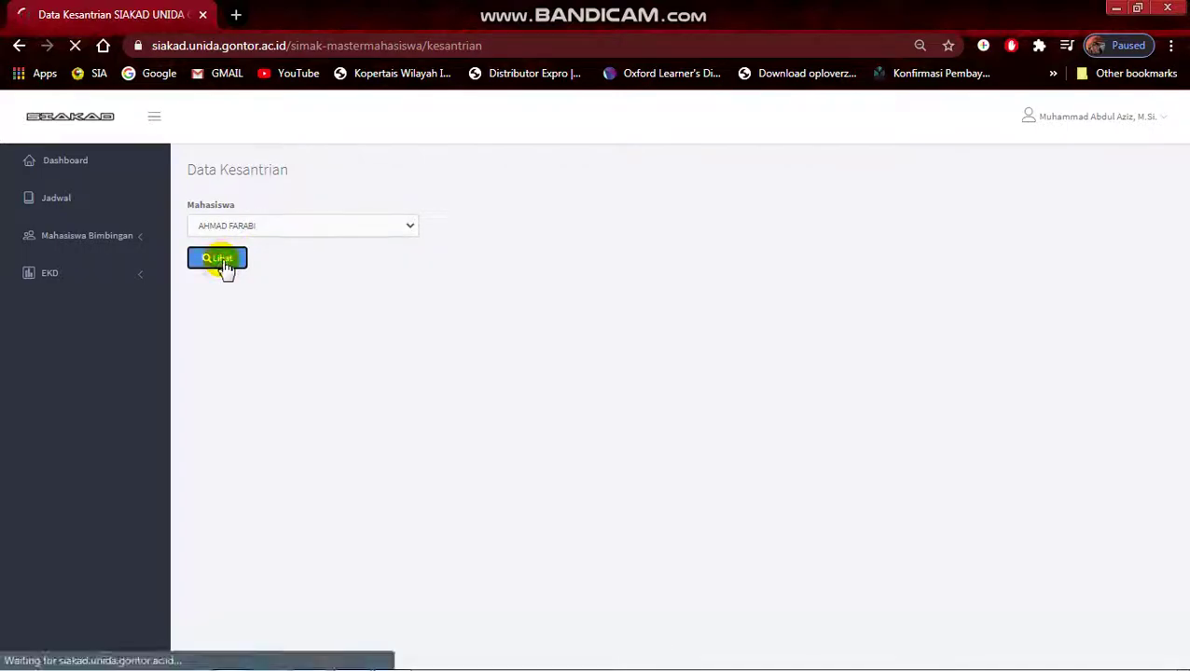
- Look through the student's personal data, recent payments, dormitory migrations, family data and Riwayat Kuliah through to the student status
scroll(569, 327, down, 1)
scroll(459, 417, down, 4)
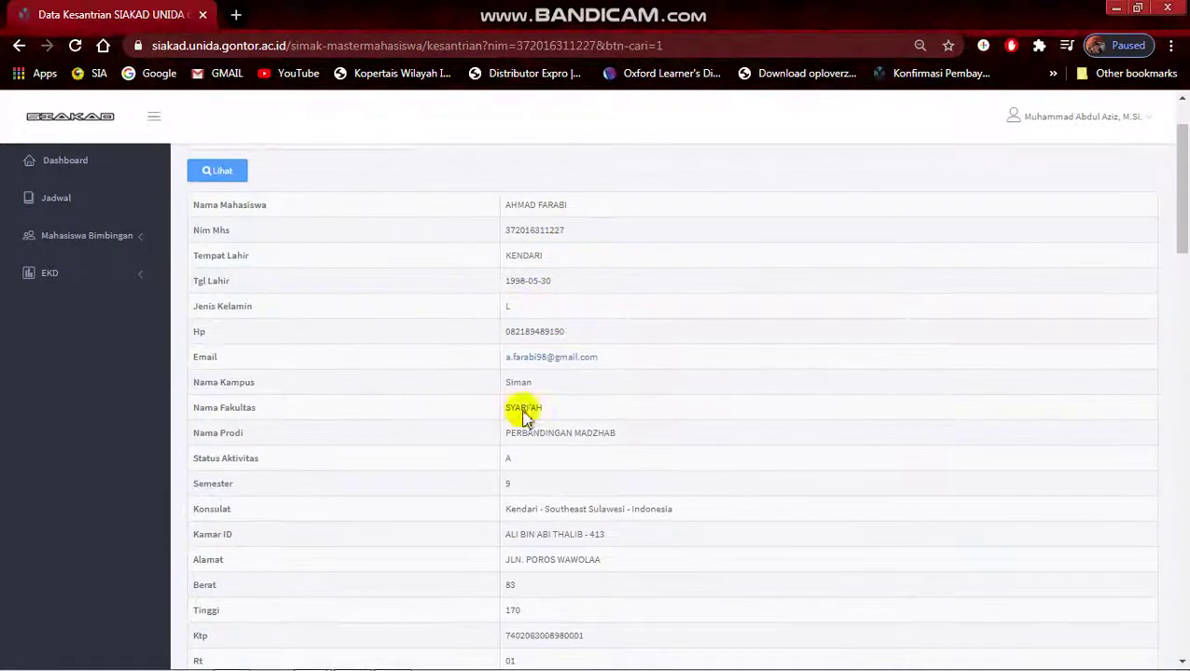
scroll(480, 419, down, 3)
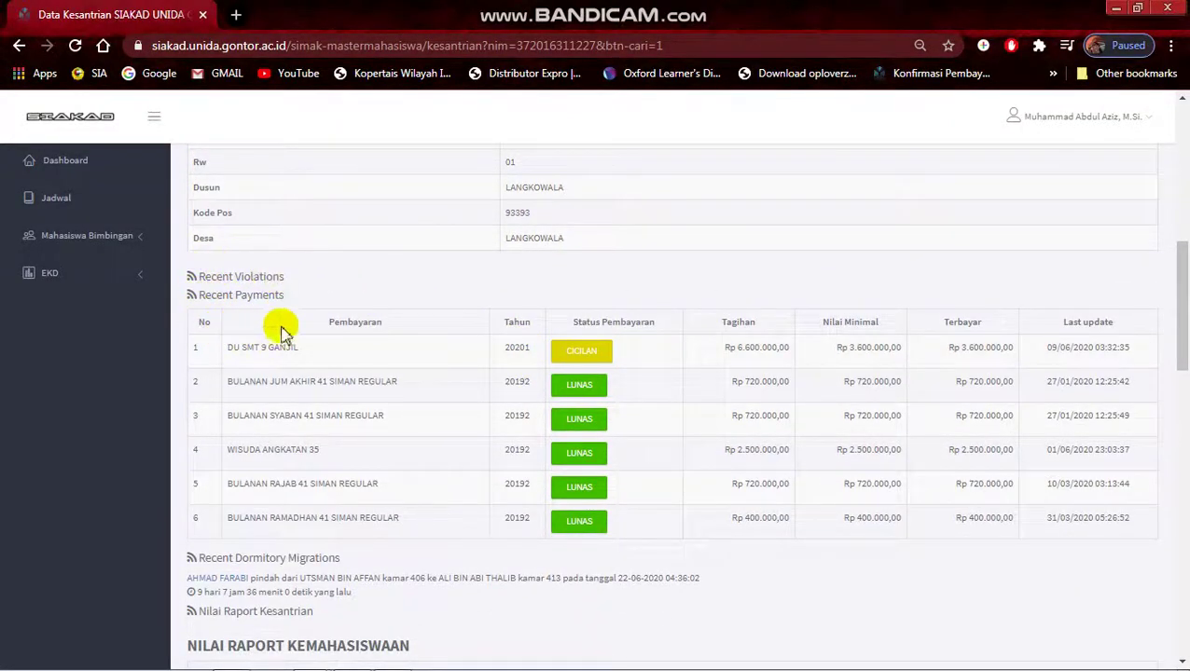
scroll(619, 366, down, 2)
scroll(623, 370, down, 2)
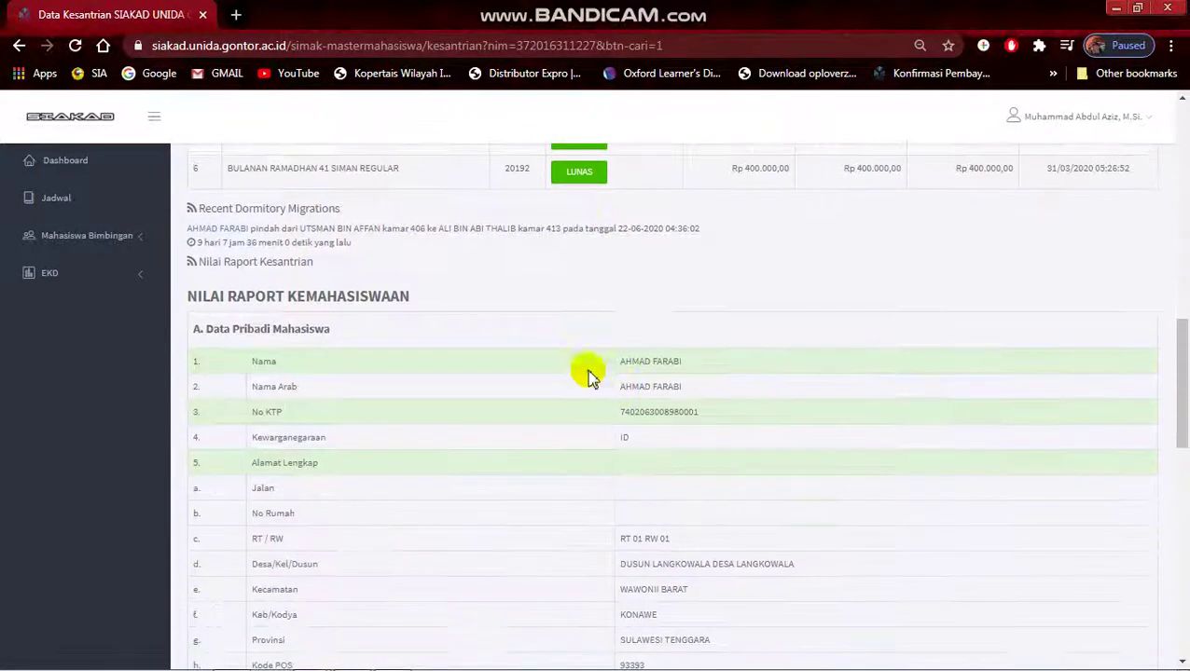
scroll(620, 360, down, 2)
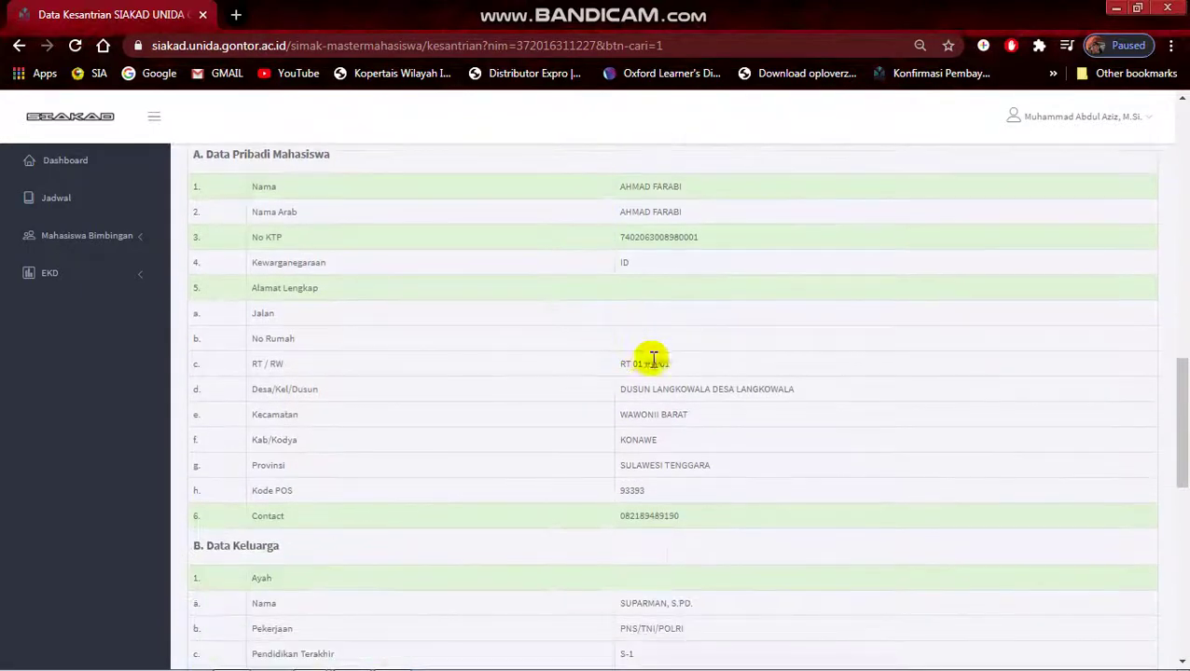
scroll(657, 352, down, 3)
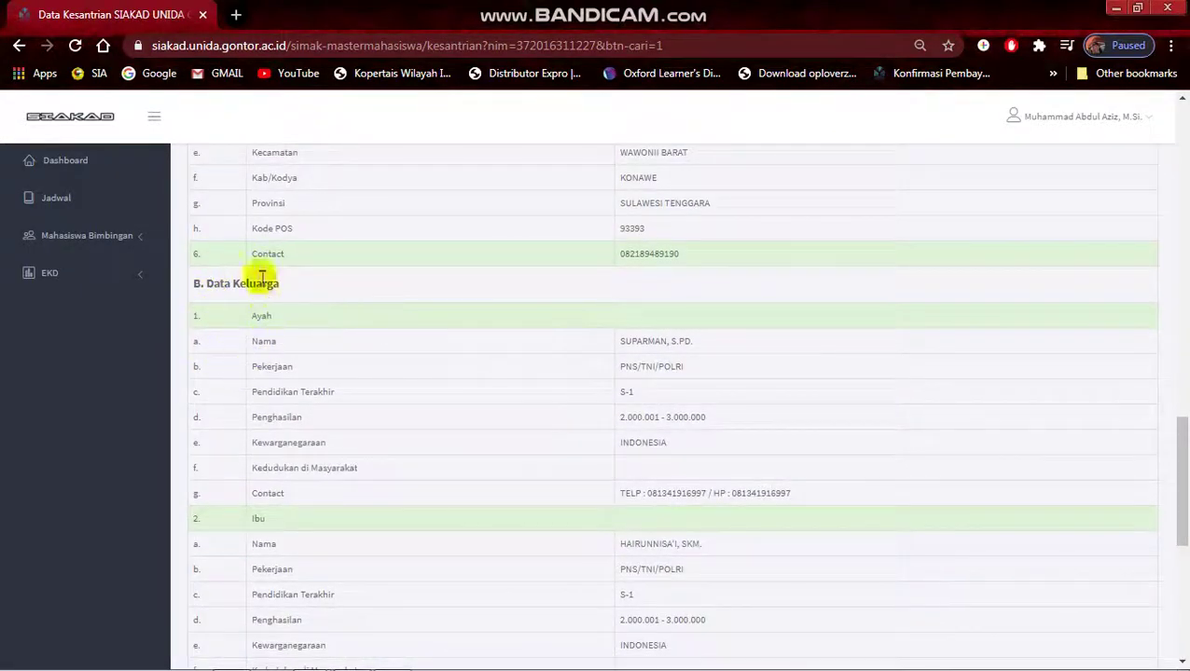
scroll(429, 378, down, 3)
scroll(478, 392, down, 2)
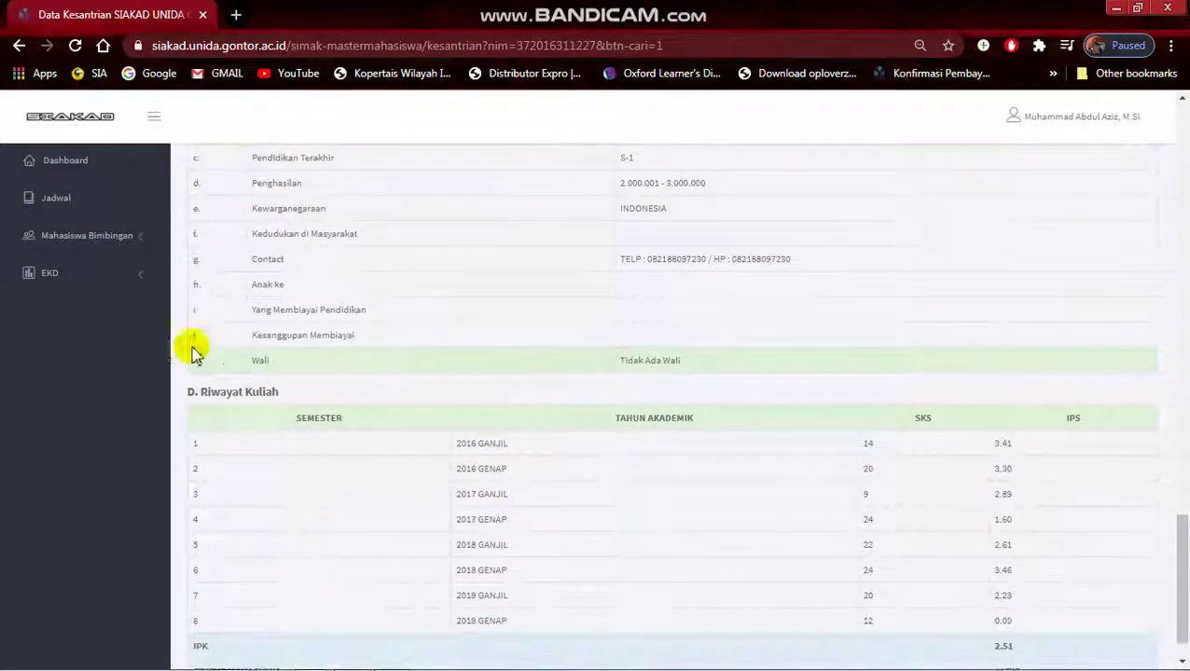
scroll(518, 421, down, 1)
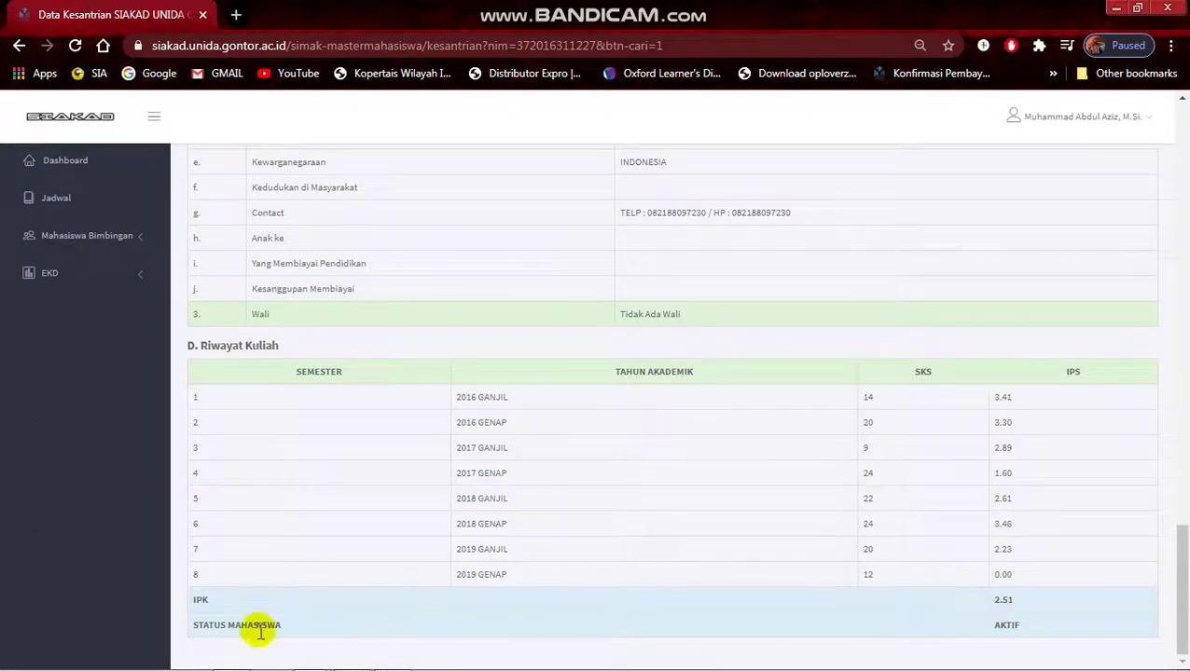
- Review the "Hasil EKD" note in Notepad, then open the EKD results page in SIAKAD
key(alt+Tab)
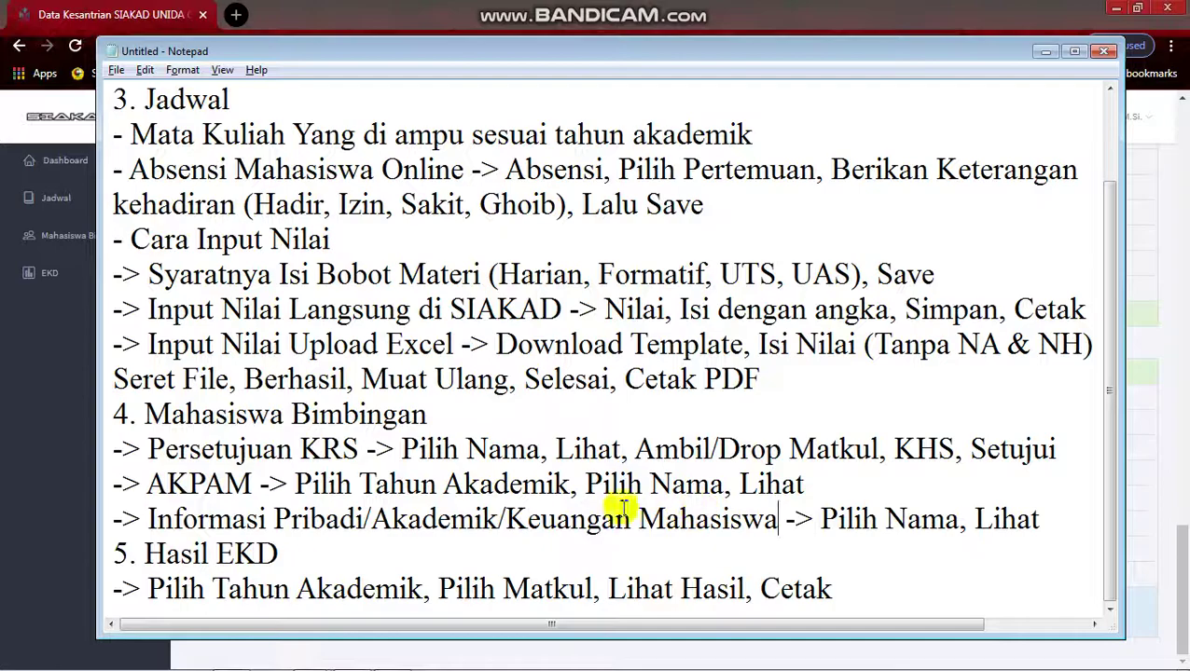
drag(147, 554, 267, 553)
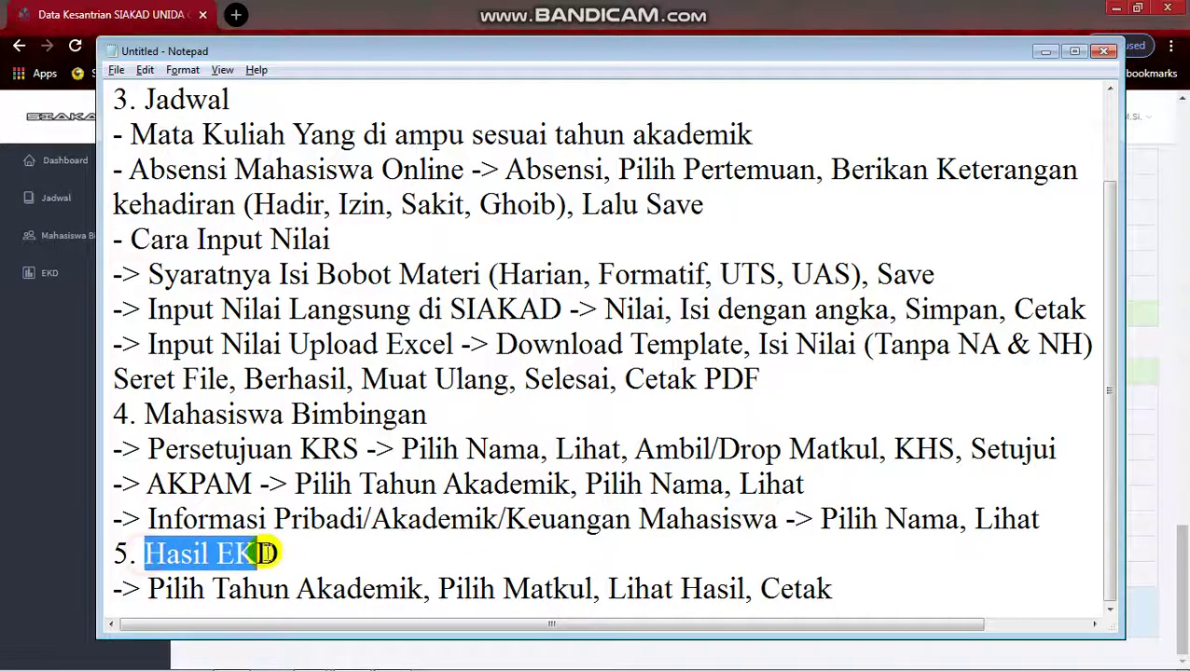
key(alt+Tab)
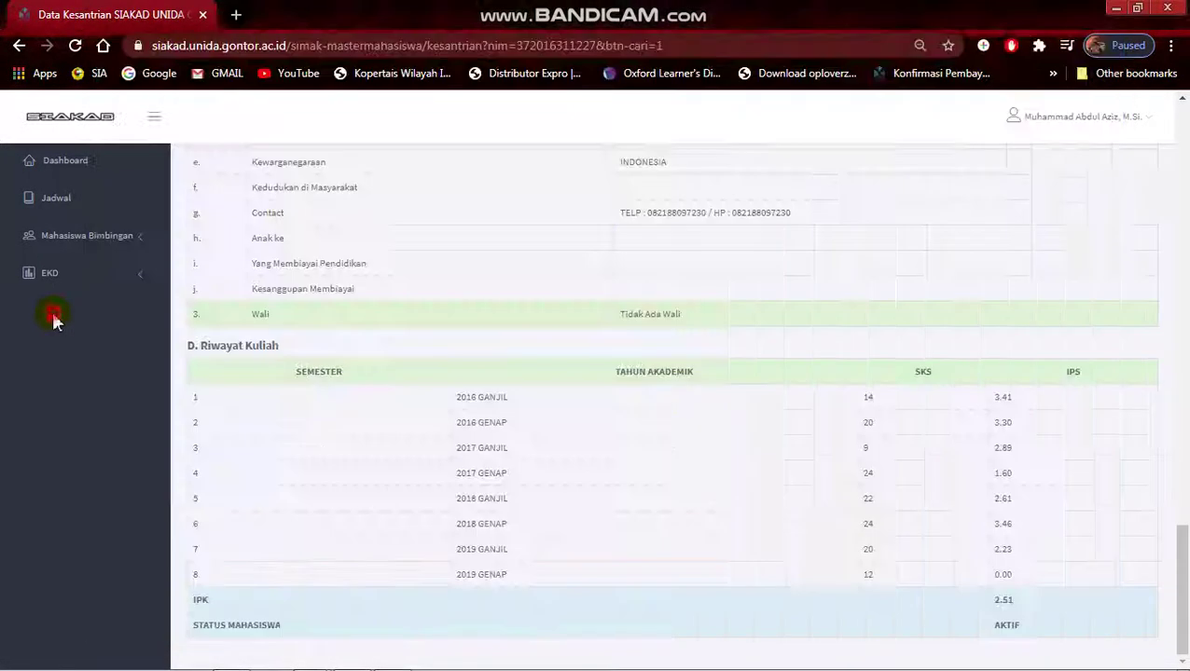
click(65, 279)
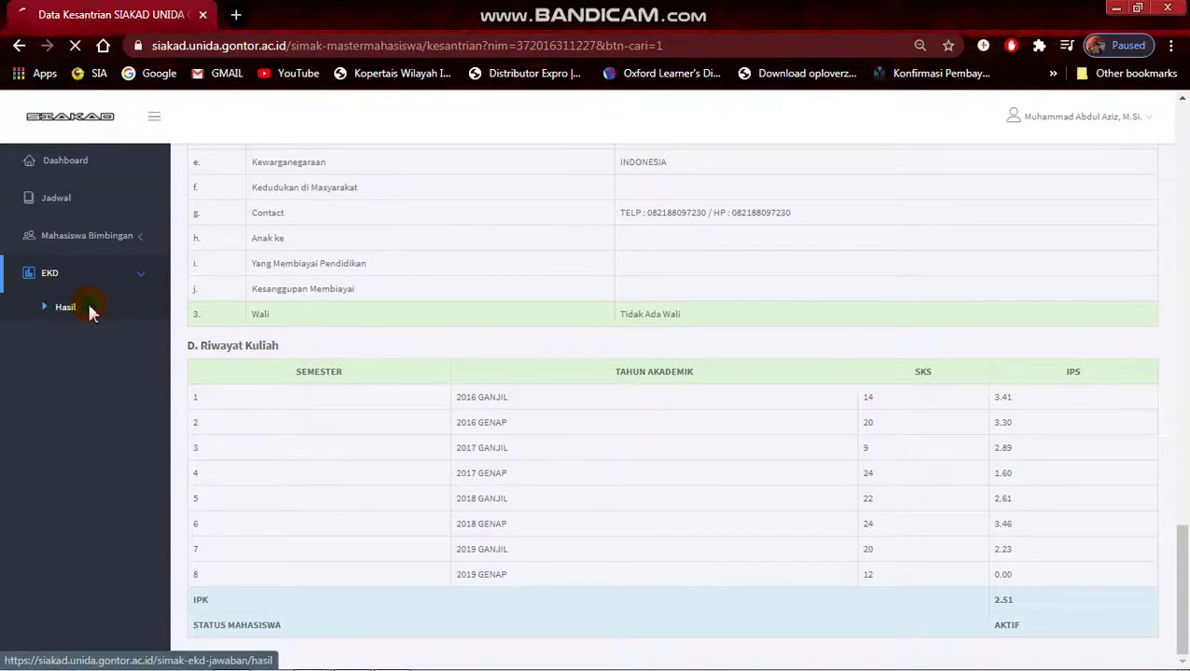
click(65, 307)
- Review the "Pilih Tahun Akademik" note in Notepad, then list the 2019 - 2020 Gasal EKD courses in SIAKAD
key(alt+Tab)
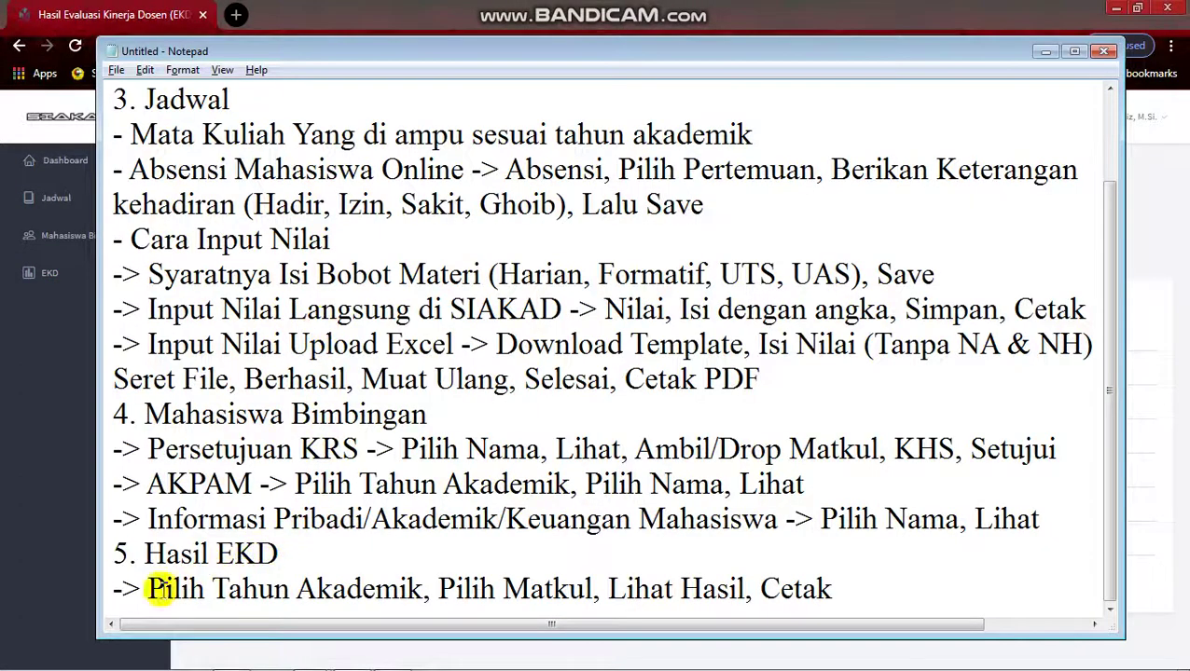
drag(147, 589, 427, 588)
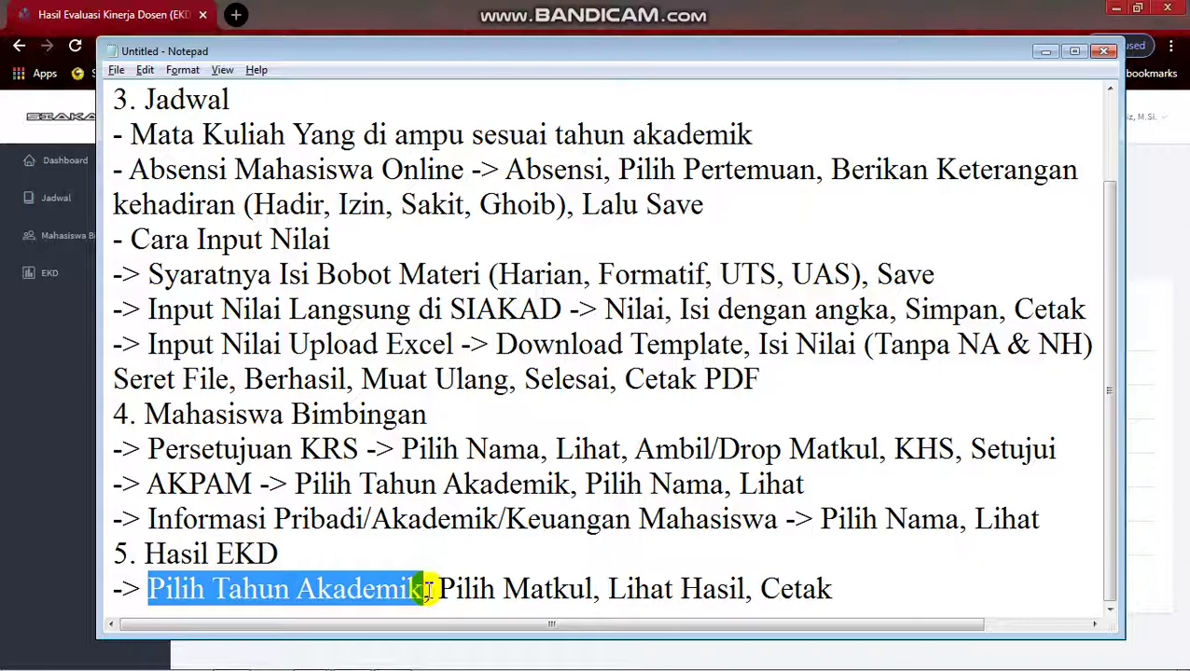
click(426, 590)
click(48, 368)
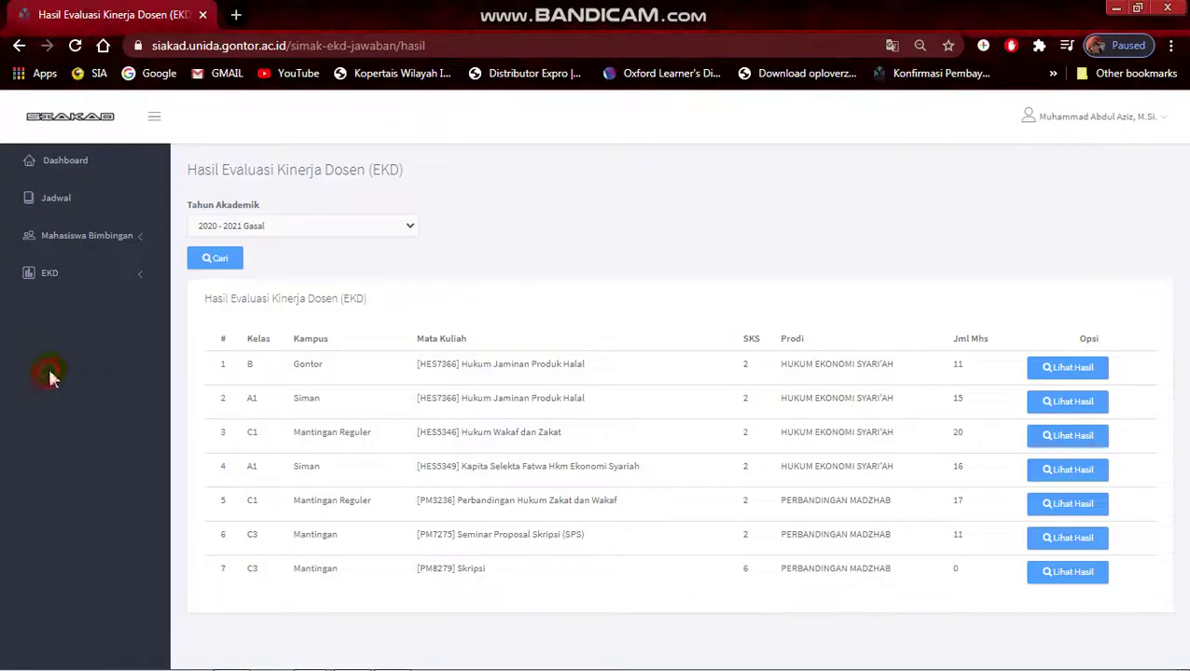
click(279, 228)
click(279, 271)
click(215, 262)
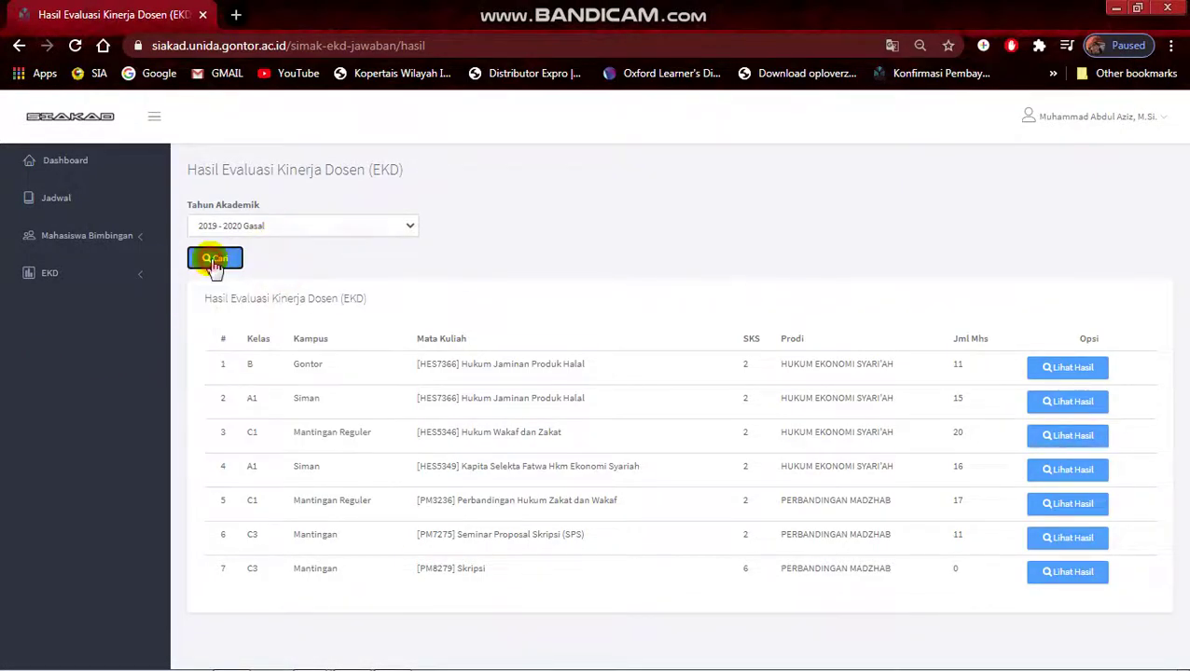
- List the EKD courses for 2020 - 2021 Gasal, then for 2019 - 2020 Genap
click(310, 229)
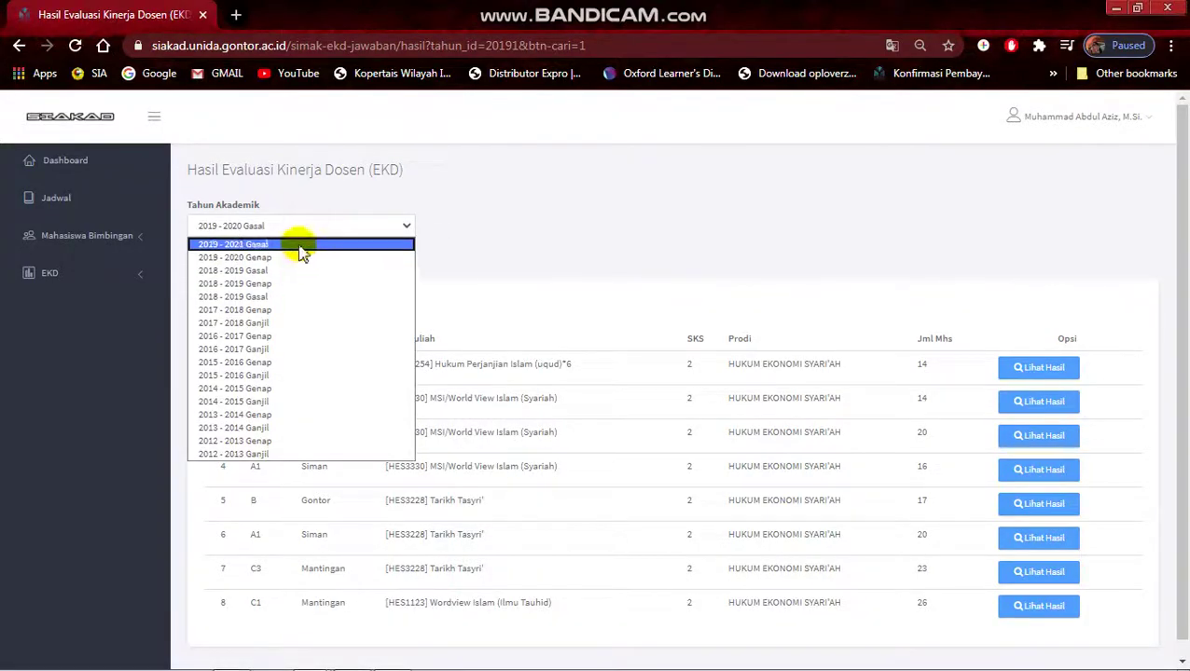
click(306, 239)
click(213, 264)
click(284, 226)
click(261, 255)
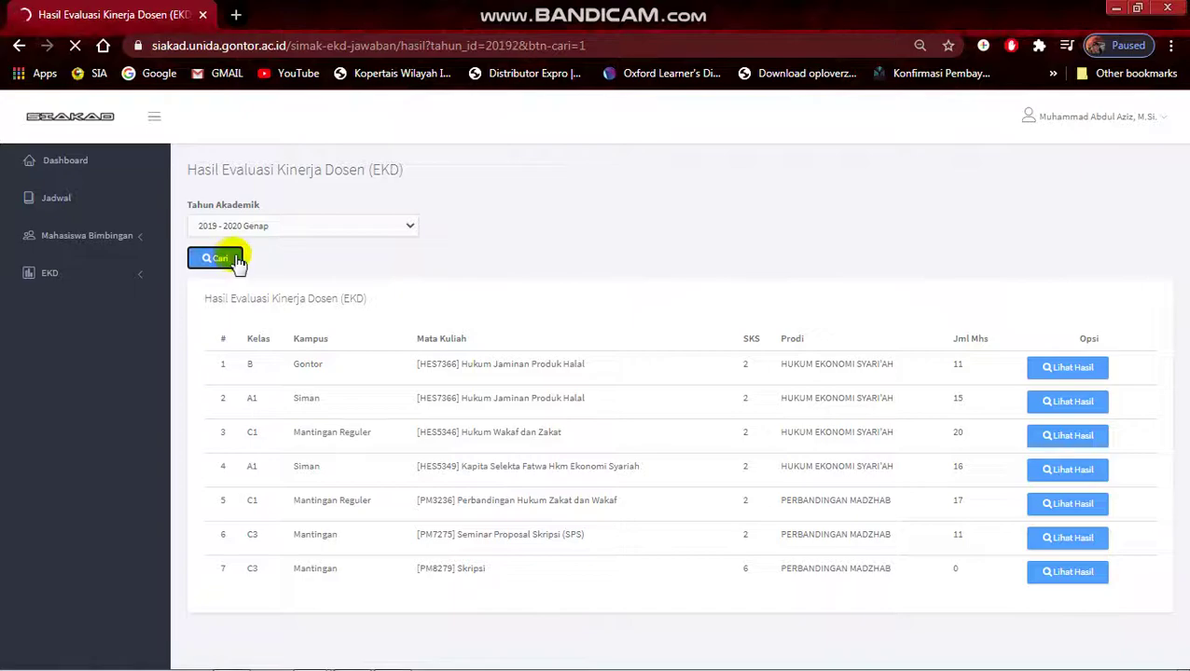
- Review the "Pilih Matkul" and "Lihat Hasil, Cetak" notes in Notepad, comparing them with the EKD course list in SIAKAD
key(alt+Tab)
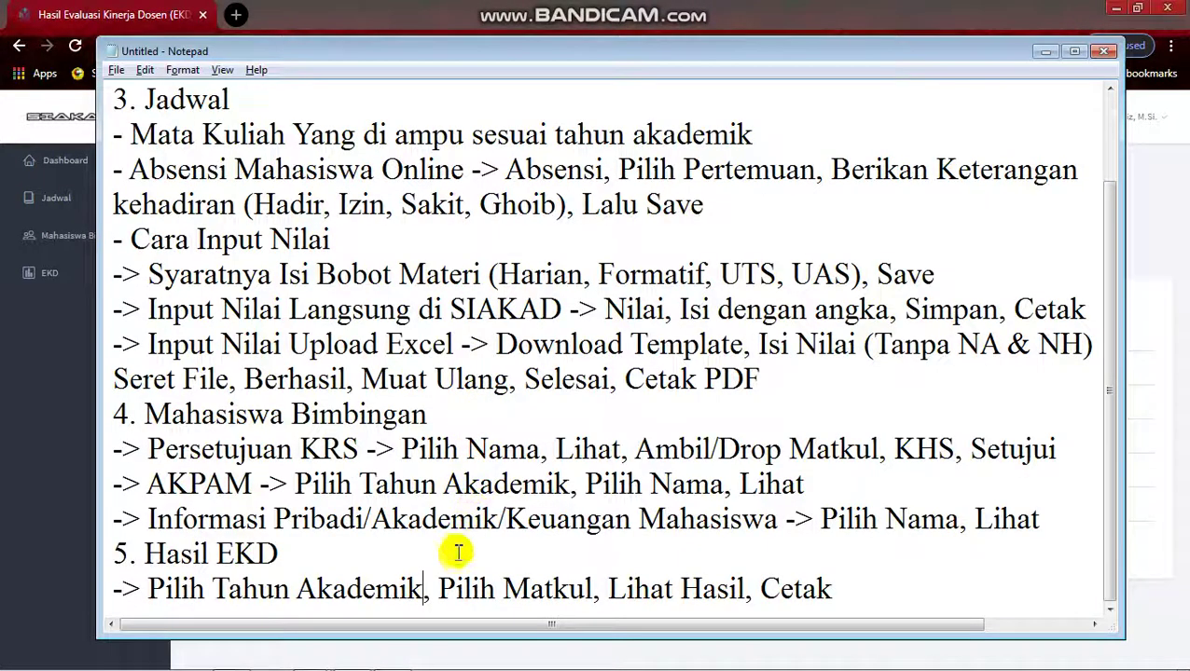
drag(438, 588, 590, 588)
key(alt+Tab)
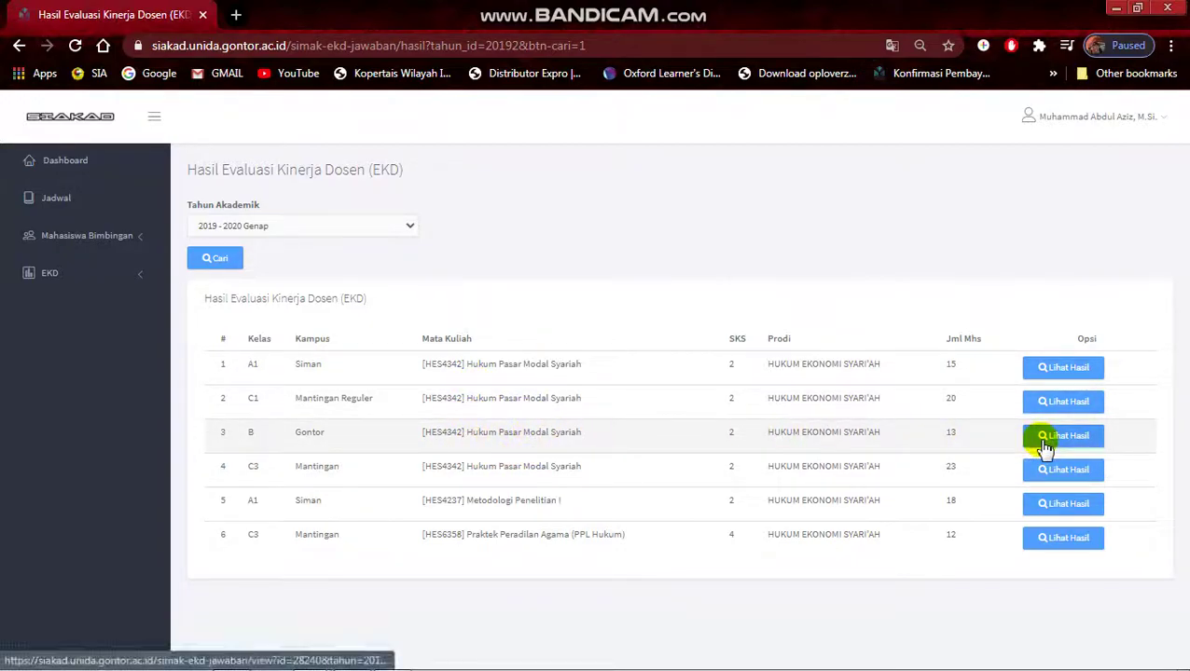
key(alt+Tab)
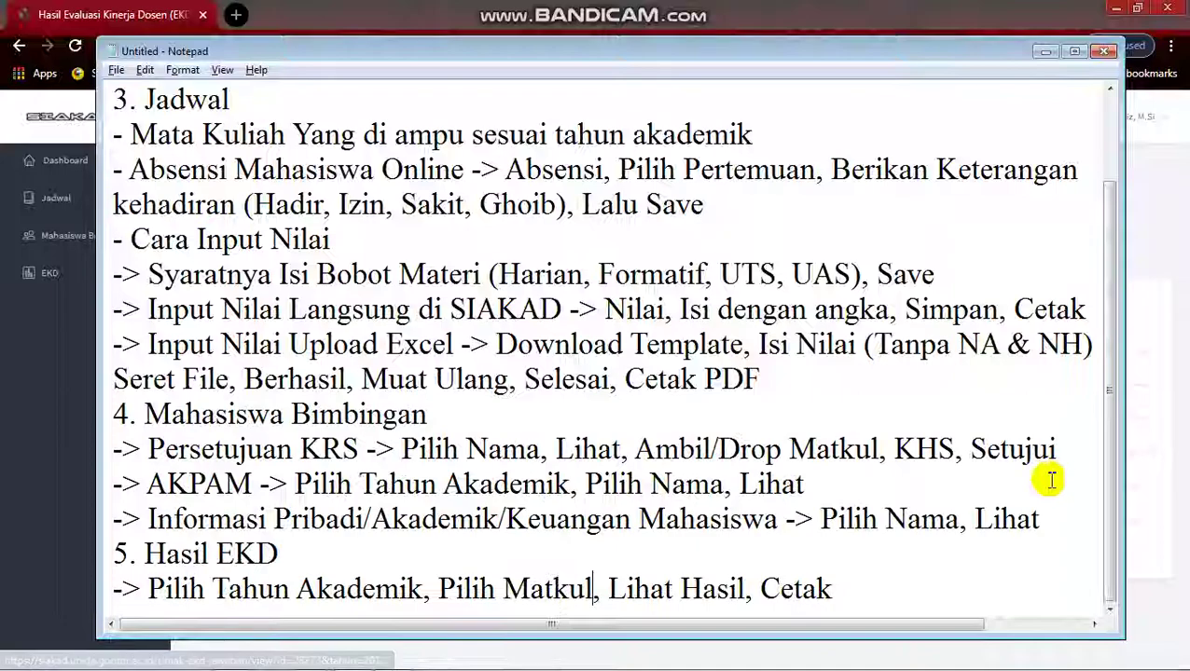
drag(608, 589, 863, 576)
key(alt+Tab)
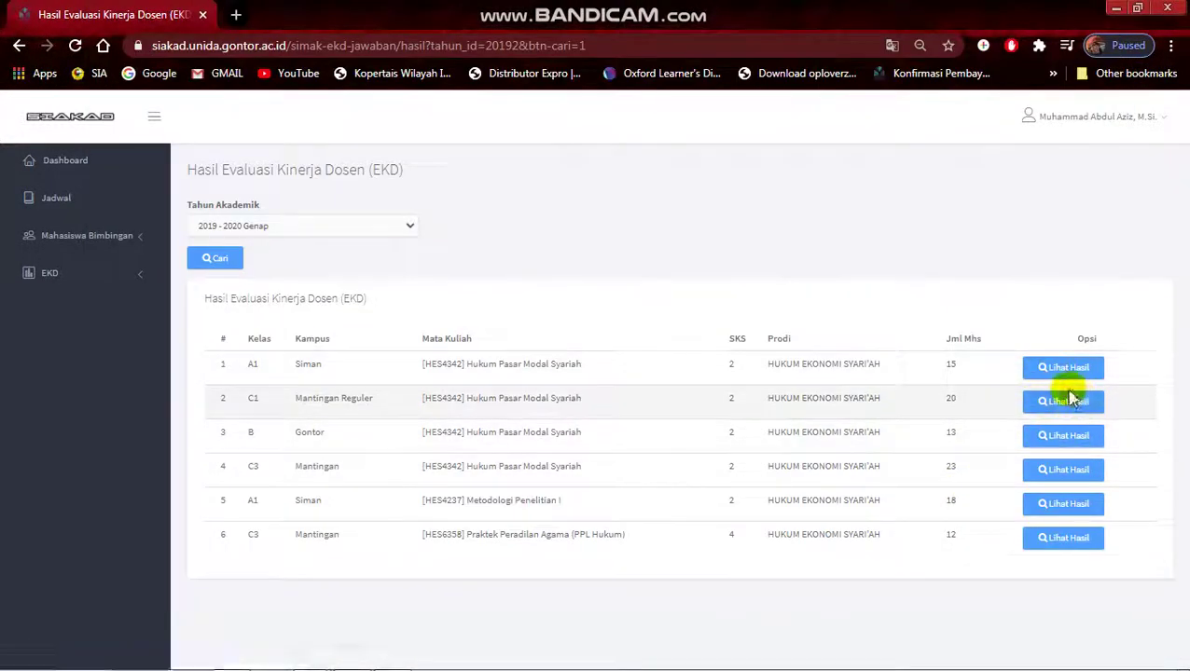
- Open the EKD result for Hukum Pasar Modal Syariah, class C3 Mantingan, and look through its scores to the Summary Report
click(1058, 471)
click(284, 17)
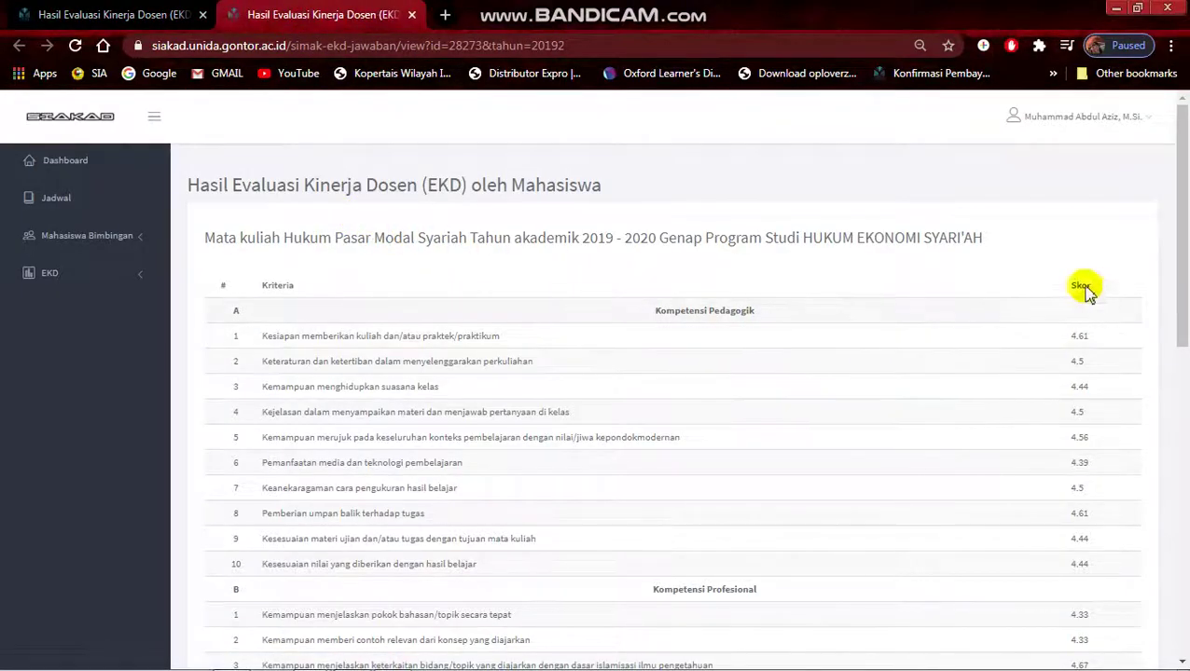
scroll(1056, 366, down, 1)
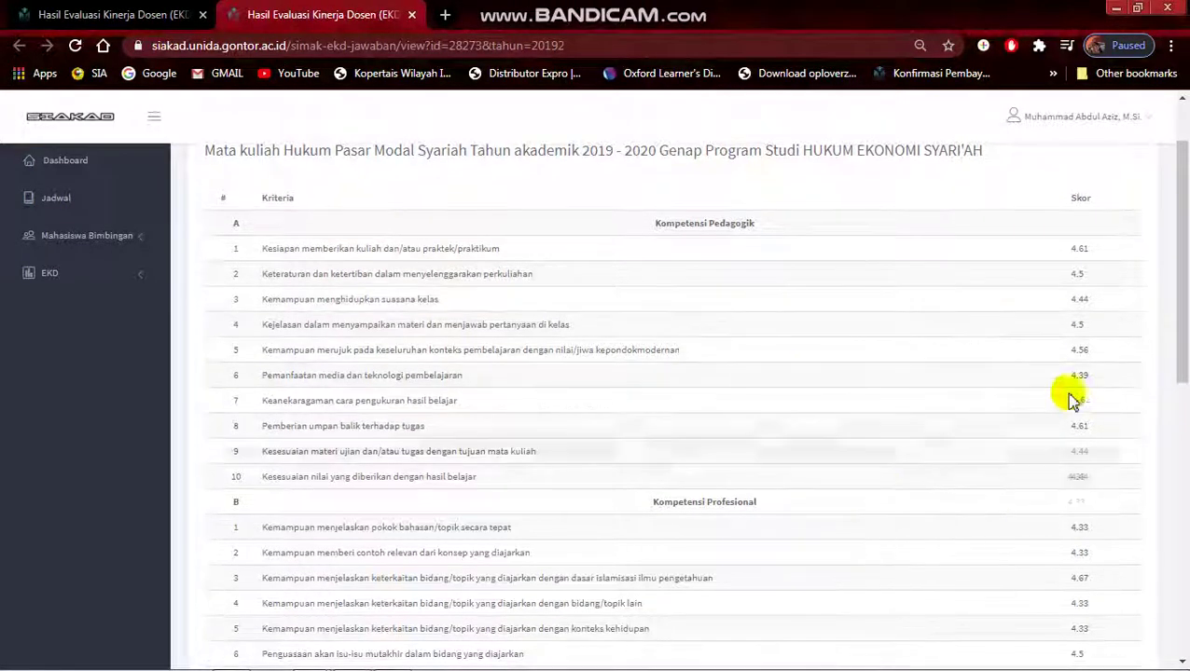
scroll(1049, 457, down, 2)
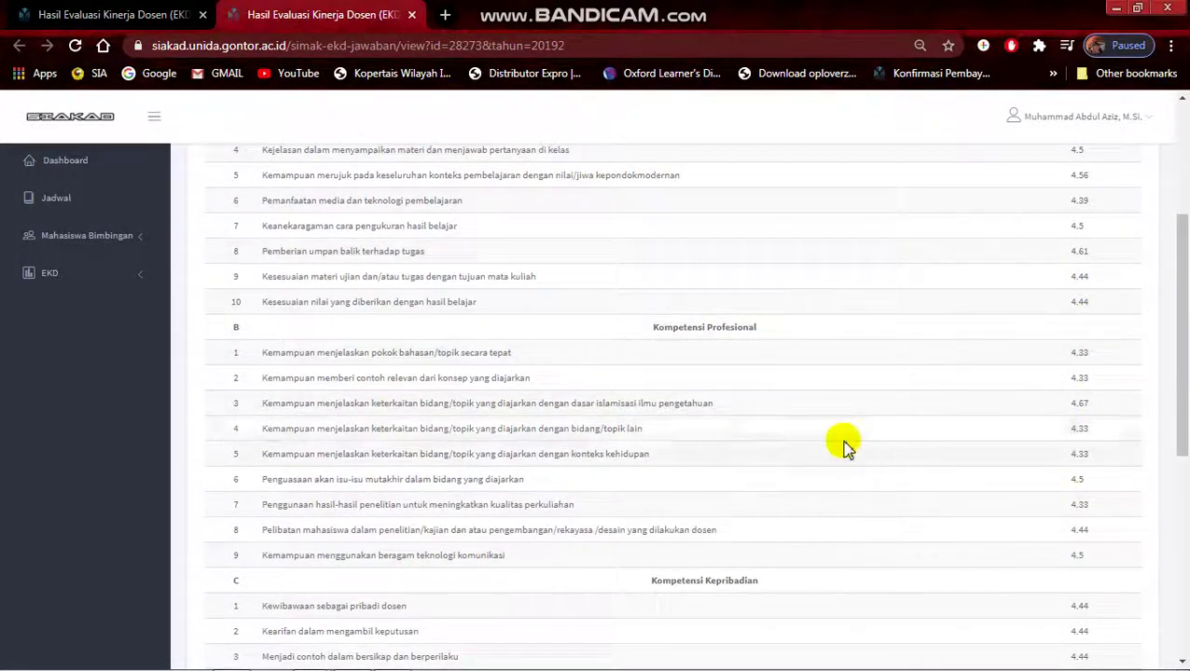
scroll(863, 447, down, 5)
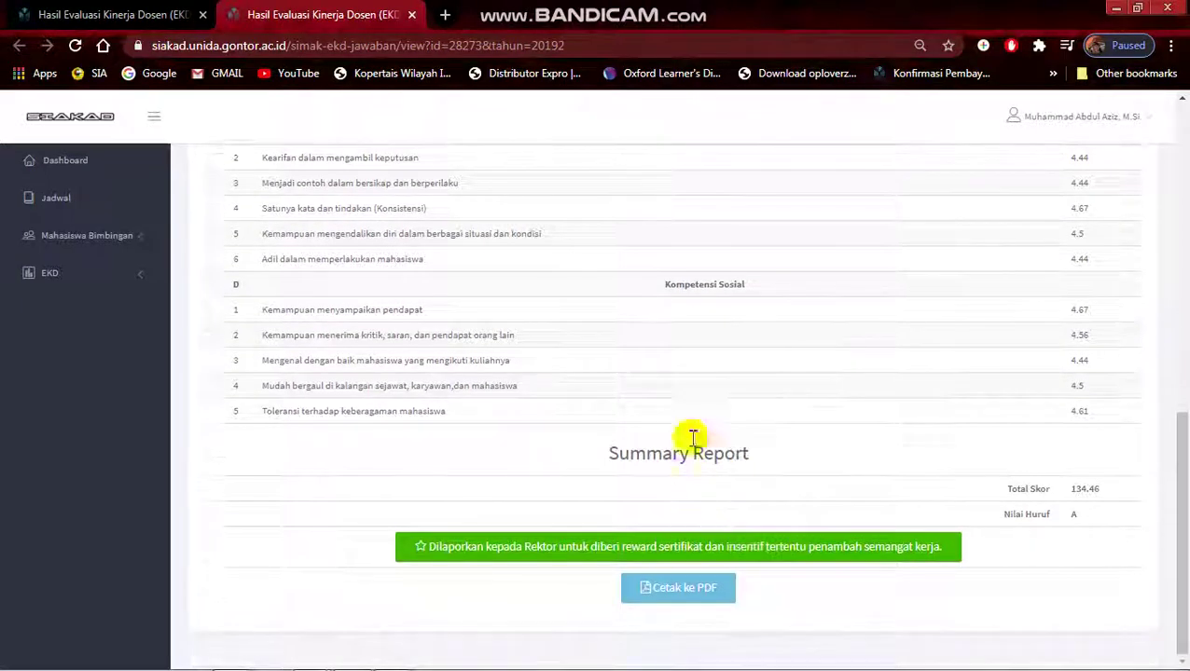